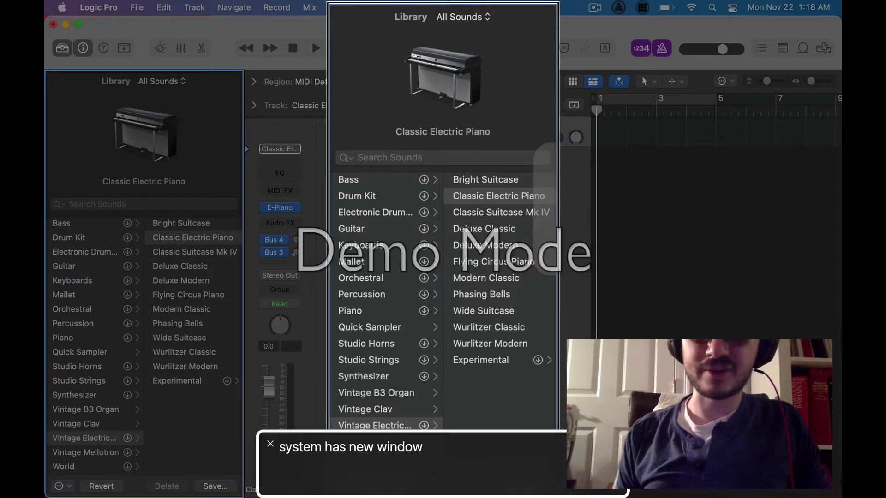
Step: Switch from Logic Pro to Safari and open the web page bandlab.com/sounds
key("super+Tab")
key("super+Tab")
key("super+Tab")
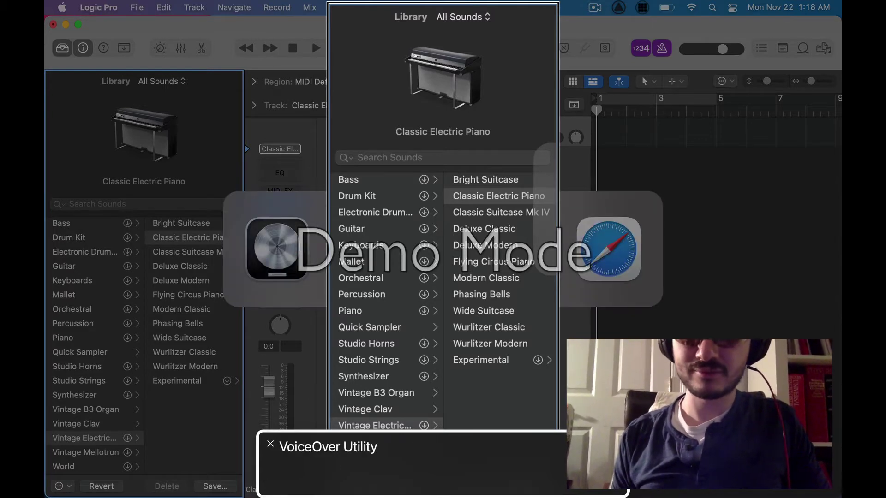
key("super+Tab")
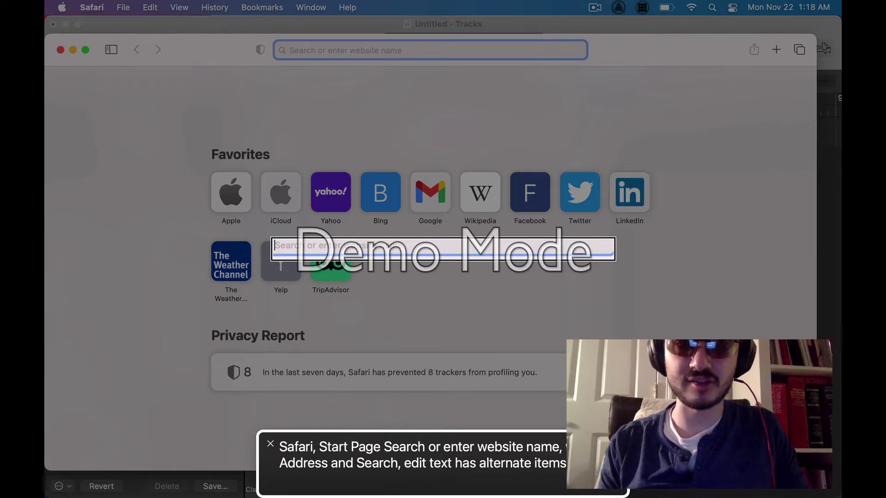
type("bandlab.com")
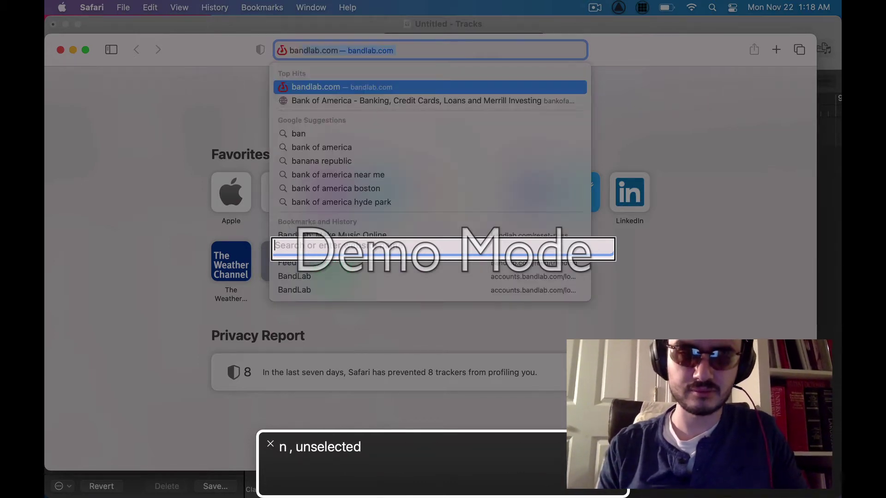
key("Right")
type("/sounds")
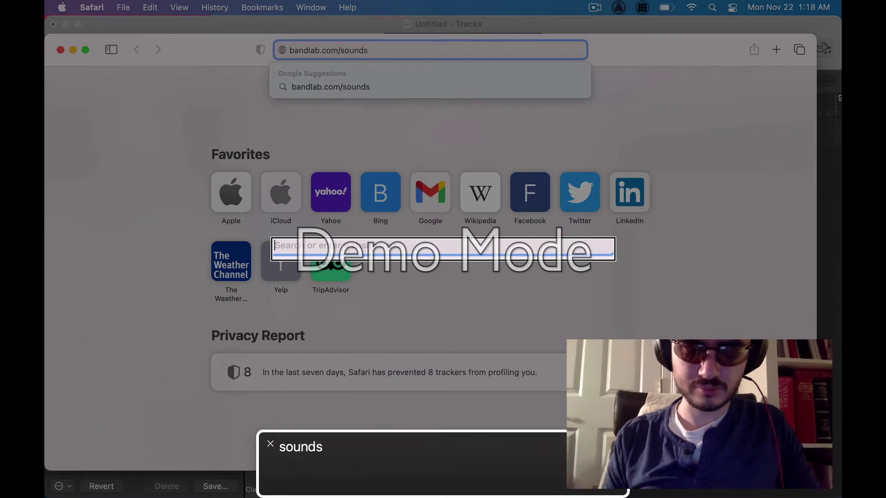
key("Return")
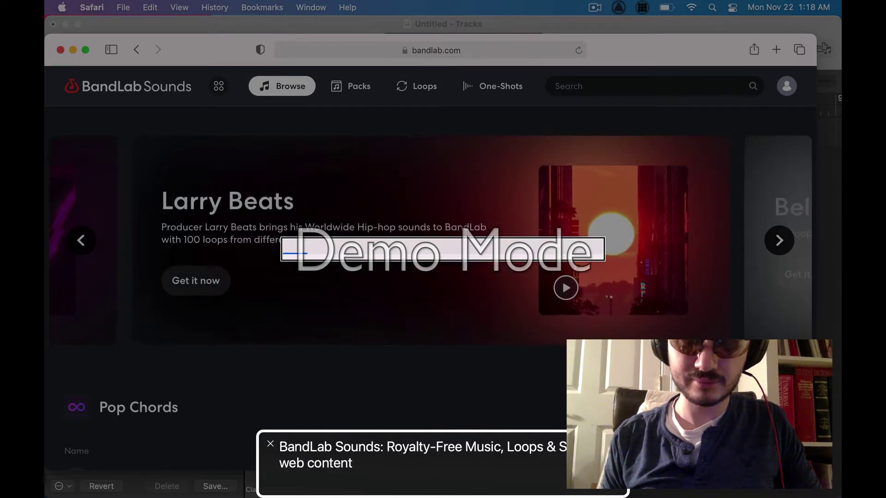
Step: Search the BandLab Sounds page for the text "packs" with VoiceOver and open the Packs page
key("ctrl+super+f")
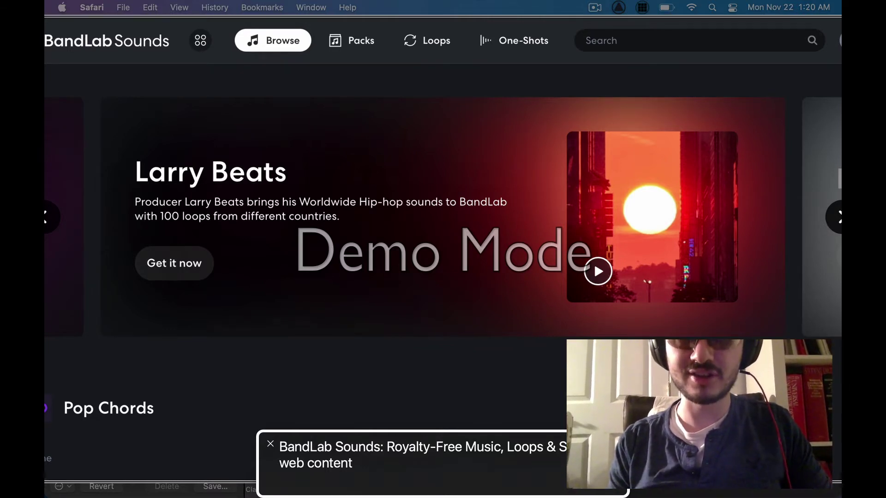
key("ctrl+alt+f")
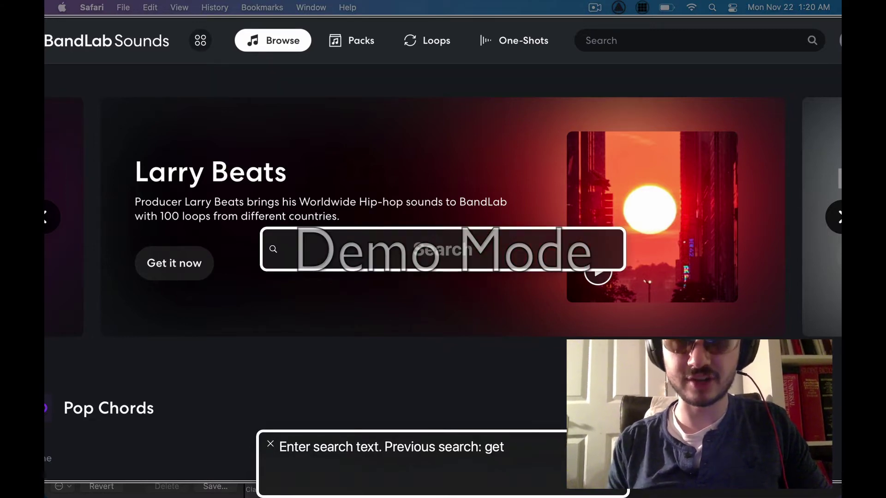
type("packs")
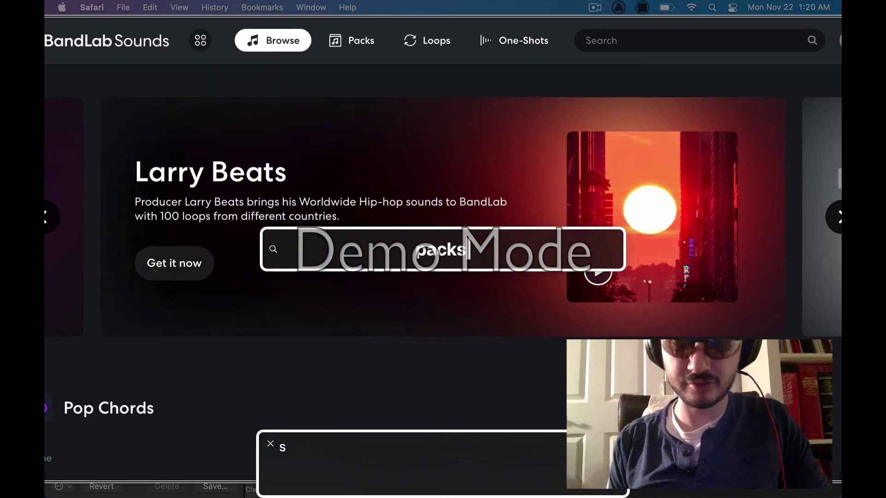
key("Return")
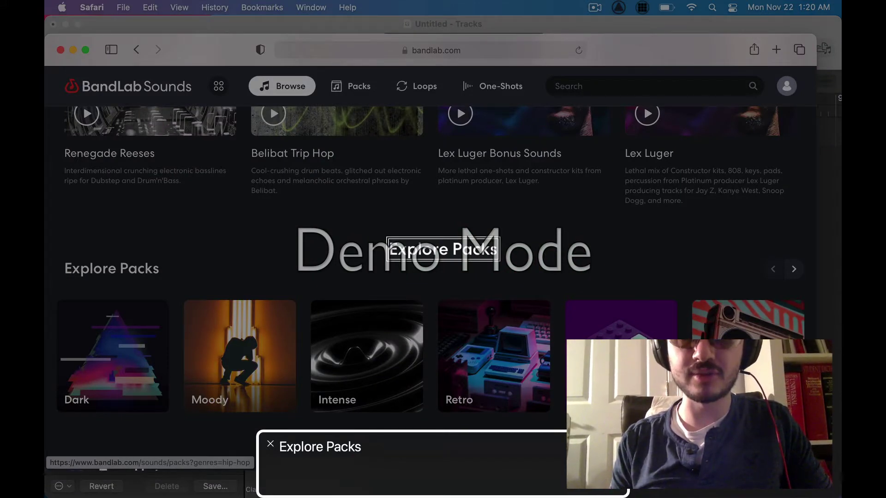
key("ctrl+alt+g")
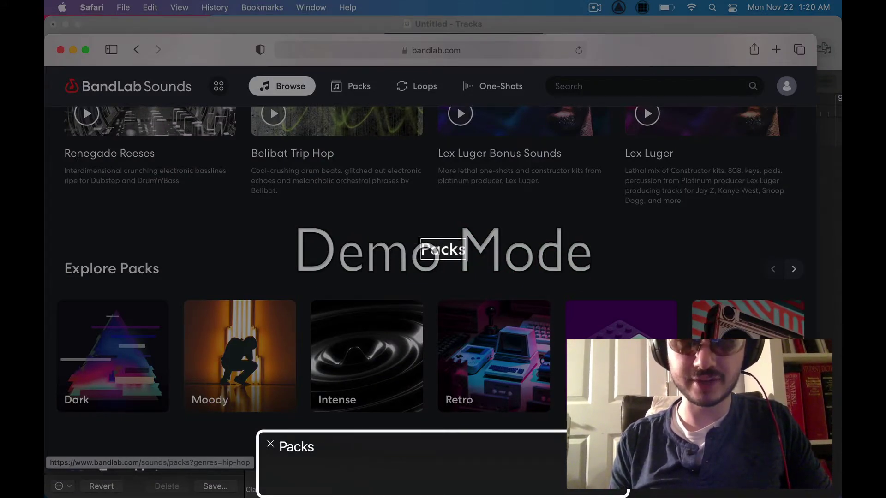
key("ctrl+alt+g")
key("ctrl+alt+space")
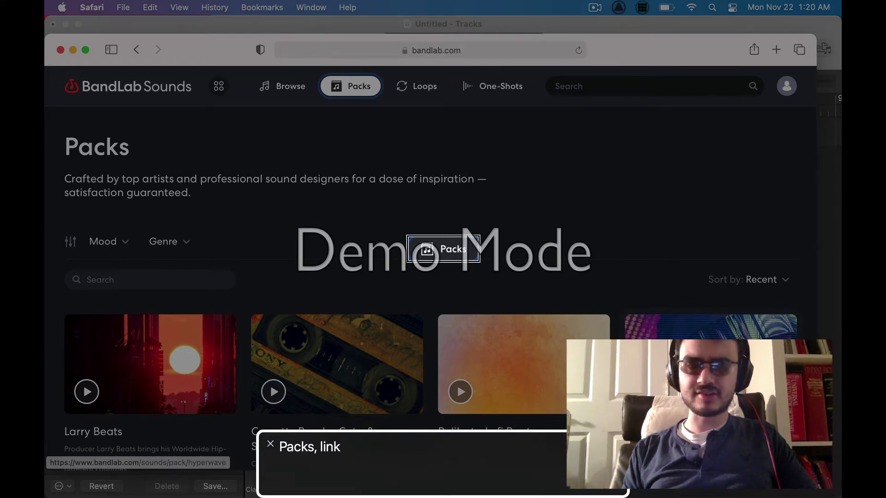
Step: Read through the Packs page with VoiceOver, examining its introduction and the names and descriptions of the listed sound packs
key("ctrl+alt+Right")
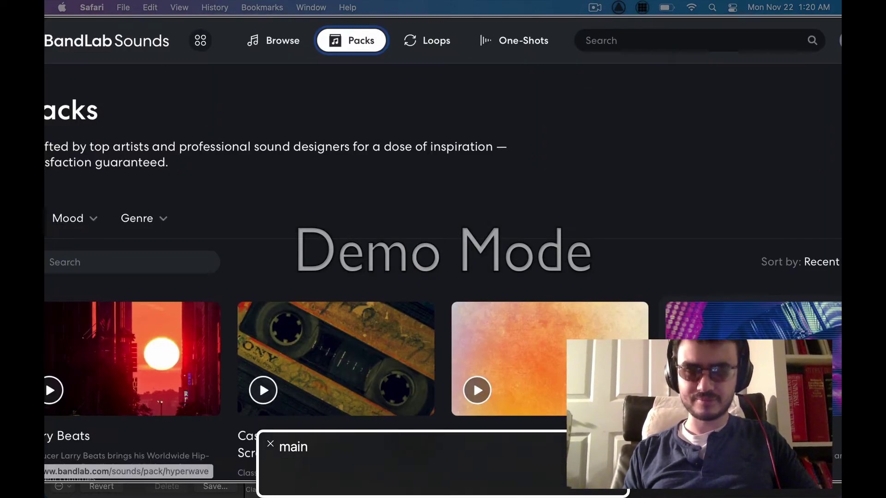
key("ctrl+alt+Right")
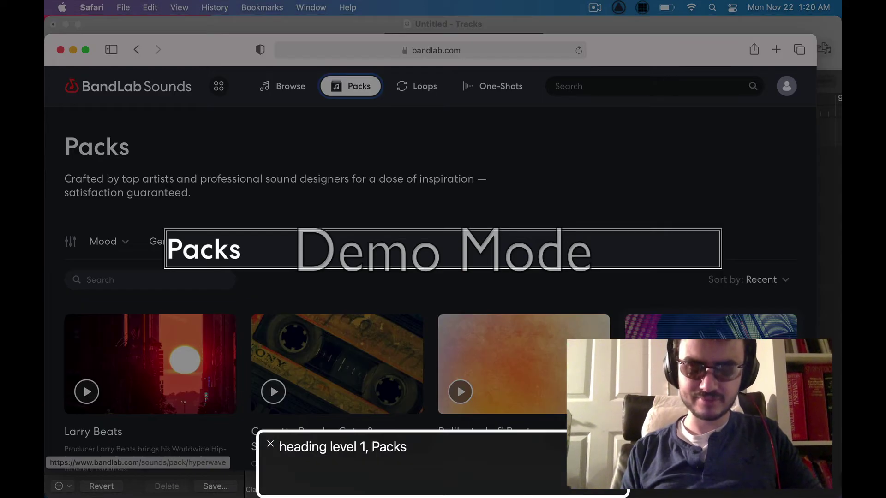
key("ctrl+alt+Right")
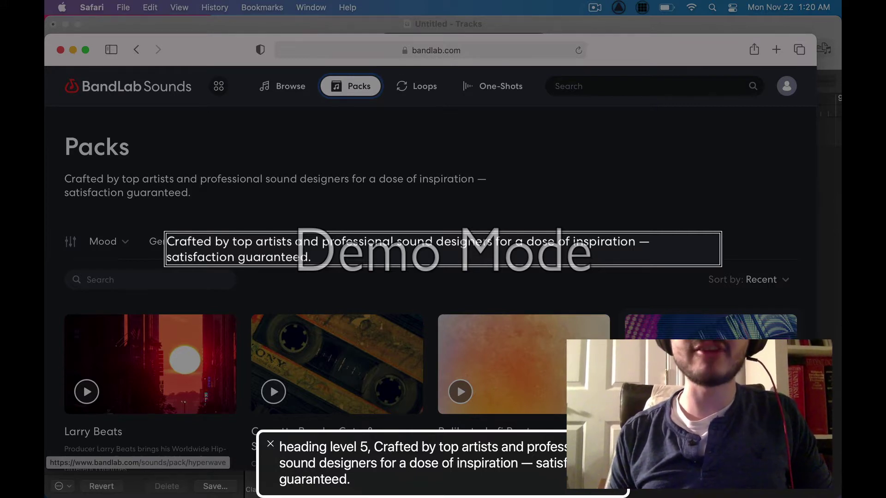
key("ctrl+alt+Right")
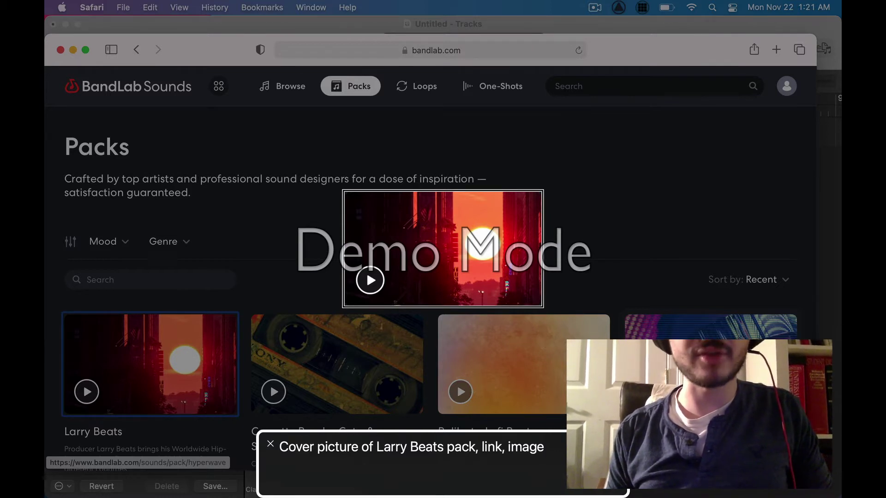
key("ctrl+alt+Right")
key("ctrl+alt+Right")
key("ctrl+alt+Right")
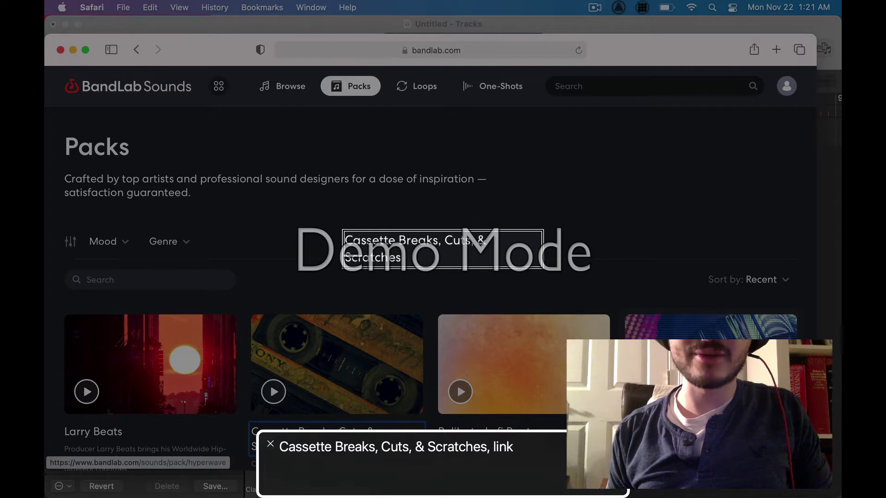
key("ctrl+alt+Right")
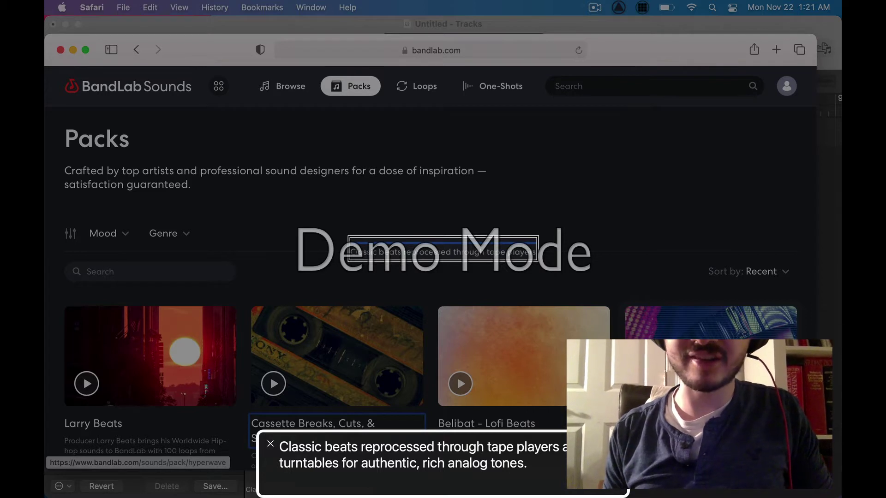
key("ctrl+alt+Right")
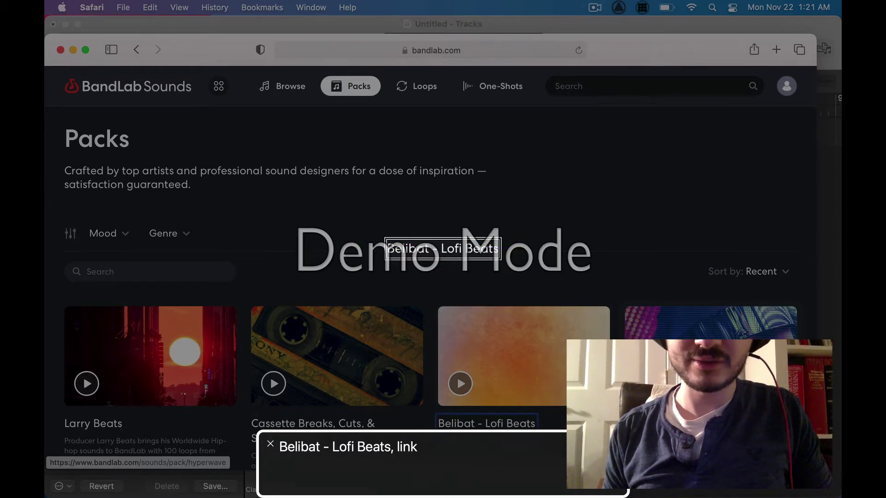
key("ctrl+alt+Right")
key("ctrl+alt+Right")
key("Tab")
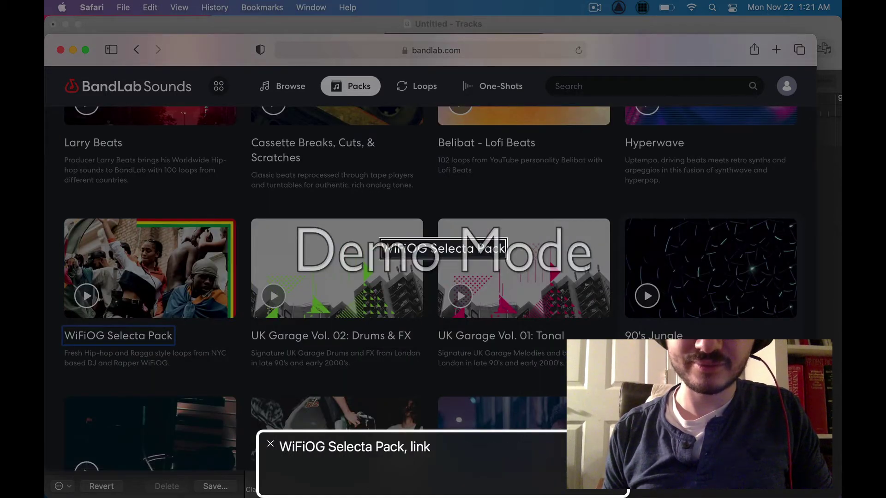
key("ctrl+alt+Right")
key("ctrl+alt+Right")
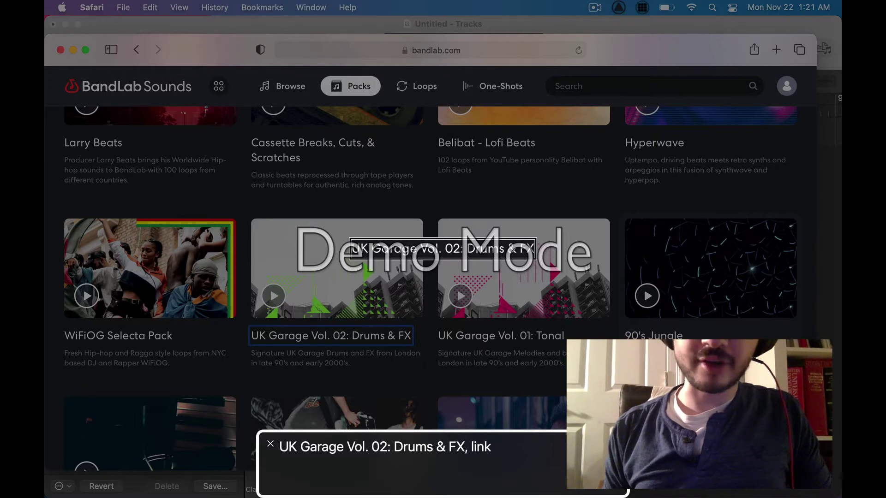
Step: Return to the first row of packs and open the Cassette Breaks, Cuts, & Scratches pack
key("shift+Tab")
key("shift+Tab")
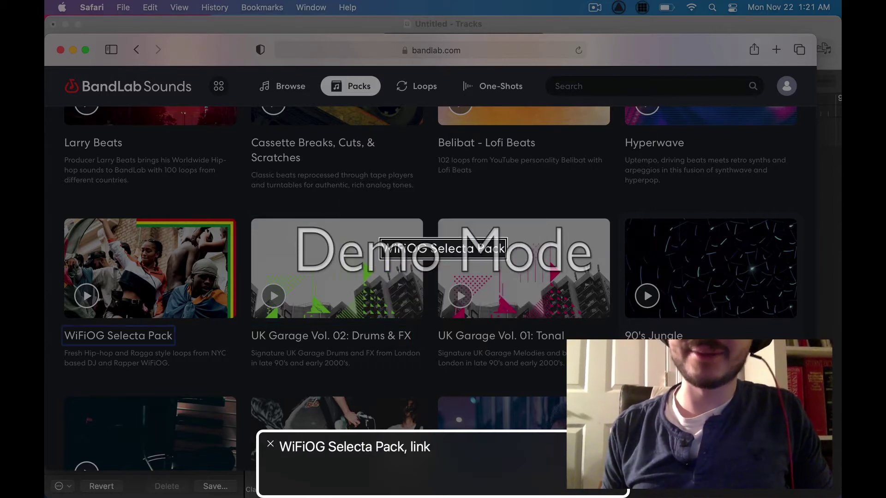
key("shift+Tab")
key("shift+Tab")
key("shift+Tab")
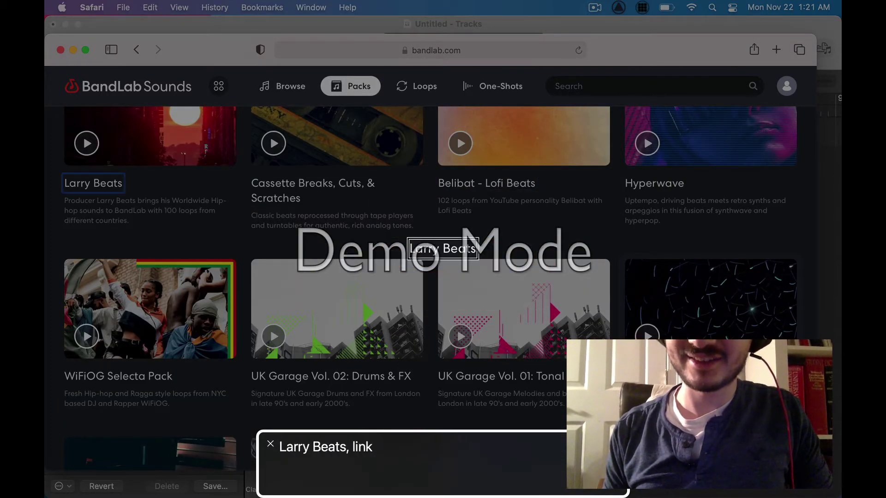
key("Tab")
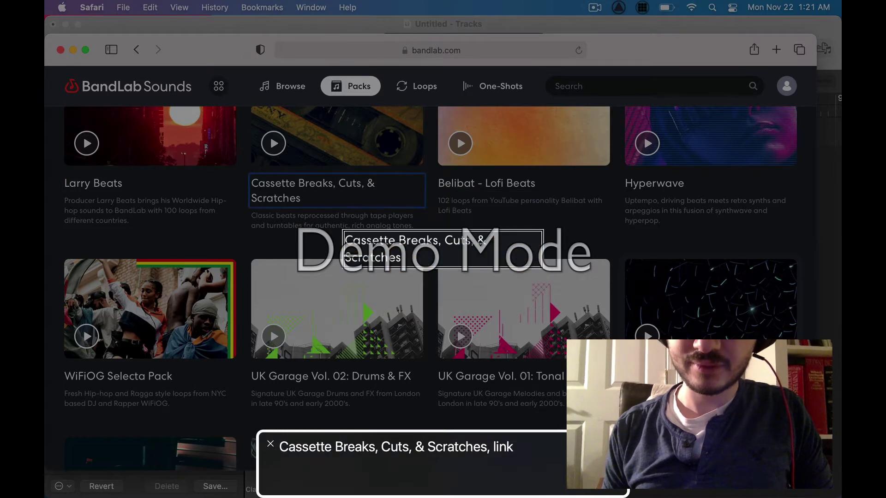
key("Return")
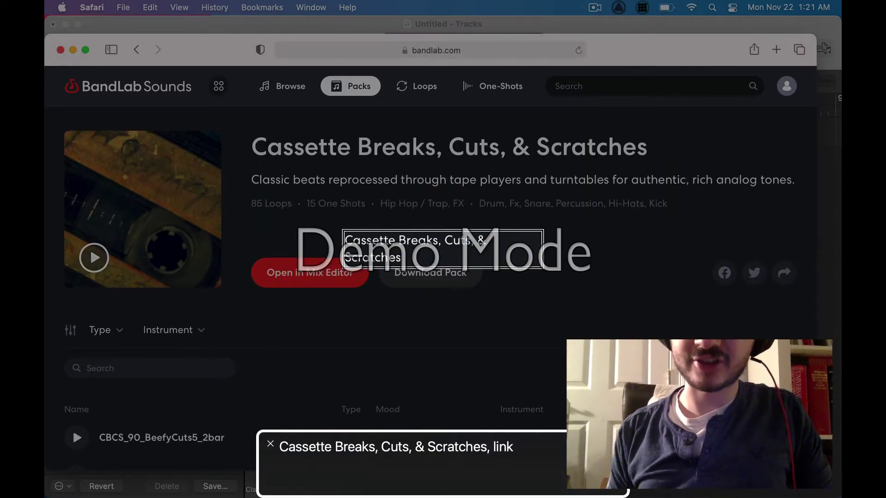
Step: Read through the Cassette Breaks, Cuts, & Scratches pack page with VoiceOver, examining its description, contents, genres, instruments and the open, download and share options
key("ctrl+alt+Right")
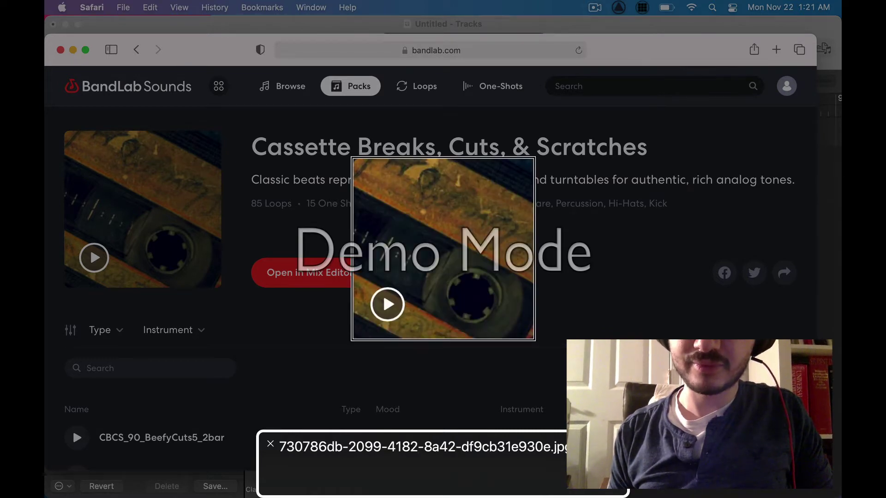
key("ctrl+alt+Right")
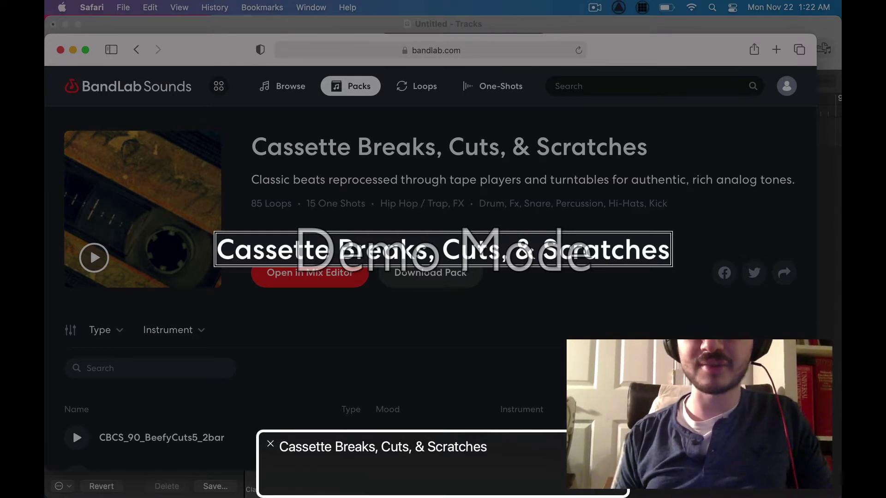
key("ctrl+alt+Right")
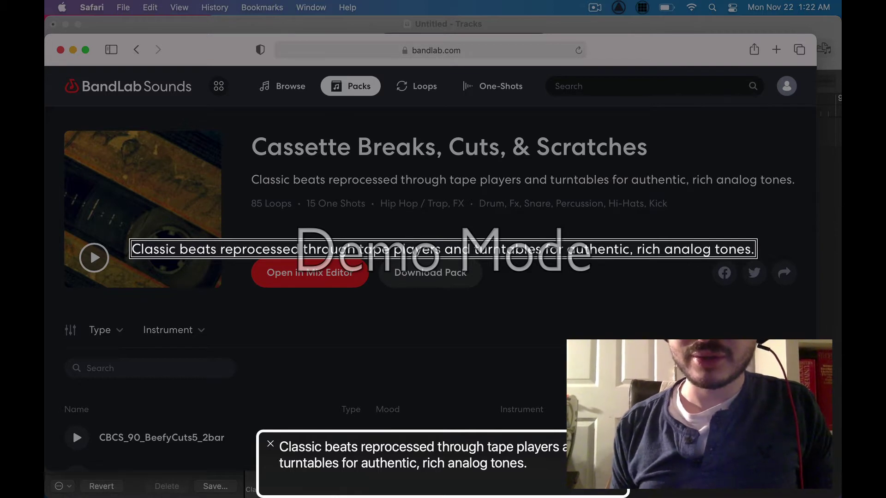
key("ctrl+alt+Right")
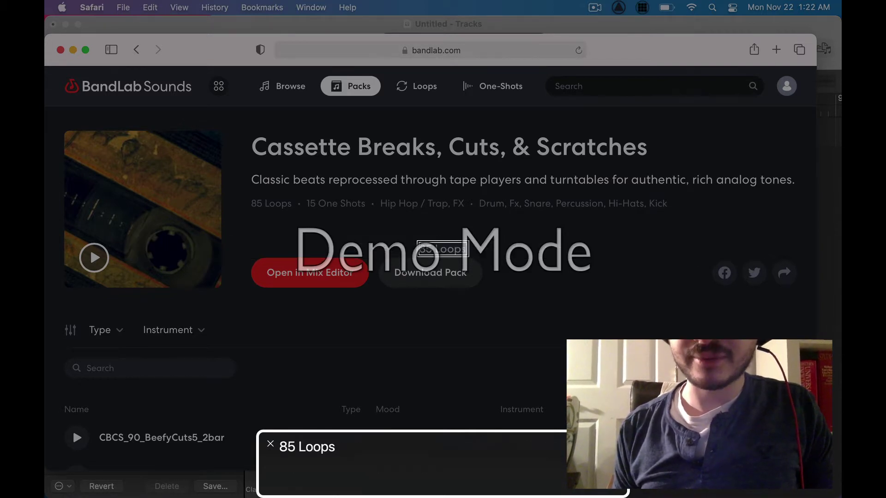
key("ctrl+alt+Right")
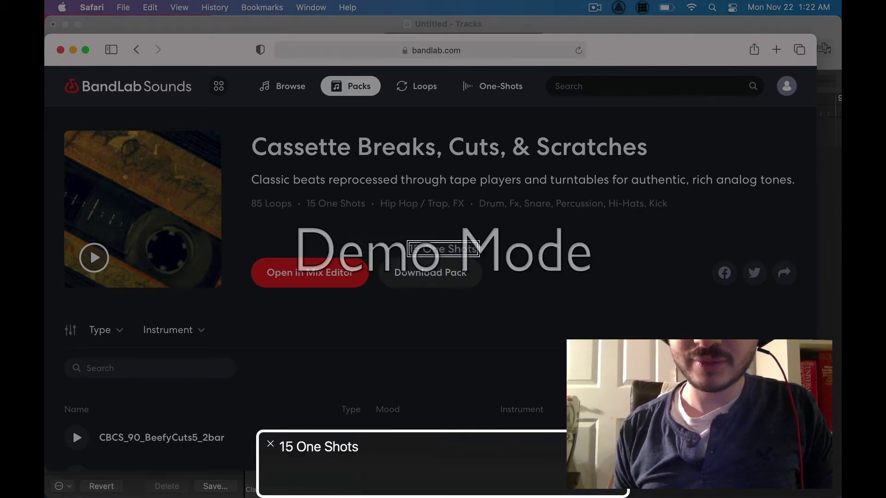
key("ctrl+alt+Right")
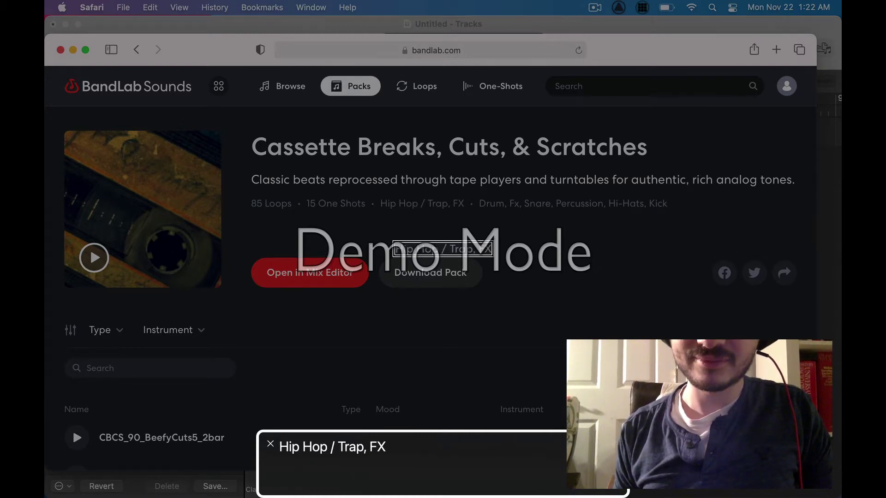
key("ctrl+alt+Right")
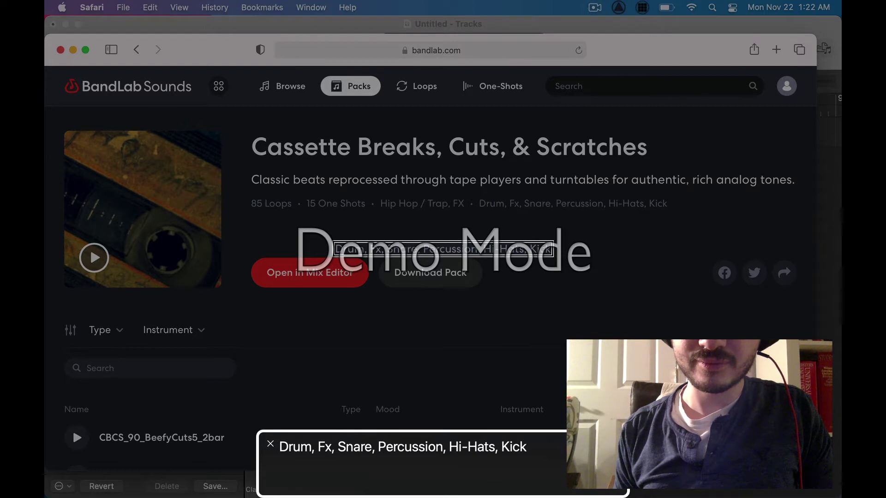
key("ctrl+alt+Right")
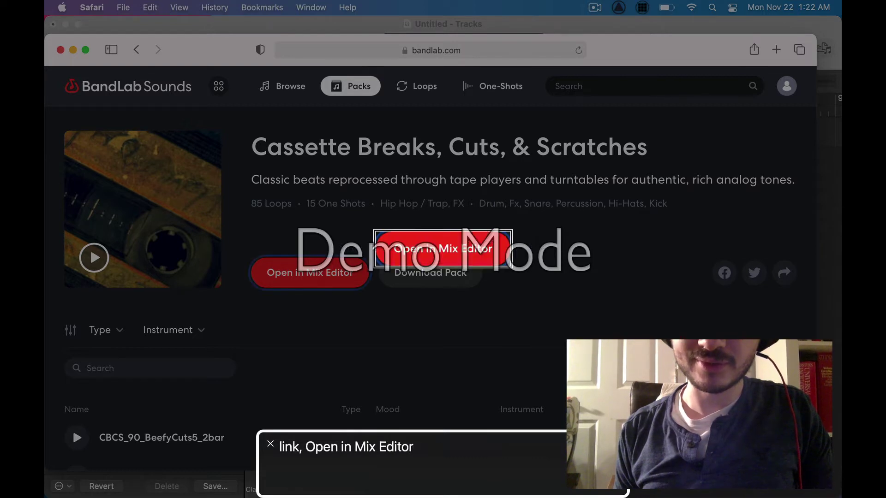
key("ctrl+alt+Right")
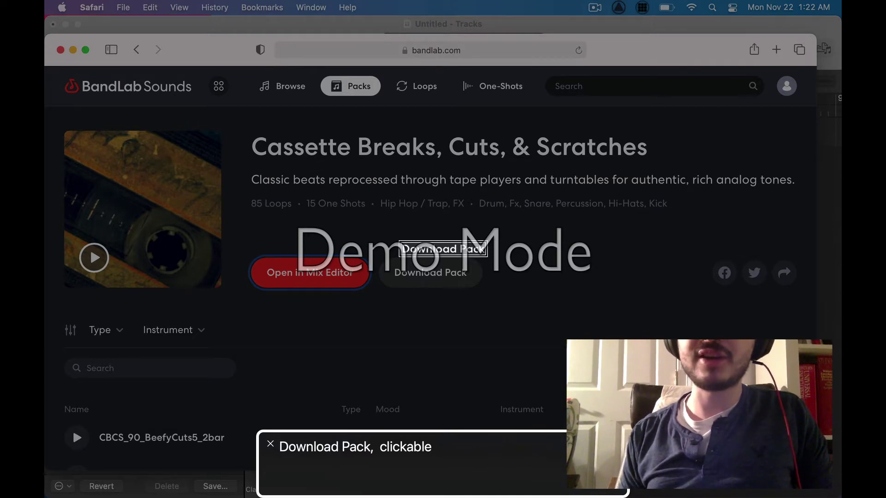
key("ctrl+alt+Right")
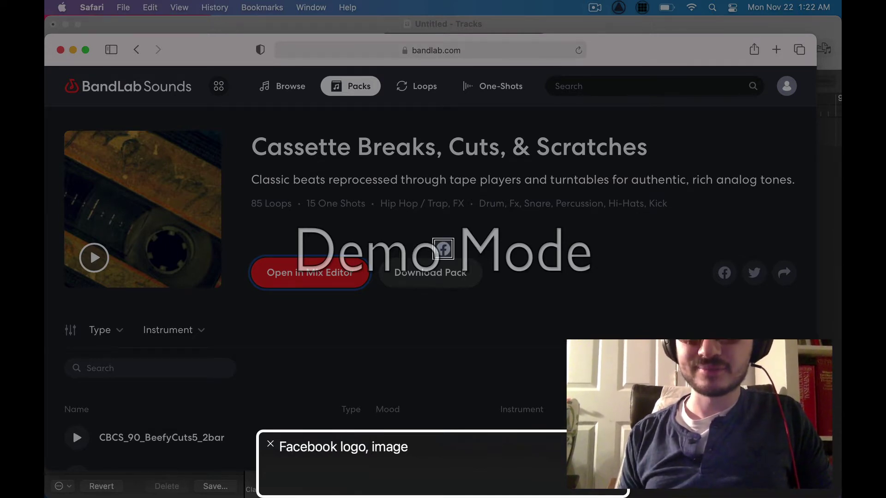
key("ctrl+alt+Right")
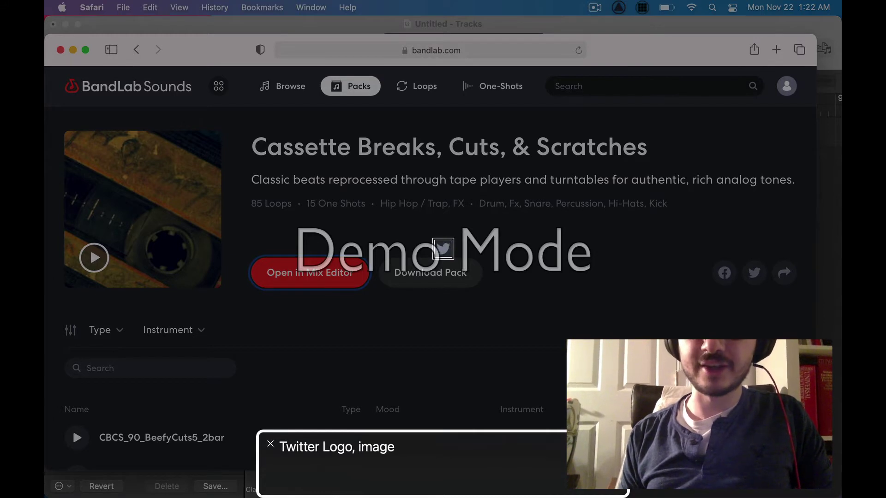
key("ctrl+alt+Right")
key("ctrl+alt+Right")
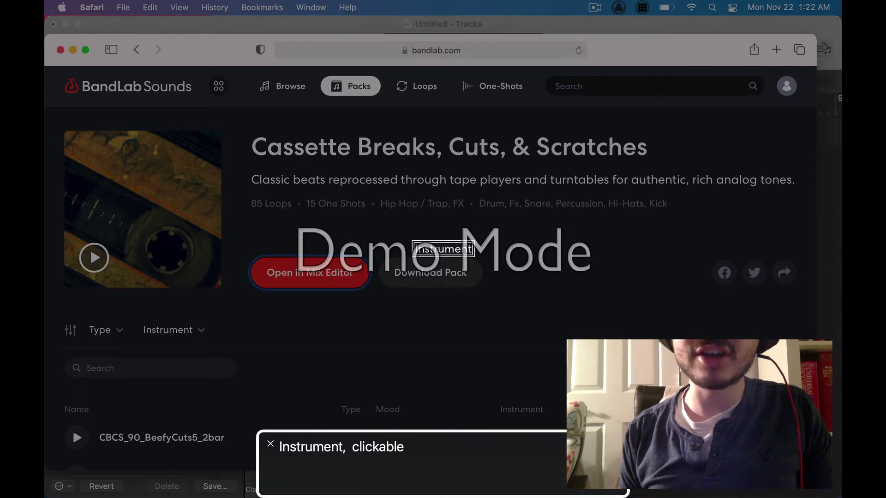
Step: Move past the filter and sort options with VoiceOver and sort the pack's sound list by Name
key("ctrl+alt+Right")
key("ctrl+alt+Right")
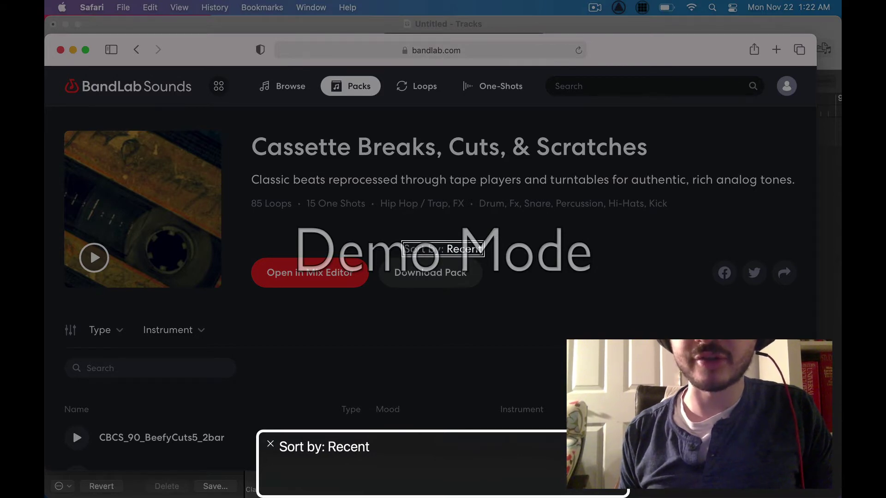
key("ctrl+alt+Right")
key("ctrl+alt+Right")
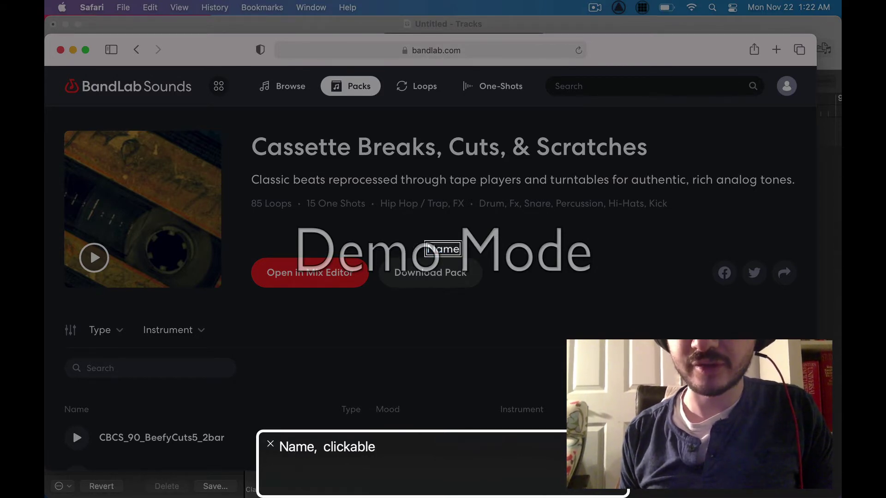
key("ctrl+alt+space")
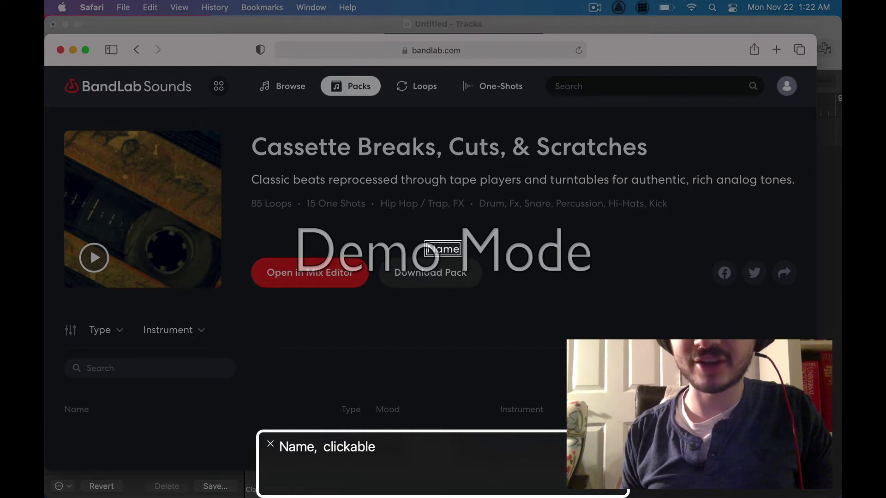
Step: Move to the sound CBCS_808ClHat in the pack's list and preview it
key("ctrl+alt+Right")
key("ctrl+alt+Right")
key("ctrl+alt+Right")
key("ctrl+alt+Right")
key("ctrl+alt+Right")
key("ctrl+alt+Right")
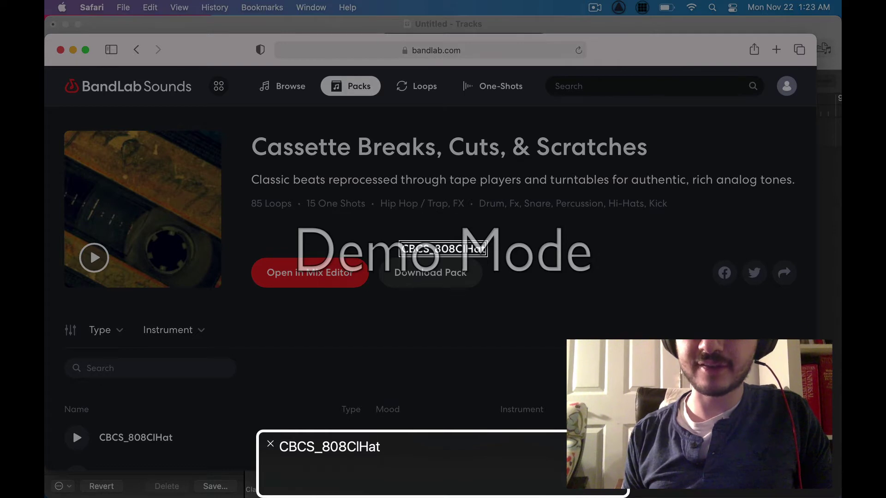
key("ctrl+alt+space")
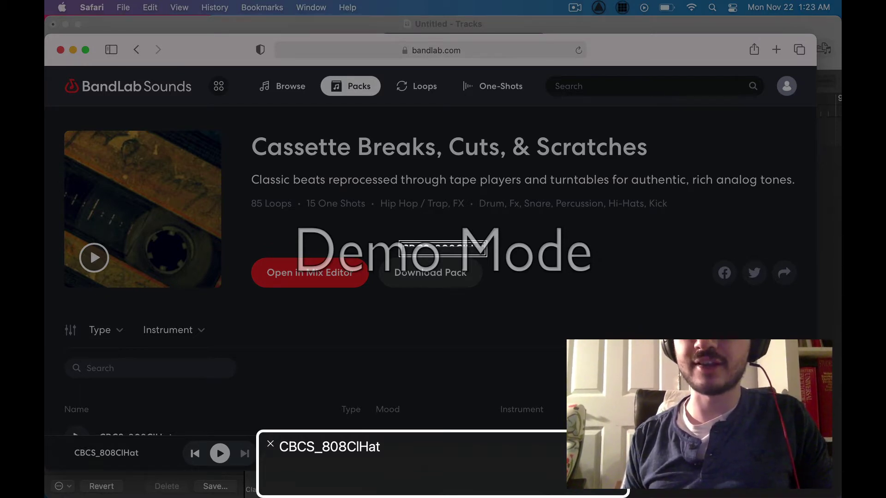
Step: Return to the pack's header with VoiceOver and download the whole Cassette Breaks, Cuts, & Scratches pack
key("ctrl+alt+shift+Up")
key("ctrl+alt+shift+Down")
key("ctrl+alt+Right")
key("ctrl+alt+Right")
key("ctrl+alt+Right")
key("ctrl+alt+Right")
key("ctrl+alt+Right")
key("ctrl+alt+Right")
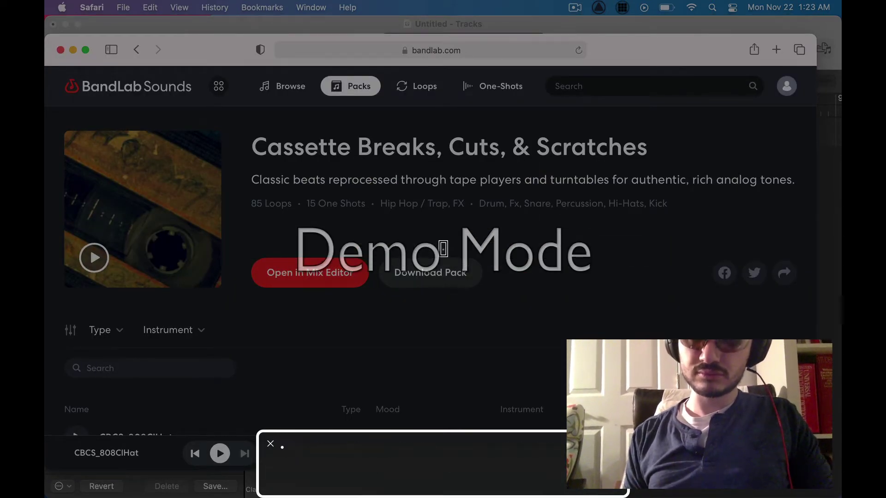
key("ctrl+alt+Right")
key("ctrl+alt+Right")
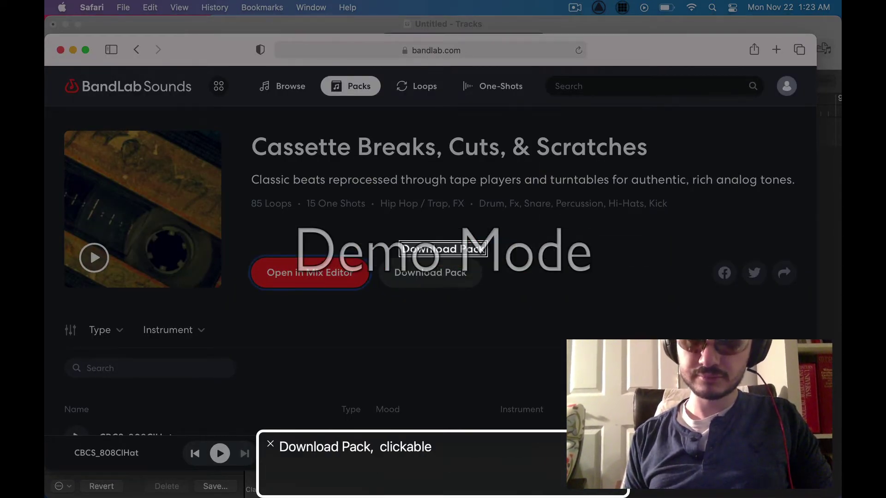
key("ctrl+alt+space")
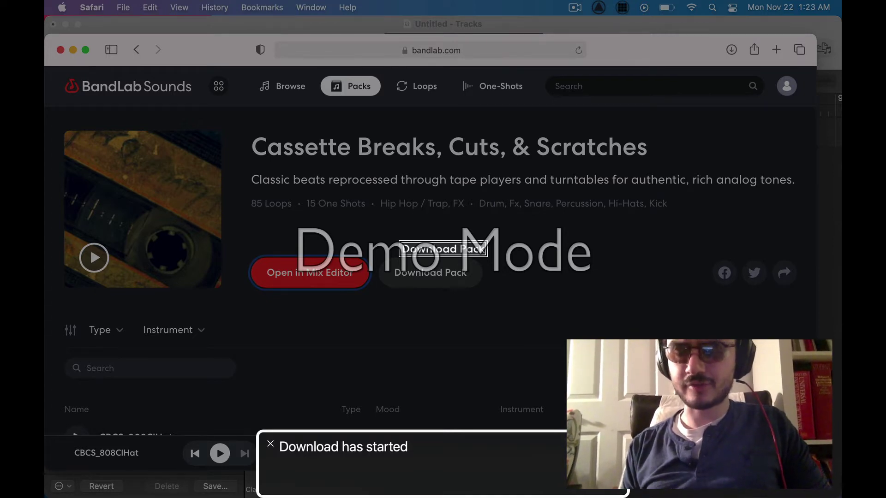
Step: Switch to Finder, go to the Downloads folder and extract the archive CASSETTE-BREAKS,-CUTS,-&-SCRATCHES-BANDLAB.zip
key("super+Tab")
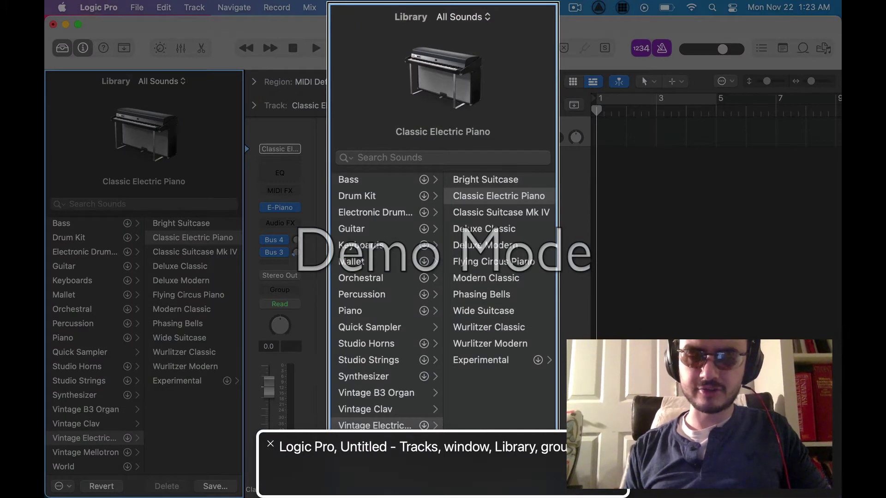
key("Return")
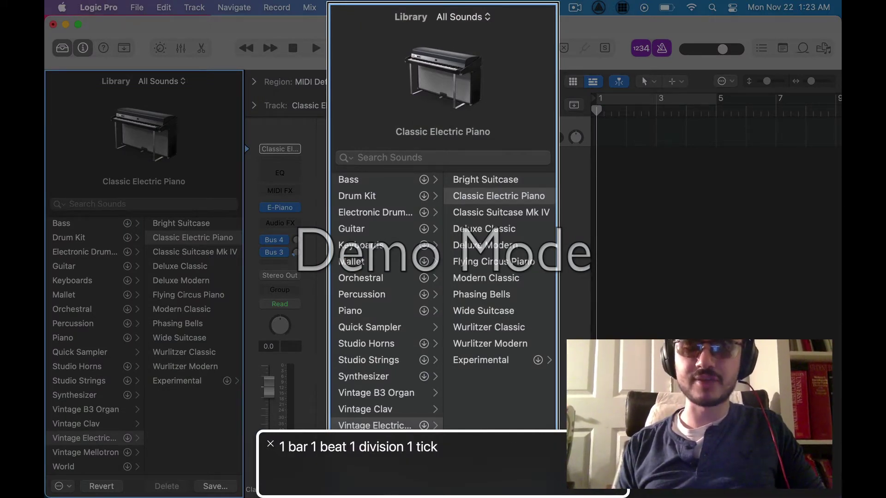
key("super+Tab")
key("super+Tab")
key("super+Tab")
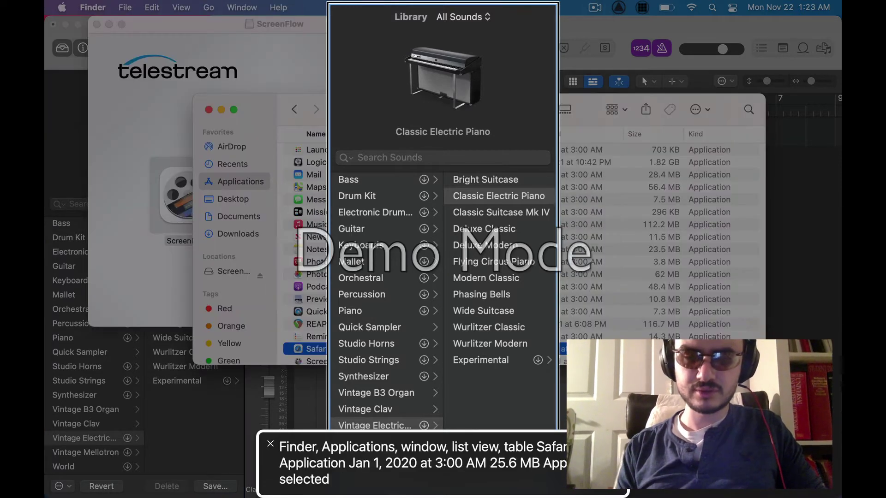
key("alt+super+l")
key("Down")
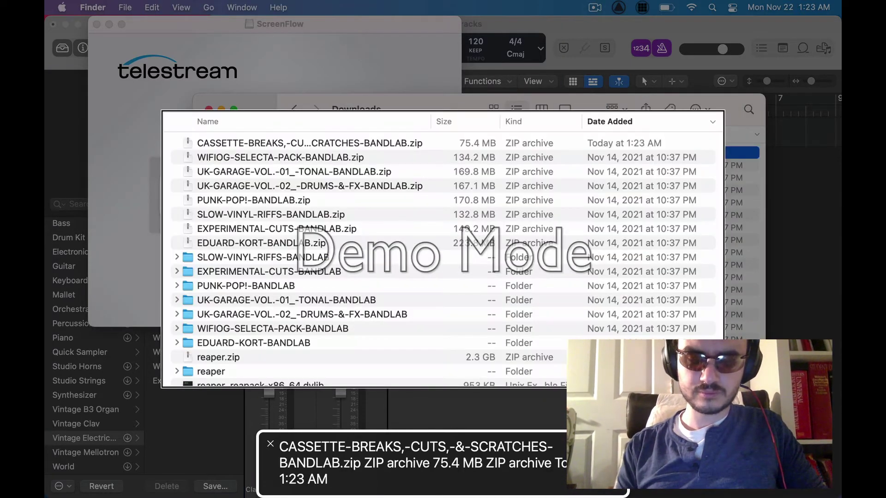
key("super+o")
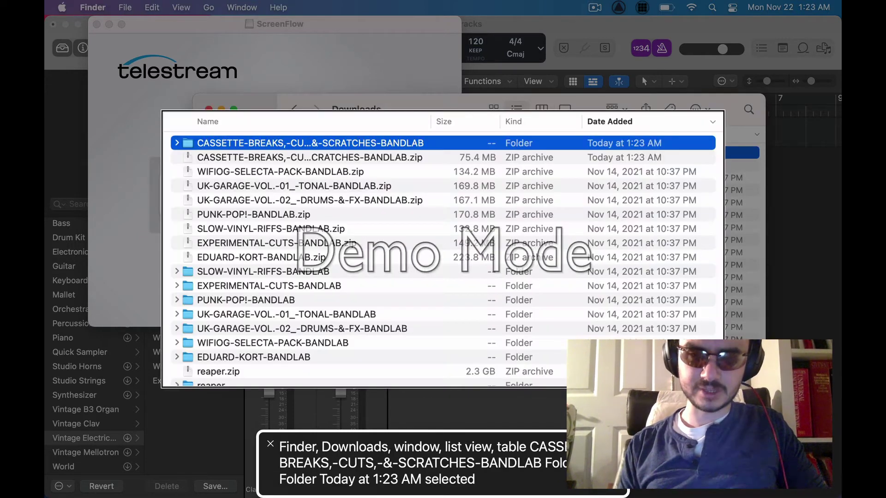
Step: Close the Downloads window and switch back to Logic Pro
key("super+w")
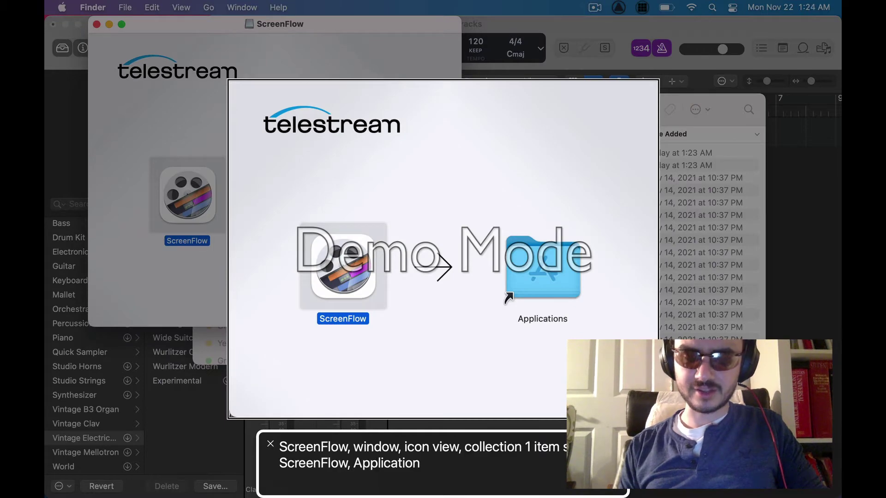
key("super+Tab")
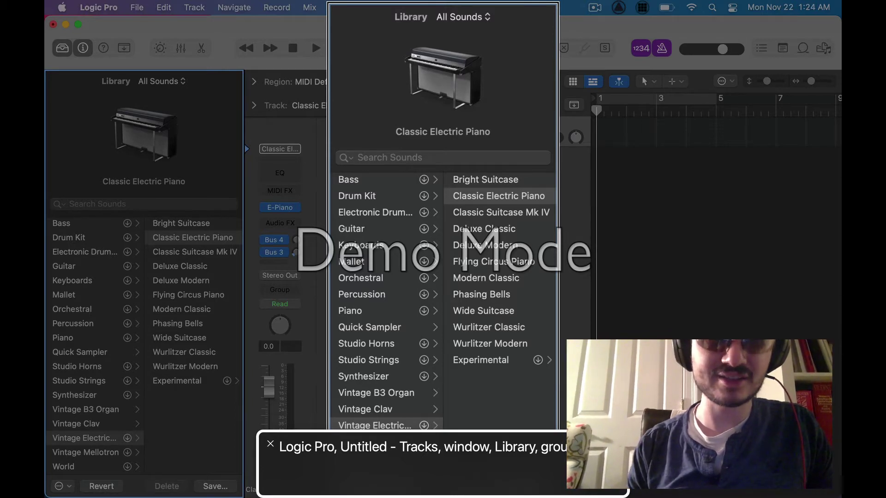
key("super+n")
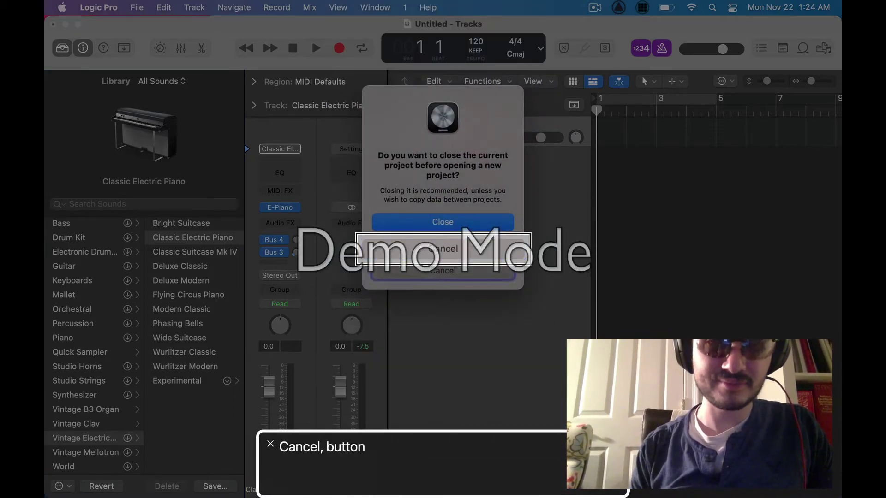
key("Tab")
key("space")
Step: Start adding one new Software Instrument track and move to the instrument choice in the track details
key("alt+super+n")
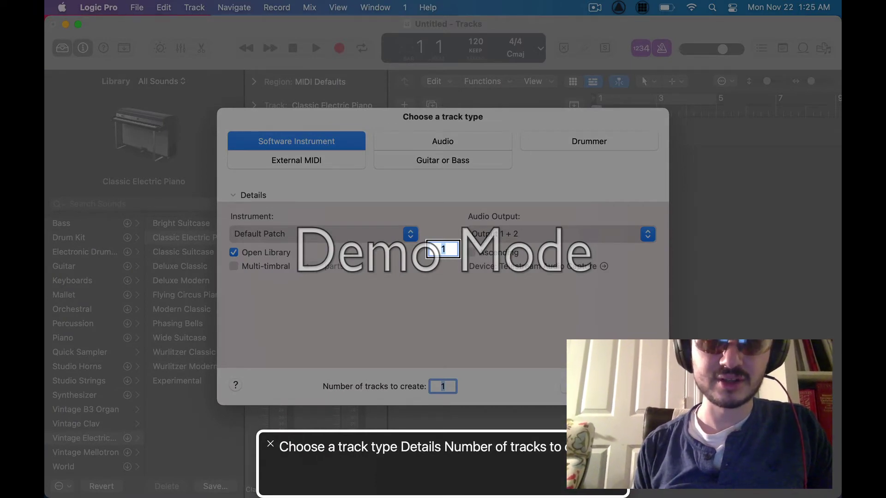
key("Tab")
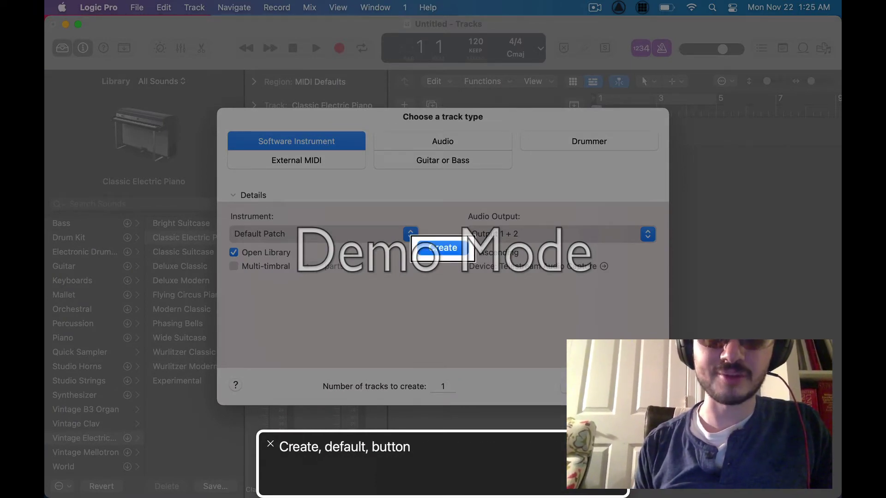
key("Tab")
key("Tab")
key("Tab")
key("Tab")
key("Tab")
key("Tab")
key("Tab")
key("ctrl+alt+Right")
key("ctrl+alt+shift+Down")
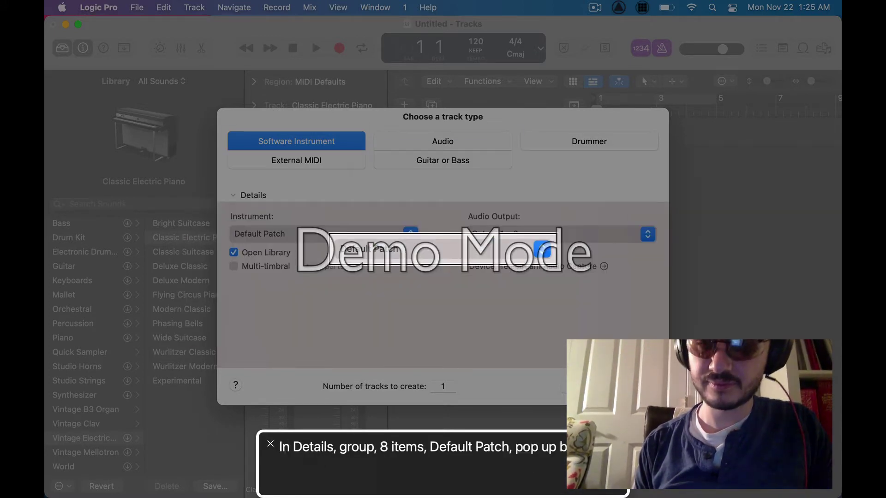
Step: Set the new track's instrument to Quick Sampler (Single Sample) in Stereo and create the track
key("ctrl+alt+space")
key("q")
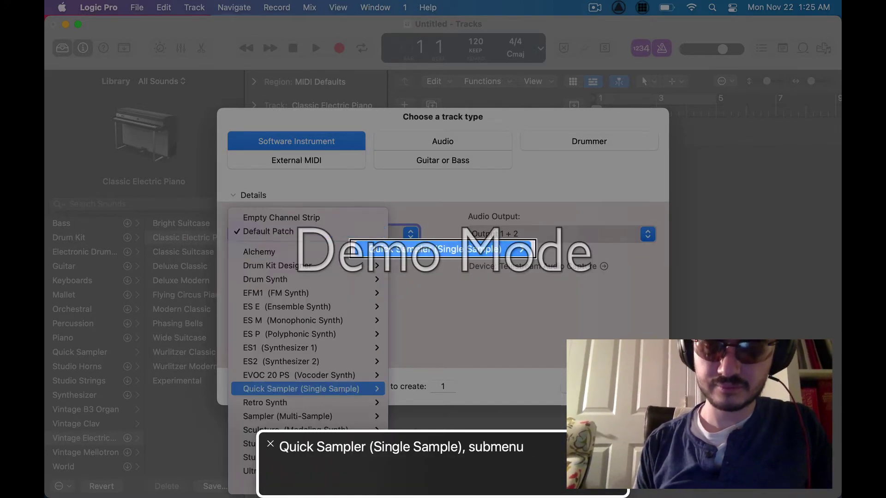
key("Right")
key("Down")
key("Up")
key("Down")
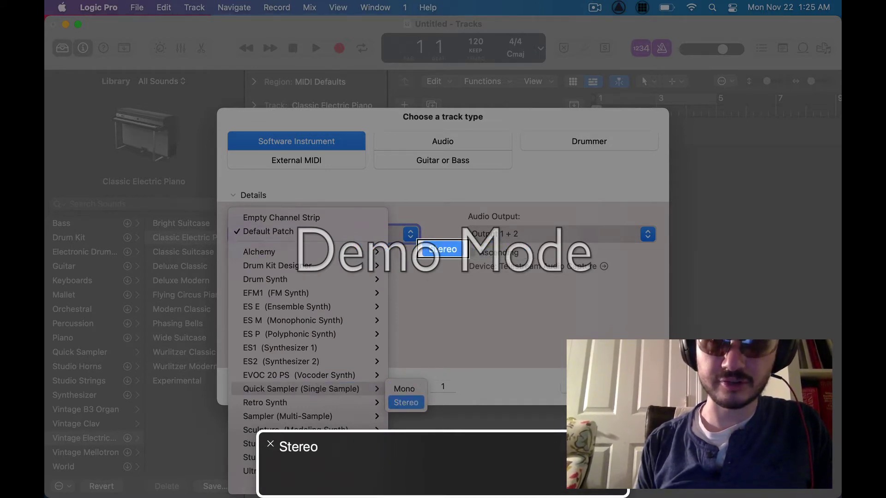
key("Return")
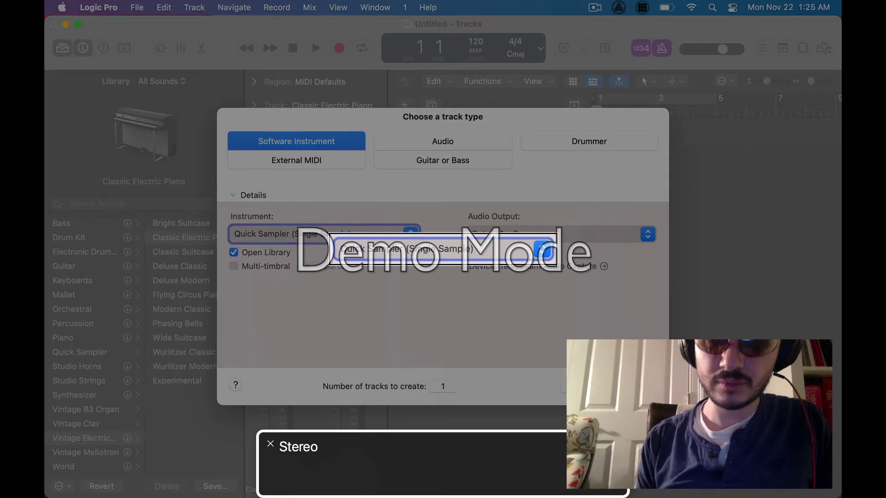
key("Return")
key("ctrl+alt+shift+Up")
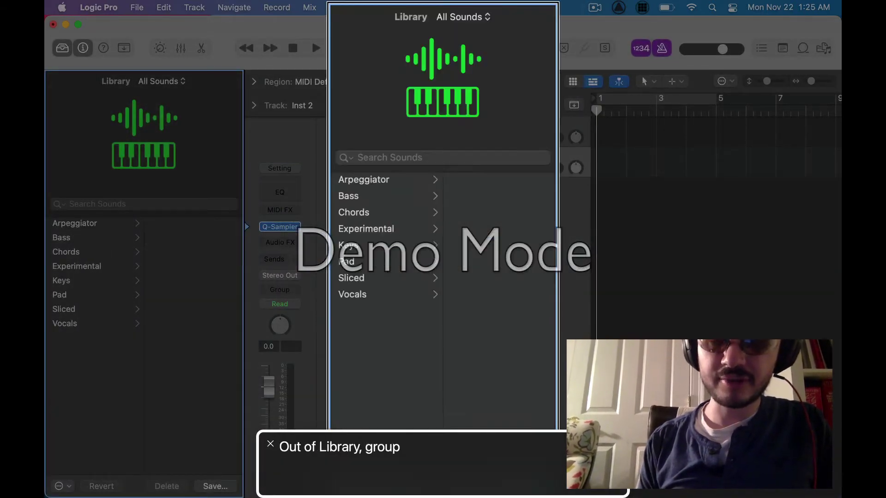
Step: Open the Quick Sampler plug-in window from the Inst 2 channel strip in the Inspector
key("ctrl+alt+Right")
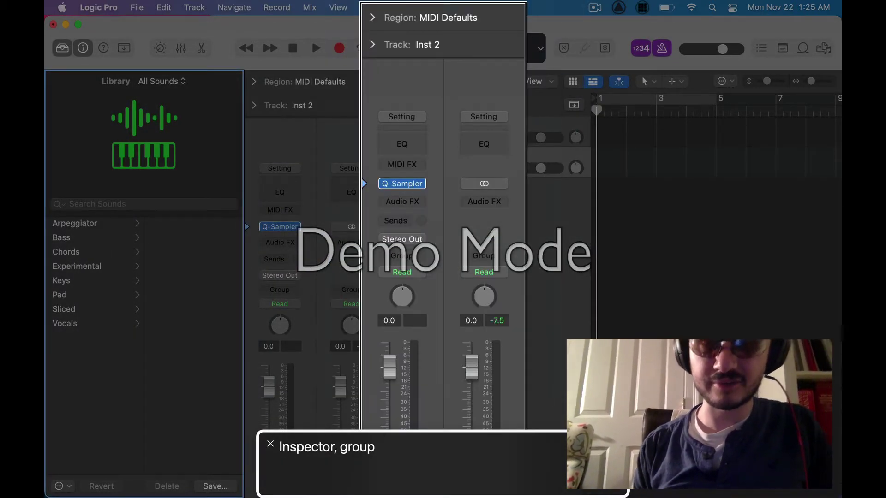
key("ctrl+alt+Right")
key("ctrl+alt+shift+Down")
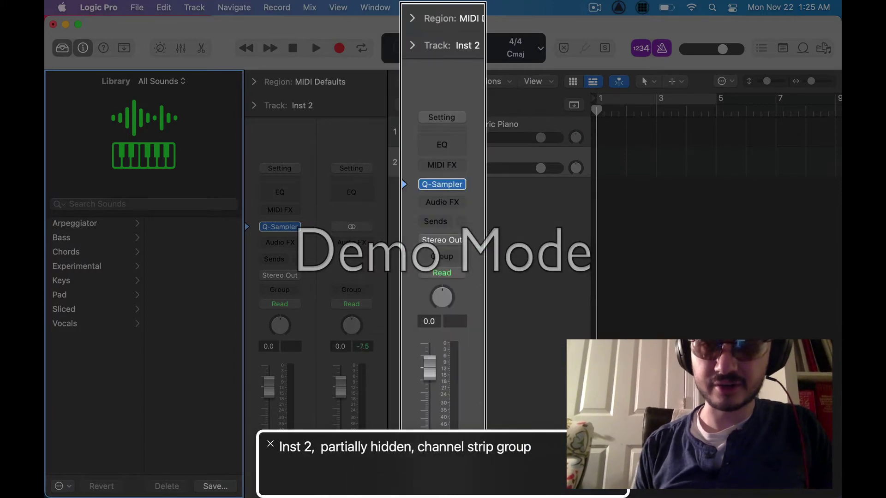
key("ctrl+alt+shift+Down")
key("ctrl+alt+Right")
key("ctrl+alt+Right")
key("ctrl+alt+Right")
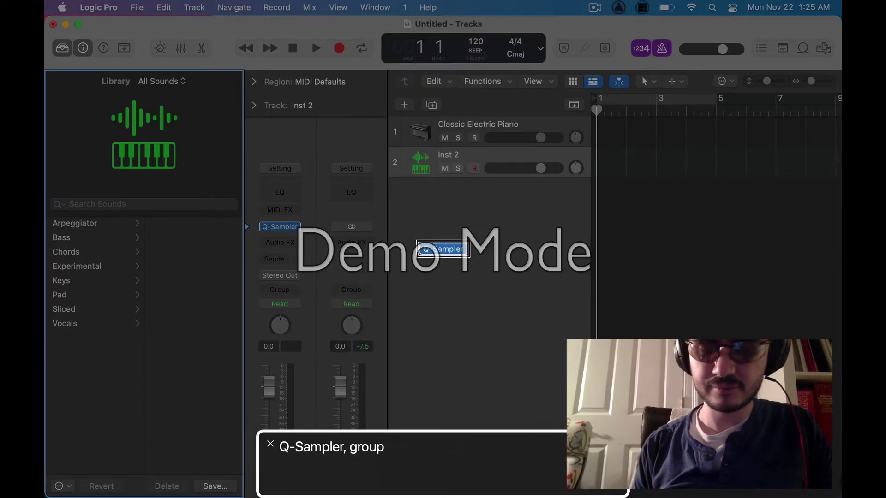
key("ctrl+alt+shift+Down")
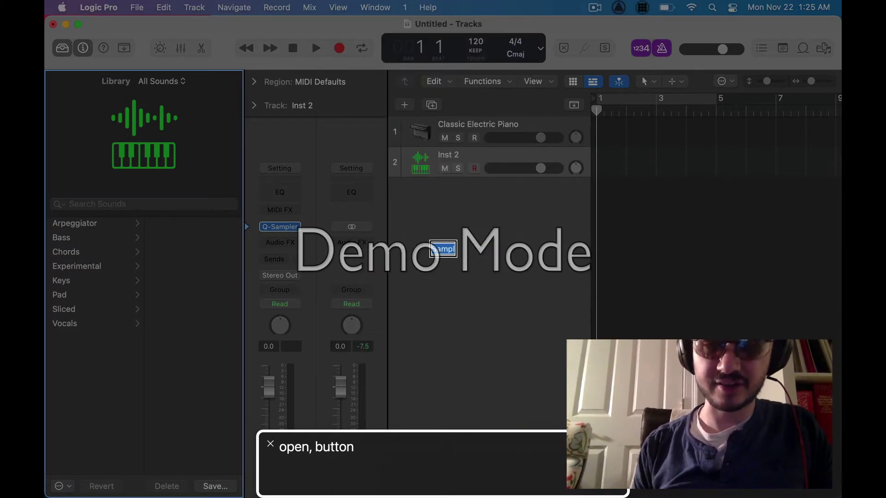
key("ctrl+alt+space")
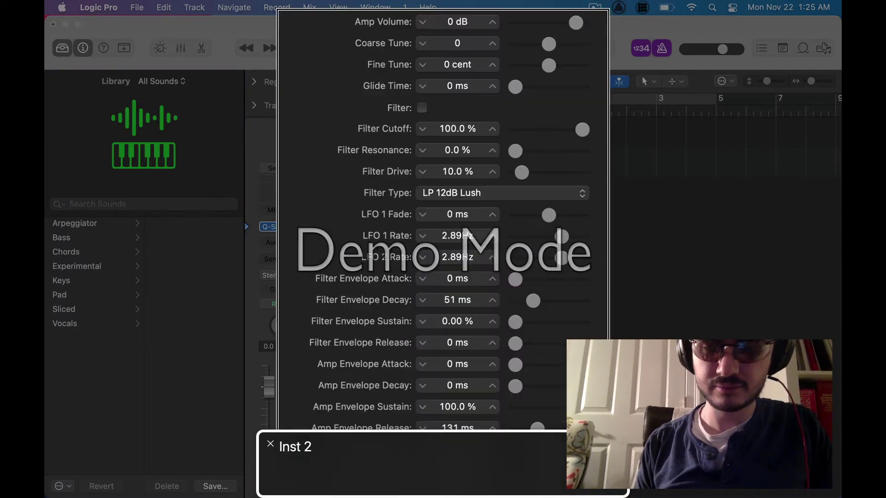
Step: Switch the Quick Sampler window from Controls view to Editor view
key("ctrl+alt+Right")
key("ctrl+alt+Right")
key("ctrl+alt+Left")
key("ctrl+alt+space")
key("Down")
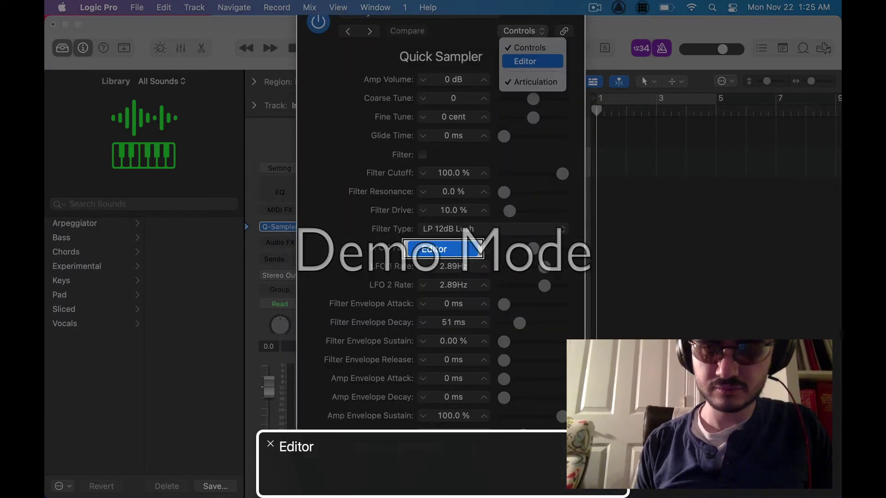
key("Return")
key("ctrl+alt+Right")
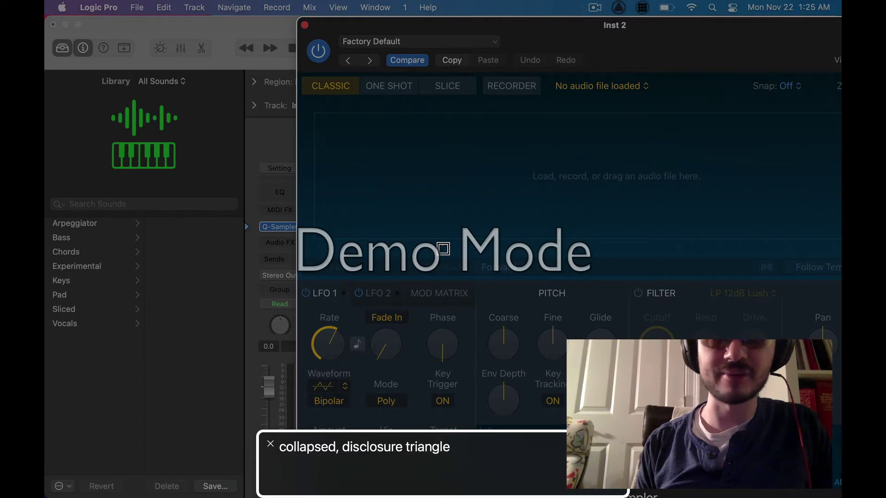
Step: Look through the macOS status items to check whether the VOCR utility is running
key("Left+Right")
key("Left+Right")
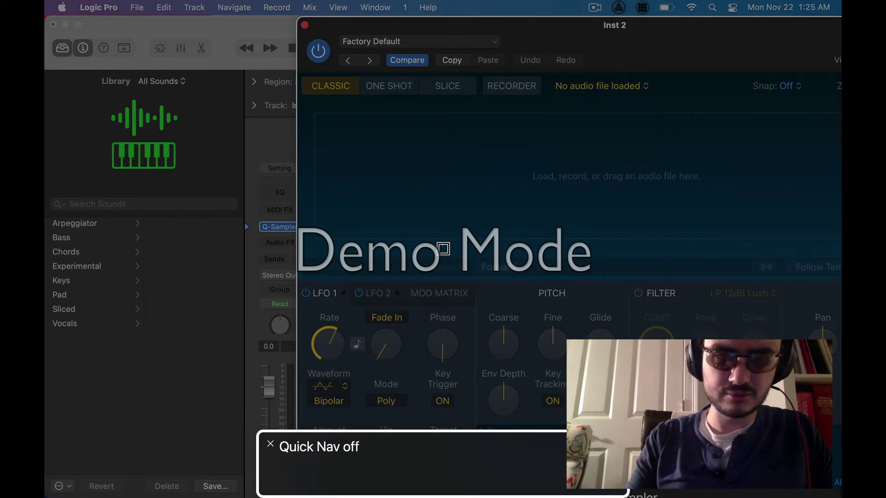
key("ctrl+alt+m")
key("ctrl+alt+m")
key("Left")
key("Left")
key("Left")
key("Left")
key("Left")
key("Left")
key("ctrl+alt+Left")
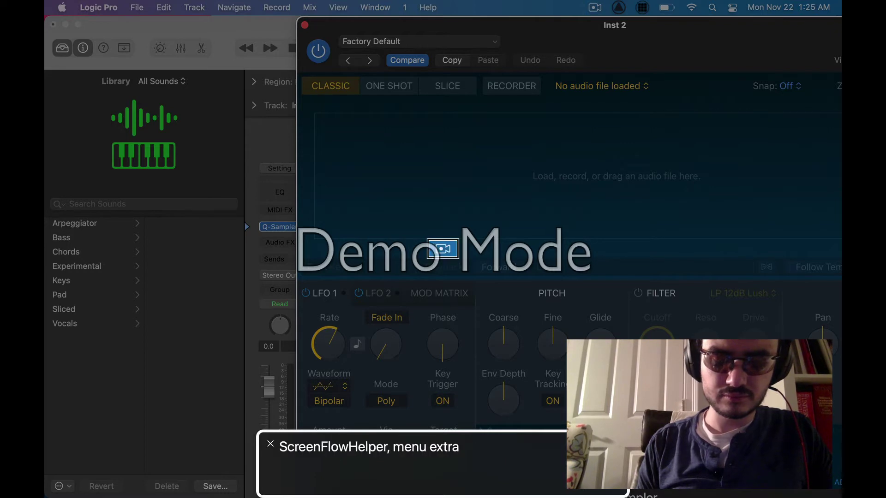
key("ctrl+alt+Right")
key("ctrl+alt+Right")
key("ctrl+alt+Right")
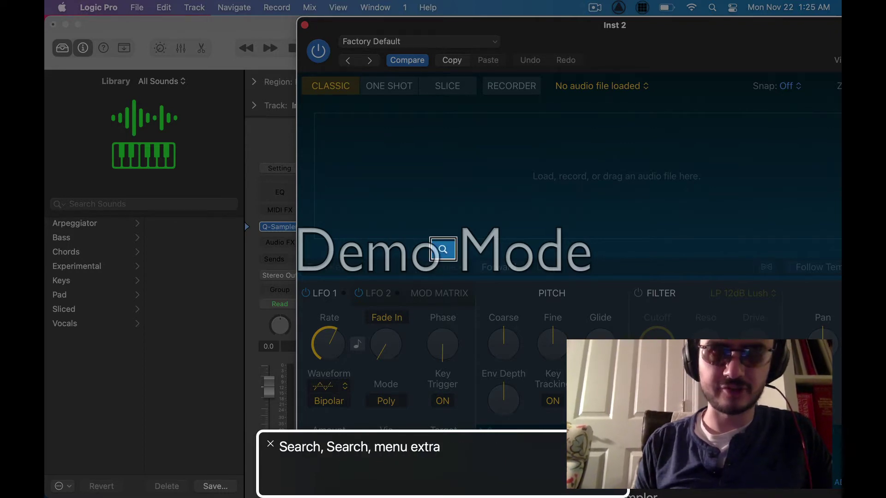
key("Escape")
Step: Switch to Finder, launch VOCR from the Applications folder and return to Logic Pro
key("super+Tab")
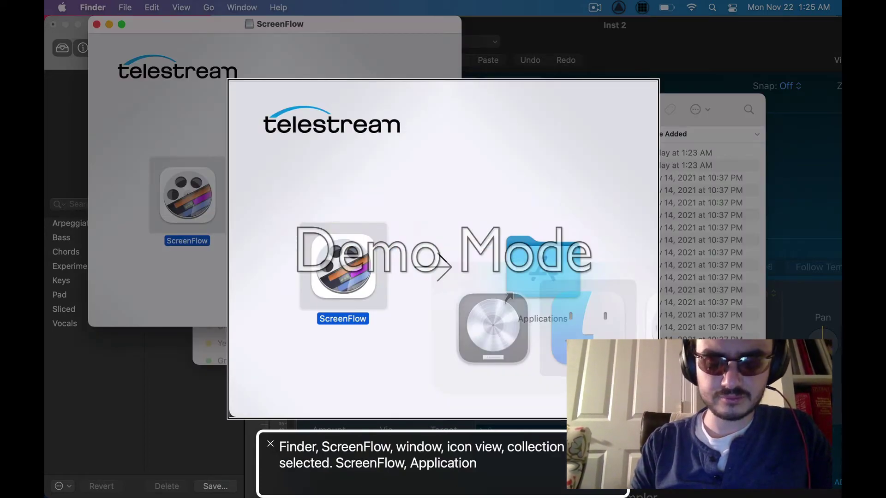
key("super+shift+a")
type("vo")
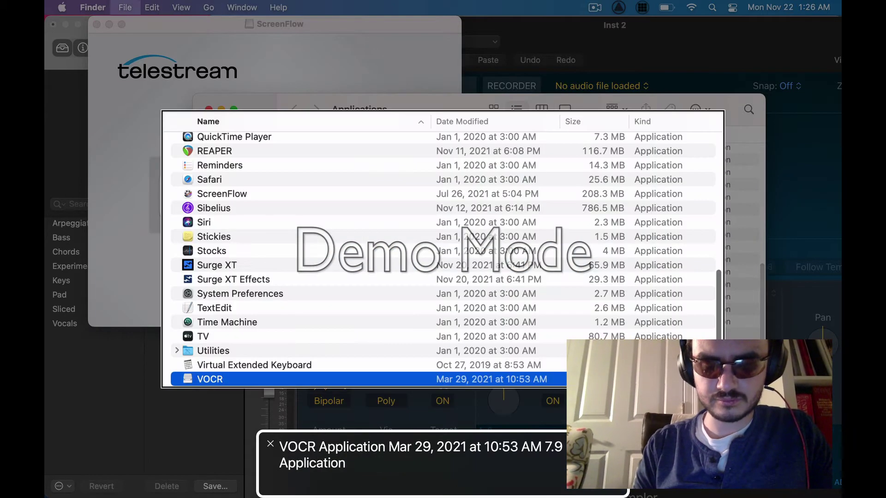
key("super+o")
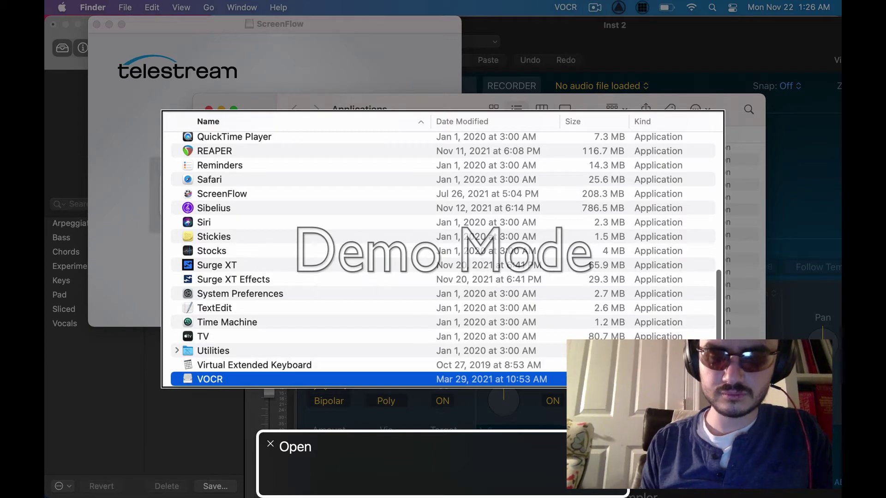
key("super+Tab")
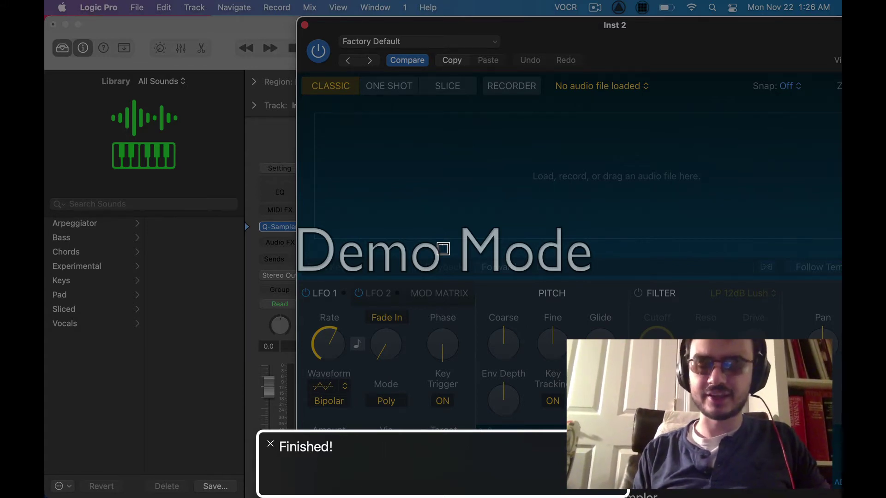
Step: Read the start of the VOCR scan of the Quick Sampler window and hide the plug-in's toolbar
key("ctrl+super+Down")
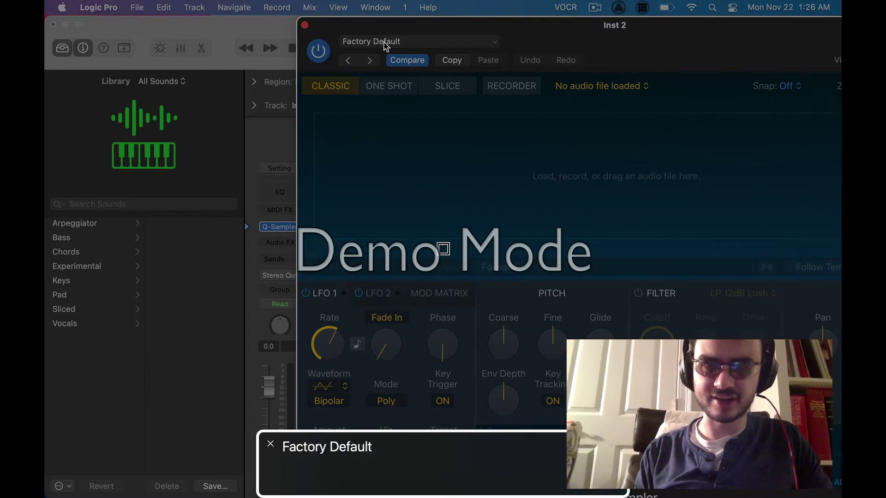
key("ctrl+alt+Right")
key("ctrl+alt+Right")
key("ctrl+alt+space")
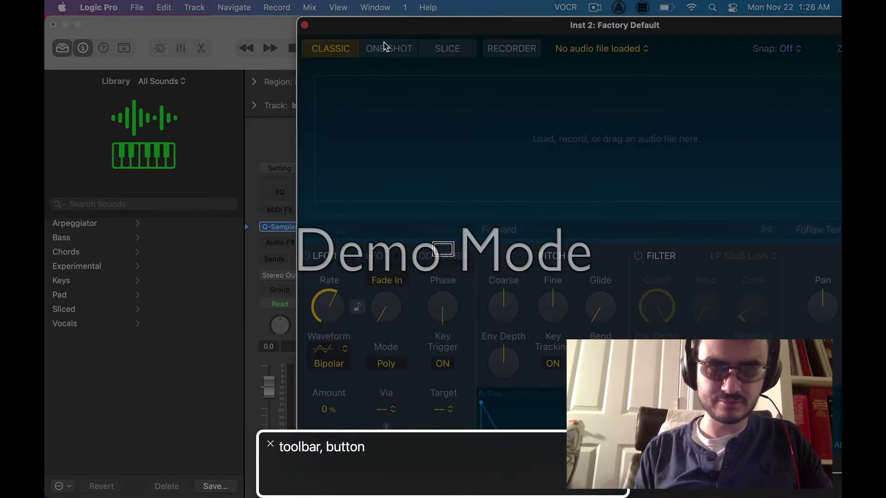
Step: Rescan the plug-in window with VOCR and set Quick Sampler to One Shot mode
key("ctrl+shift+super+w")
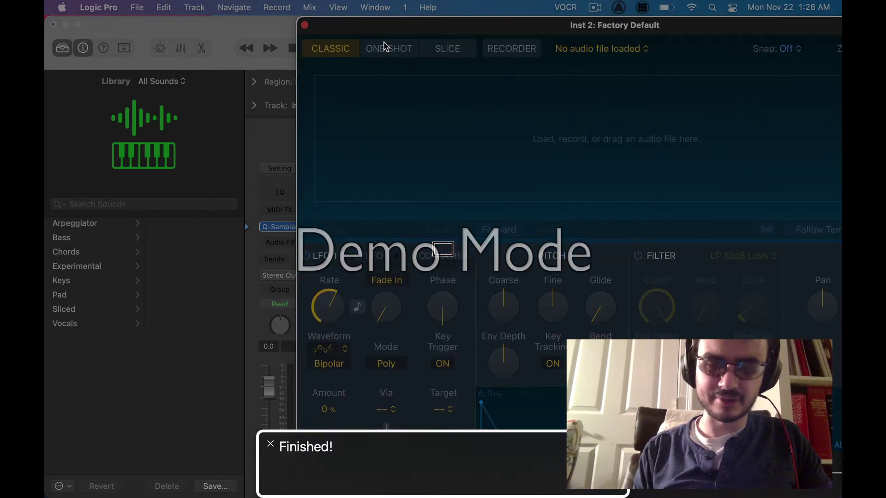
key("ctrl+super+Down")
key("ctrl+super+Down")
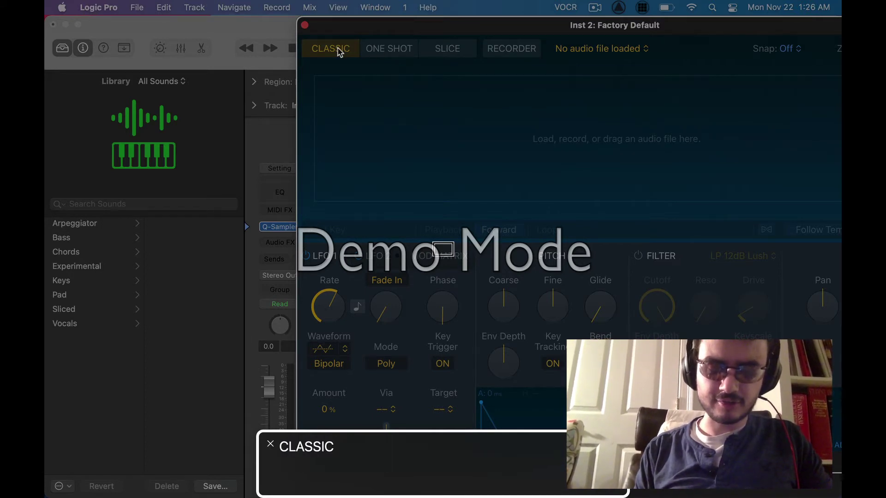
left_click(389, 50)
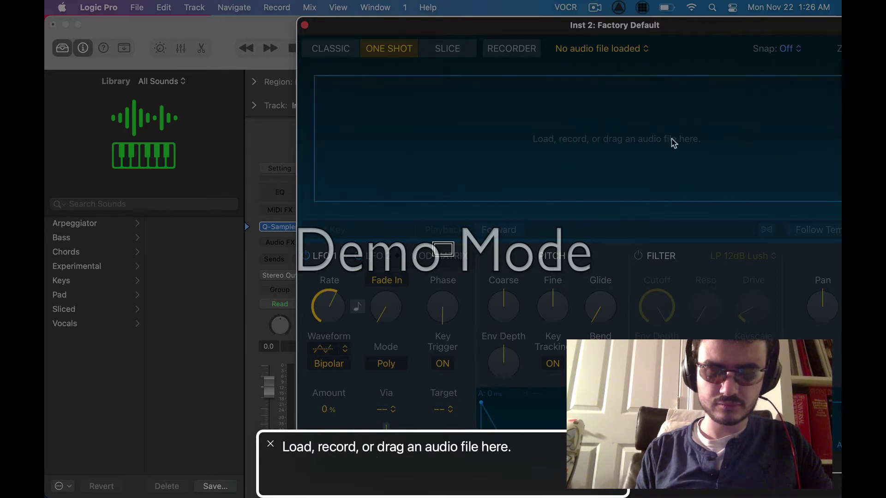
left_click(655, 49)
key("Down")
key("Down")
key("Down")
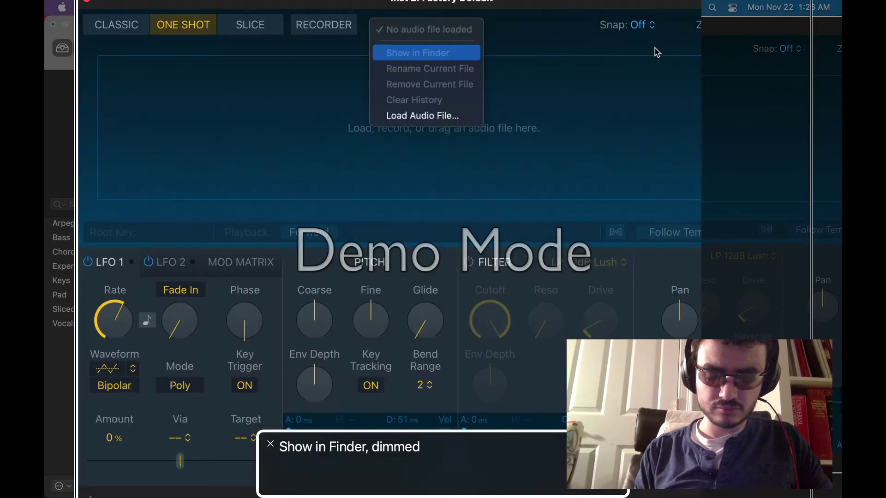
key("Down")
key("Down")
key("Down")
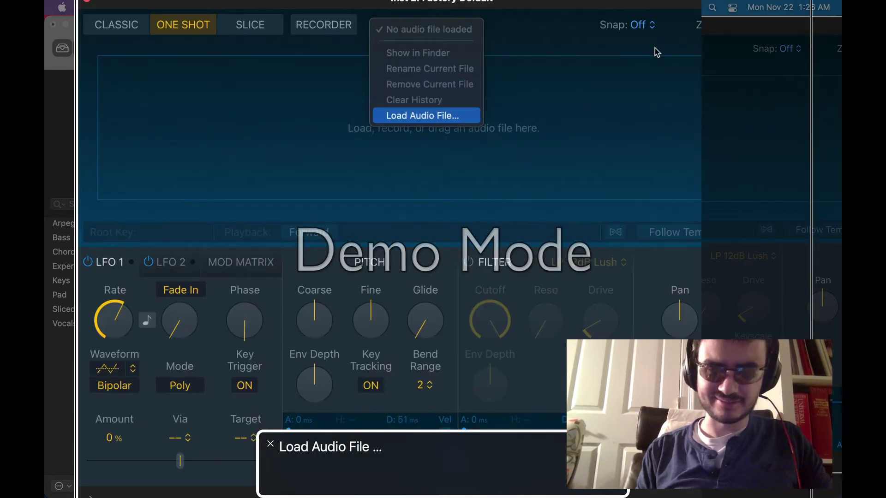
key("Return")
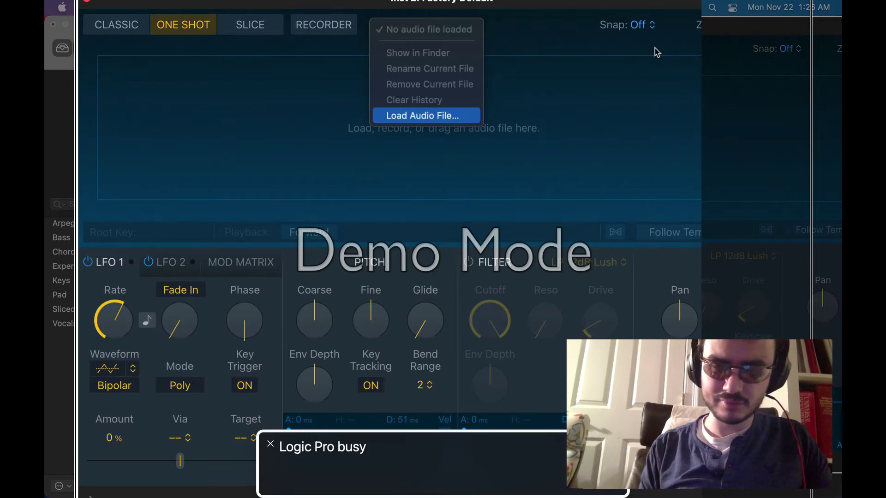
key("Tab")
key("Tab")
key("Escape")
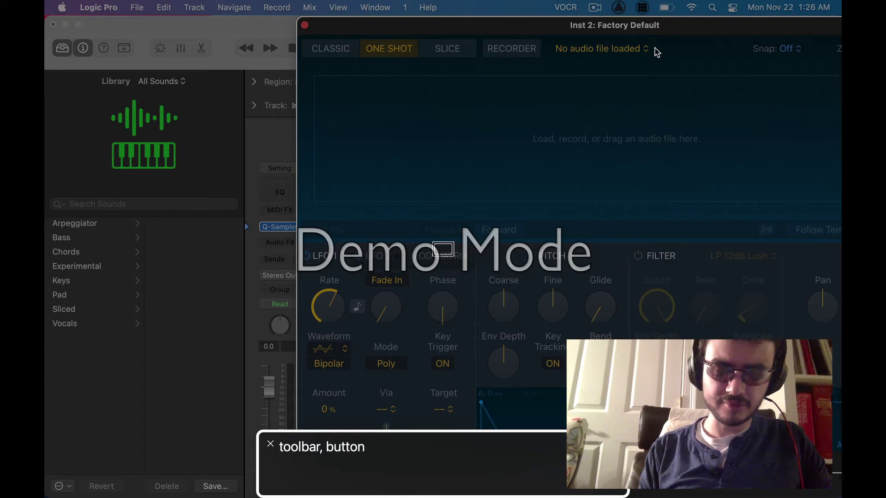
key("super+grave")
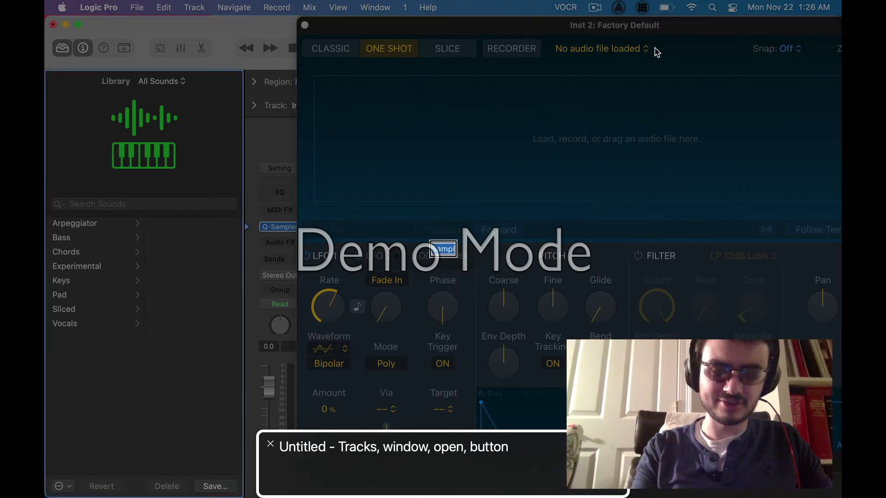
key("super+grave")
key("ctrl+alt+Right")
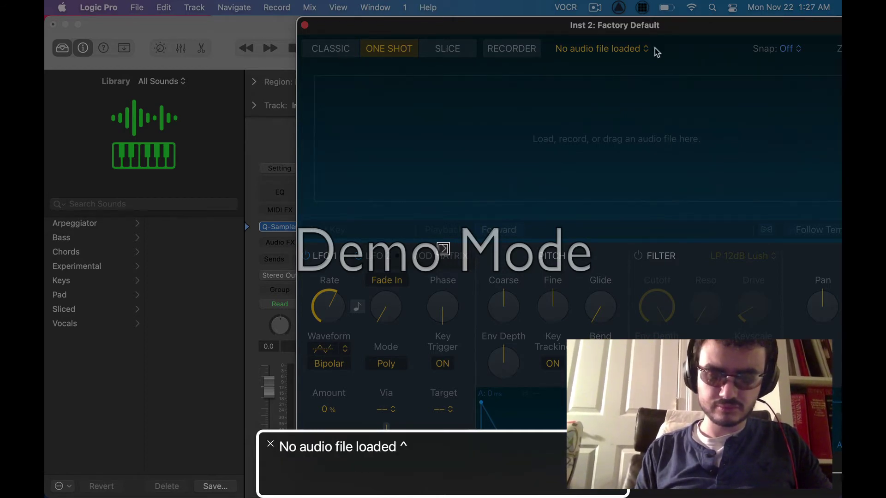
Step: Open the Load Audio File dialog from Quick Sampler's audio file selector
left_click(609, 52)
key("Down")
key("Down")
key("Down")
key("Down")
key("Down")
key("Down")
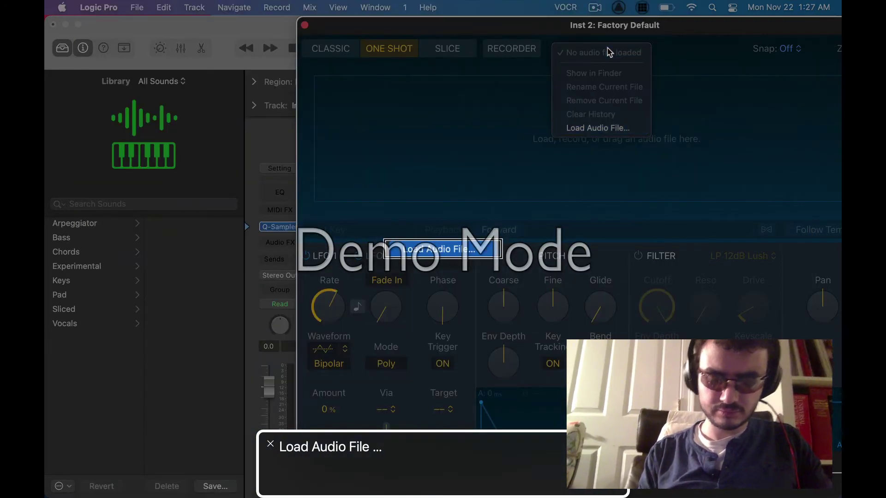
key("Return")
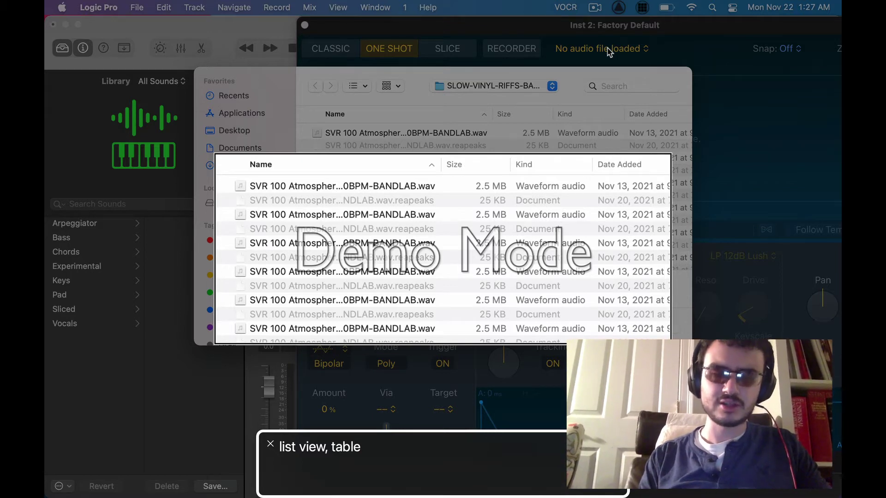
Step: Go to Downloads, open the extracted CASSETTE-BREAKS,-CUTS,-&-SCRATCHES-BANDLAB folder and select CBCS_90_808Break1_1bar-90BPM-BANDLAB.wav
key("alt+super+l")
key("Down")
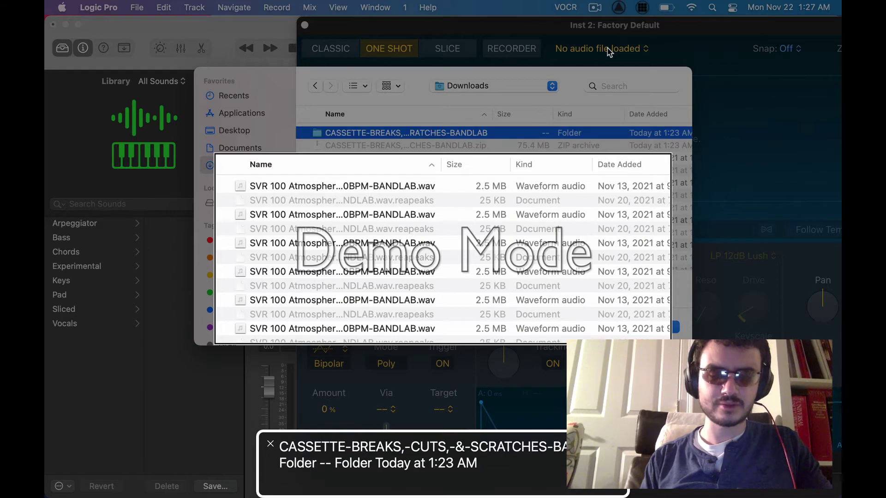
key("super+Down")
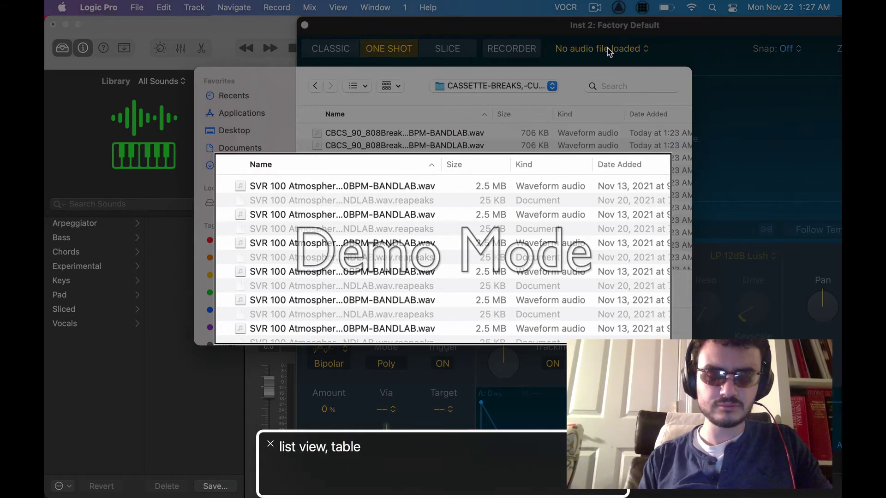
key("Down")
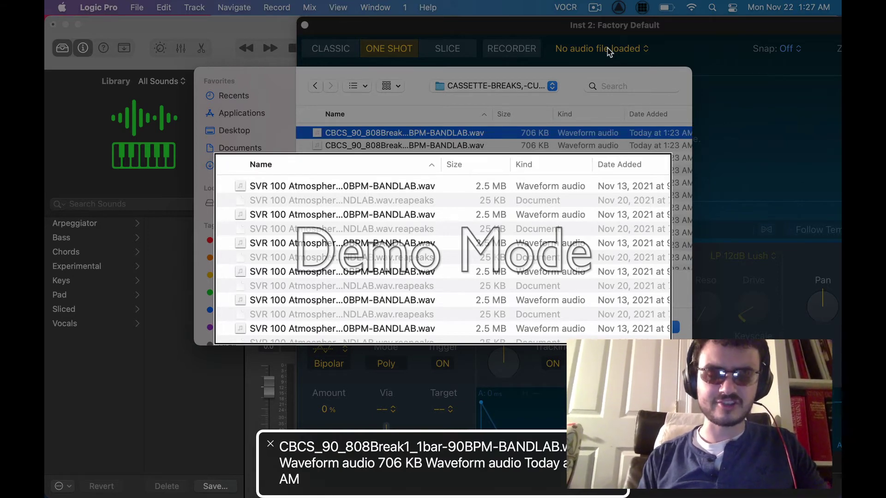
Step: Review the controls of the Load Audio File dialog, from the file list and search field to the grouping and Options controls
key("ctrl+alt+Right")
key("Tab")
key("Tab")
key("Tab")
key("Tab")
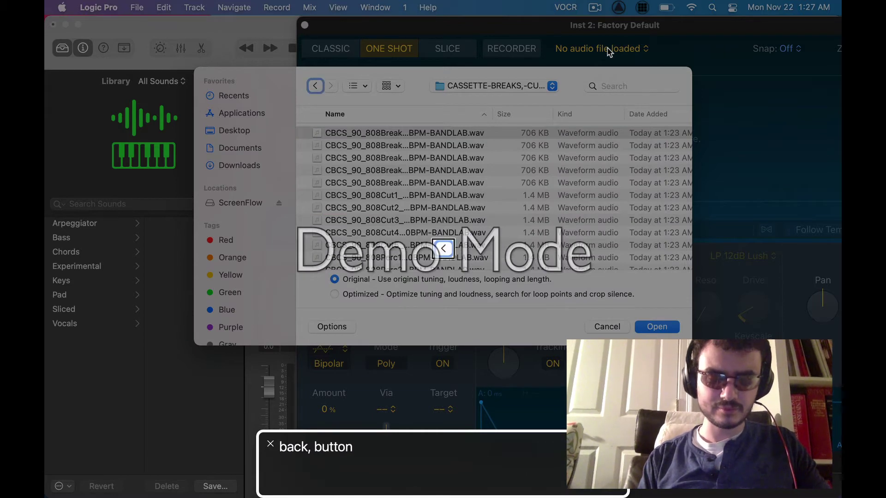
key("Tab")
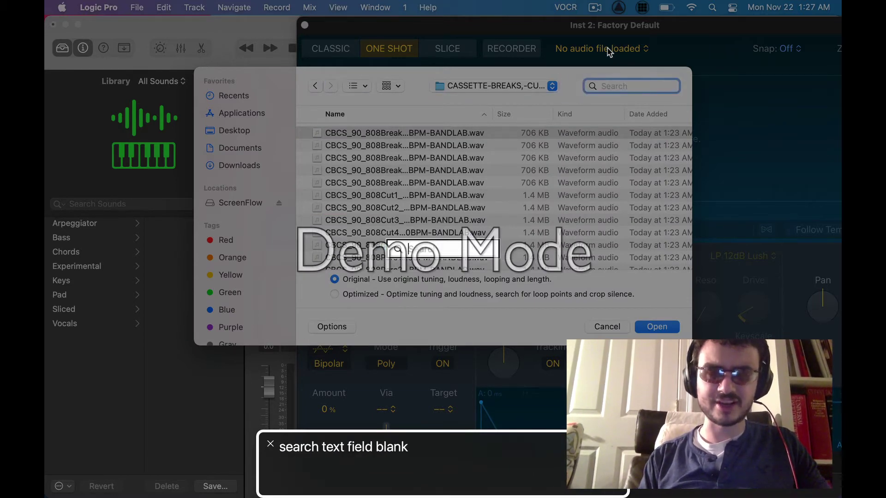
key("Tab")
key("Tab")
key("Tab")
key("Tab")
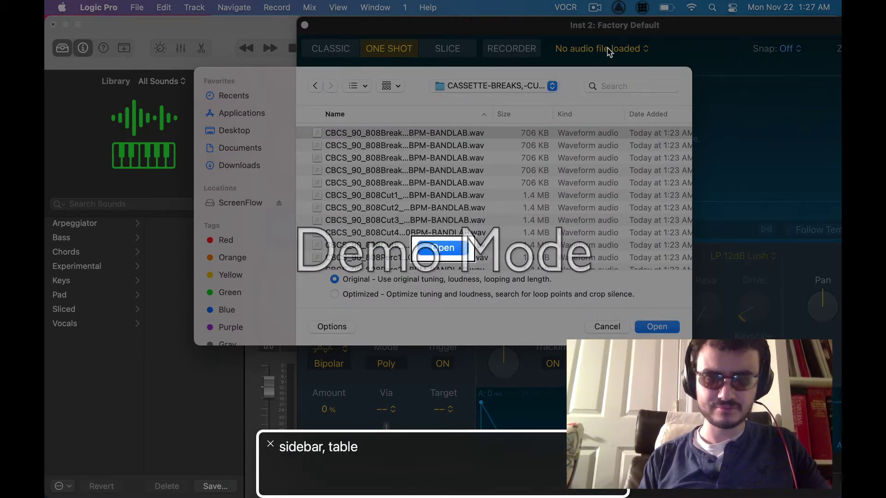
key("Tab")
key("Tab")
key("Tab")
key("Tab")
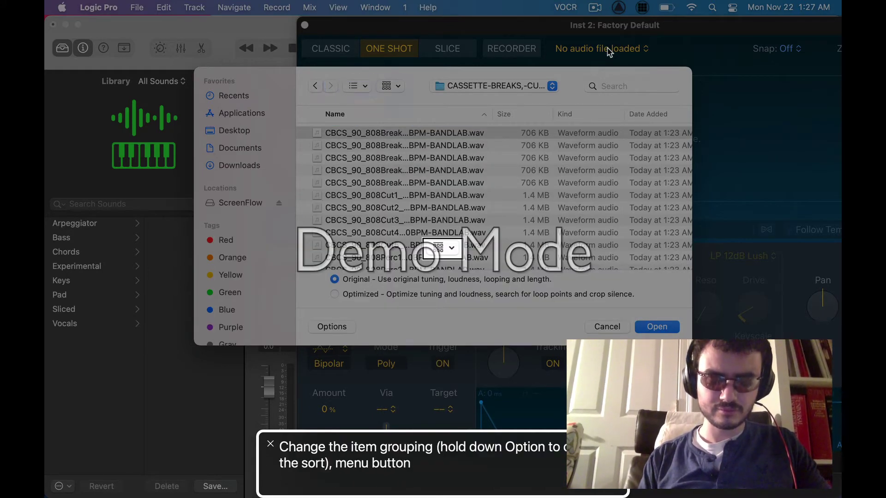
key("Tab")
key("Tab")
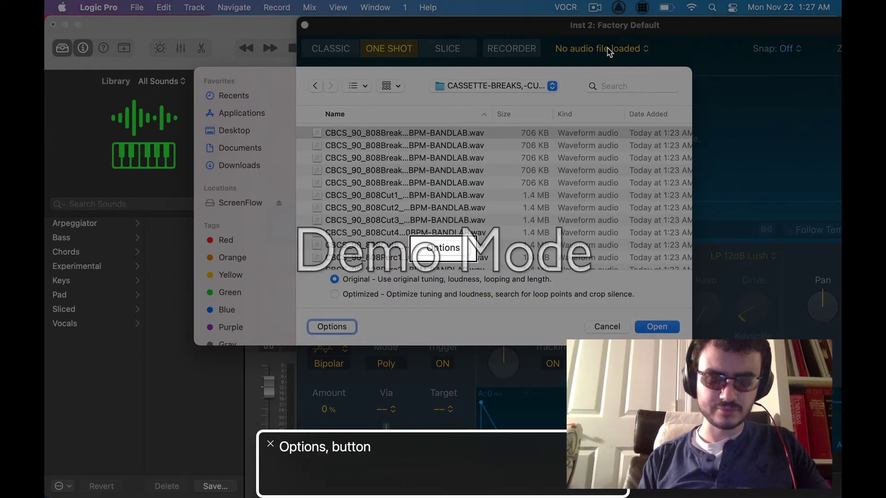
Step: Hide the audio loading options in the dialog and show them again
key("space")
key("Tab")
key("shift+Tab")
key("shift+Tab")
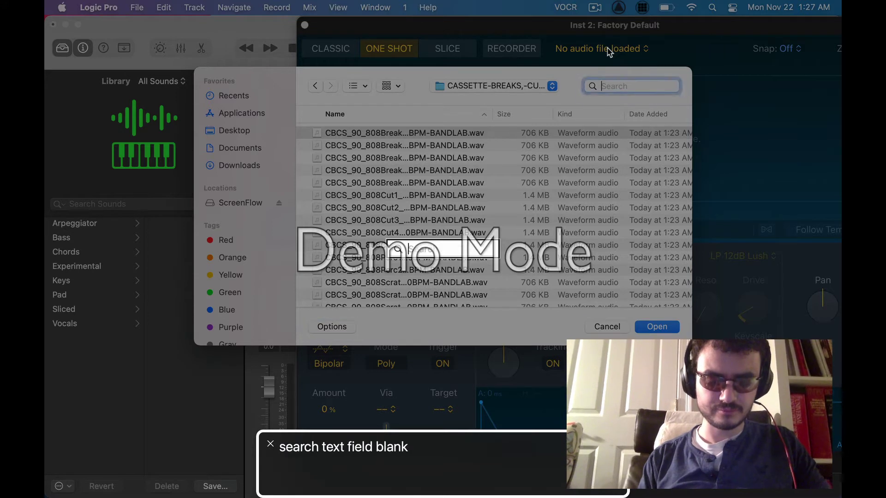
key("Tab")
key("space")
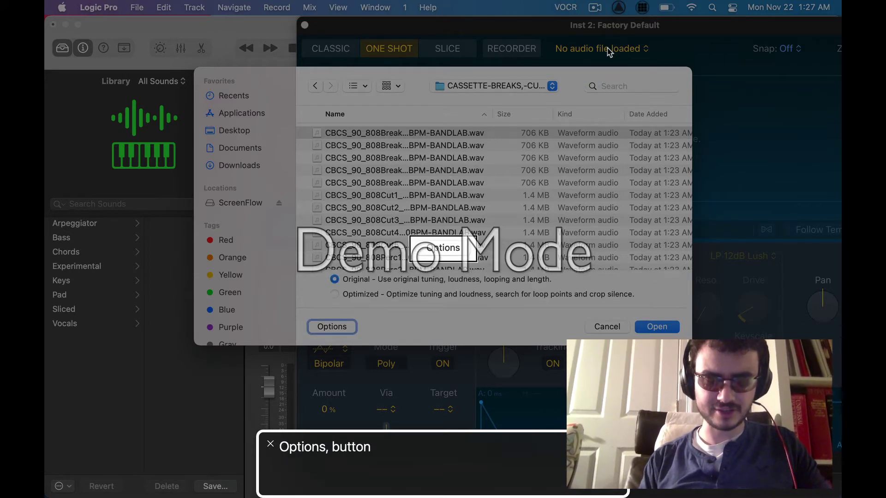
key("shift+Tab")
key("Tab")
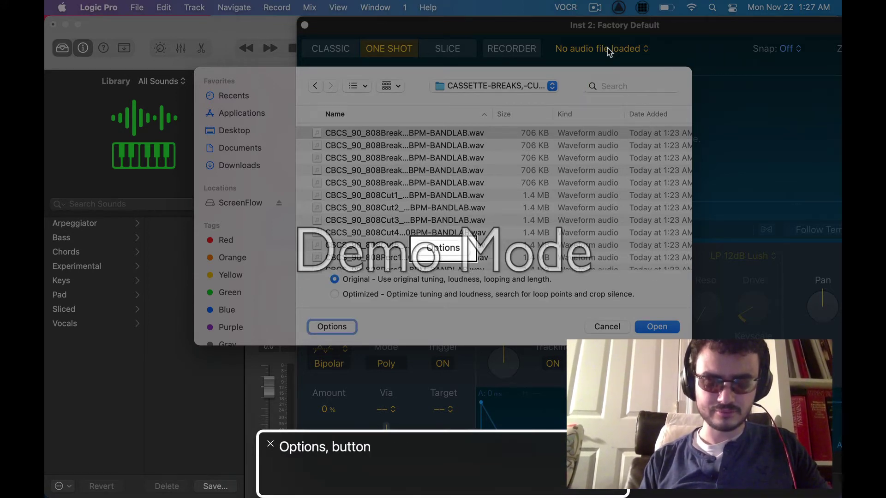
Step: Return to the file list and preview samples starting at CBCS_90_808Cut1_2bar-90BPM-BANDLAB.wav, closing the preview when done
key("Tab")
key("Tab")
key("Tab")
key("Tab")
key("Tab")
key("Tab")
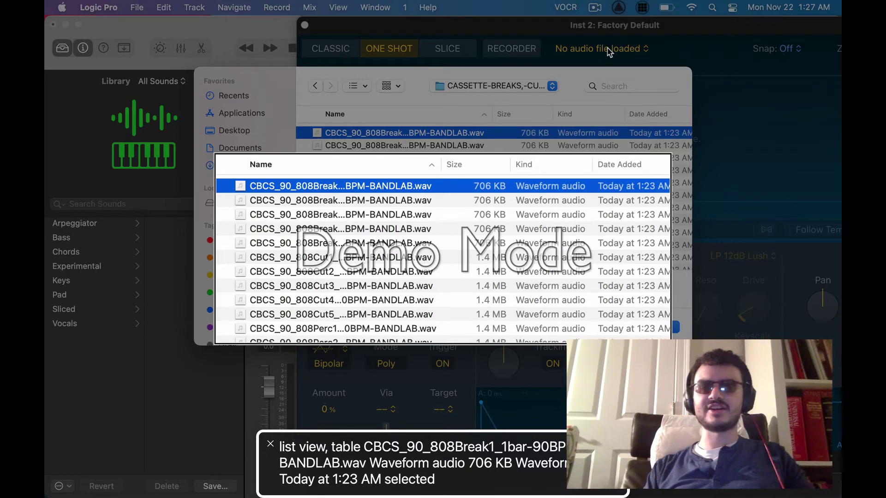
key("Down")
key("Down")
key("Down")
key("Down")
key("Down")
key("Down")
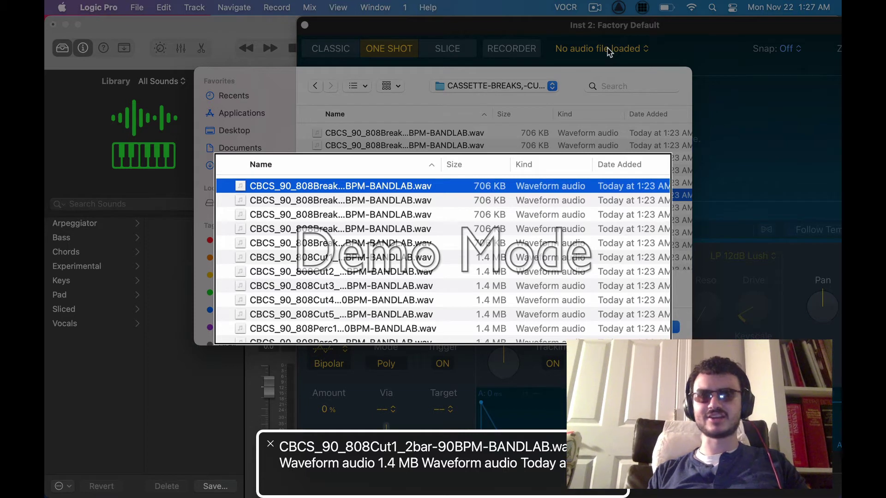
key("space")
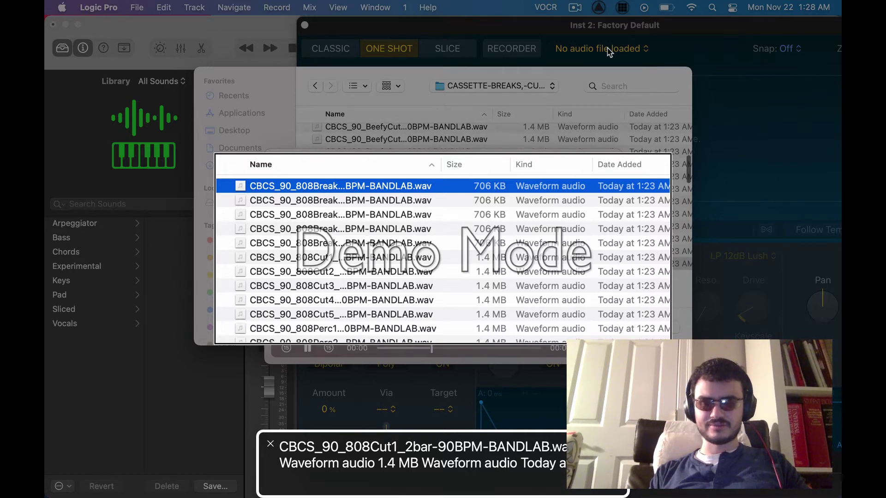
key("space")
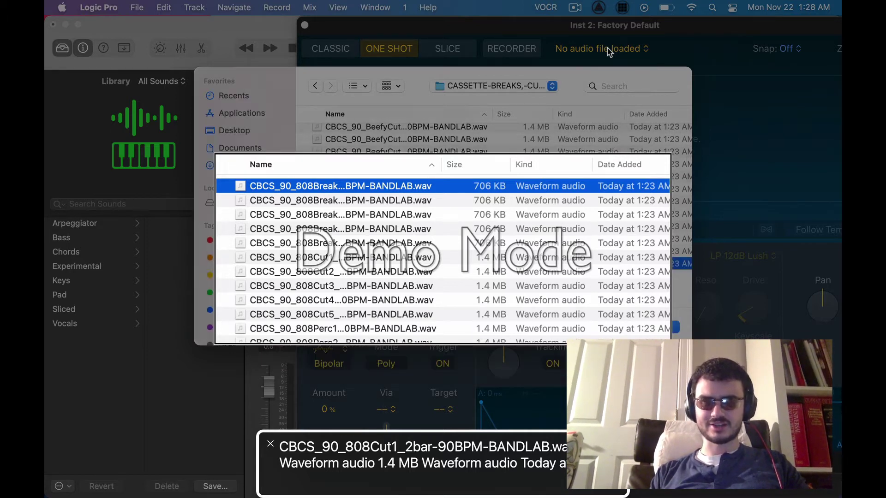
Step: Move on through the Scratch samples and jump to the last file in the sample folder's list
key("Down")
key("Down")
key("Down")
key("Down")
key("Down")
key("Down")
key("Down")
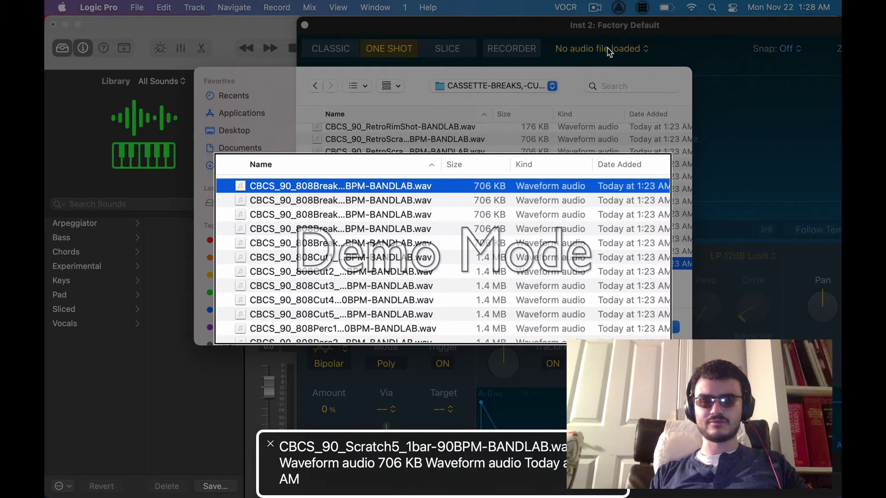
key("ctrl+alt+shift+Down")
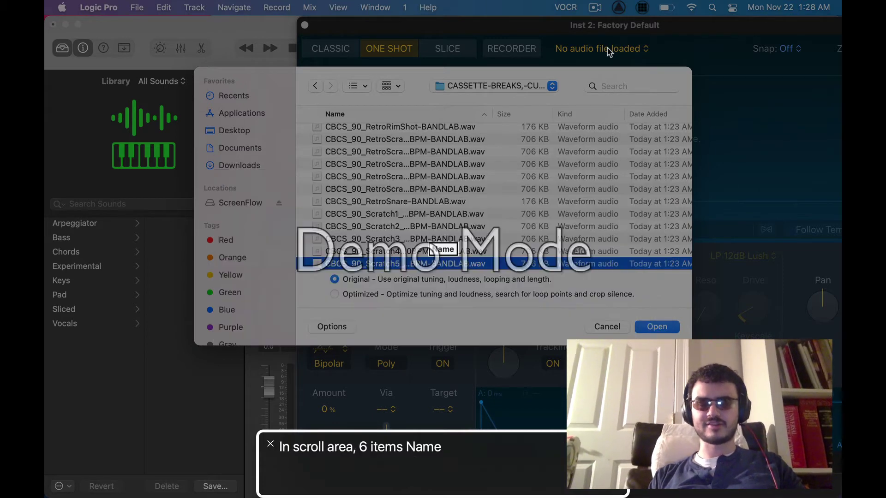
key("ctrl+alt+Right")
key("ctrl+alt+Right")
key("ctrl+alt+Right")
key("ctrl+alt+Right")
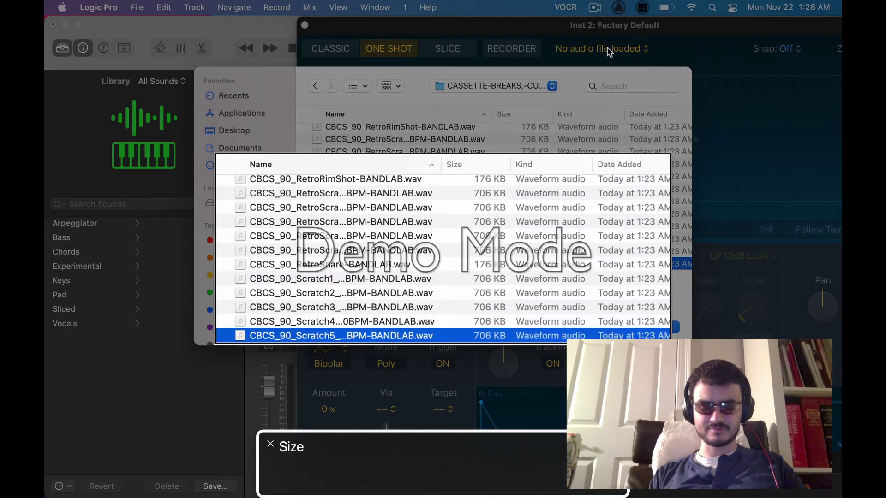
key("ctrl+alt+Left")
key("ctrl+alt+shift+Down")
key("ctrl+alt+End")
key("ctrl+alt+Left")
key("ctrl+alt+Left")
key("ctrl+alt+Left")
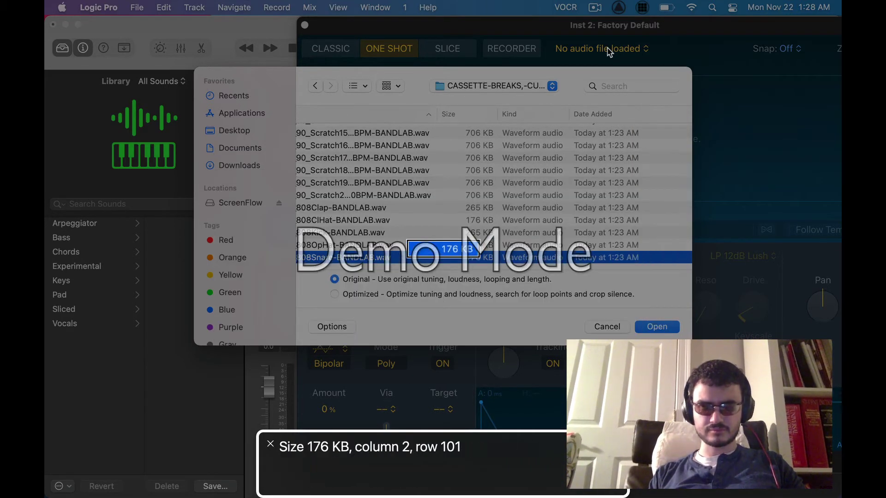
Step: Preview the samples from CBCS_808Clap-BANDLAB.wav to CBCS_808Kick-BANDLAB.wav and load the kick into Quick Sampler
key("Up")
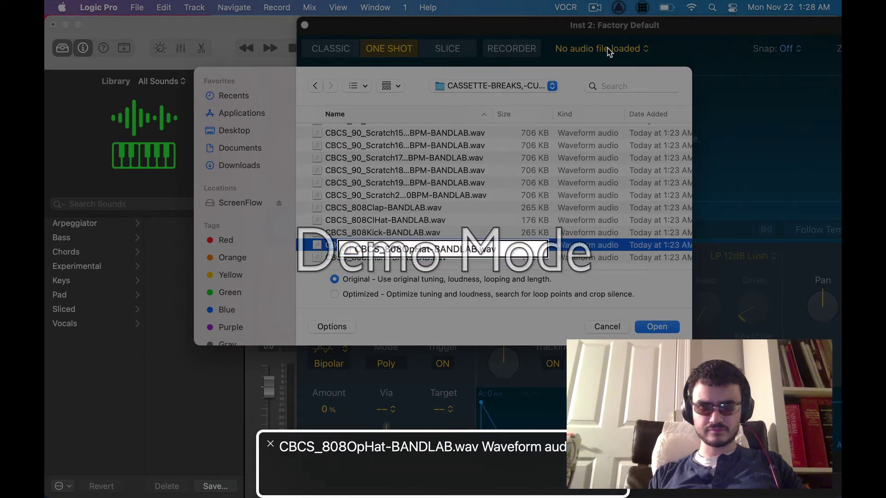
key("Up")
key("Up")
key("Up")
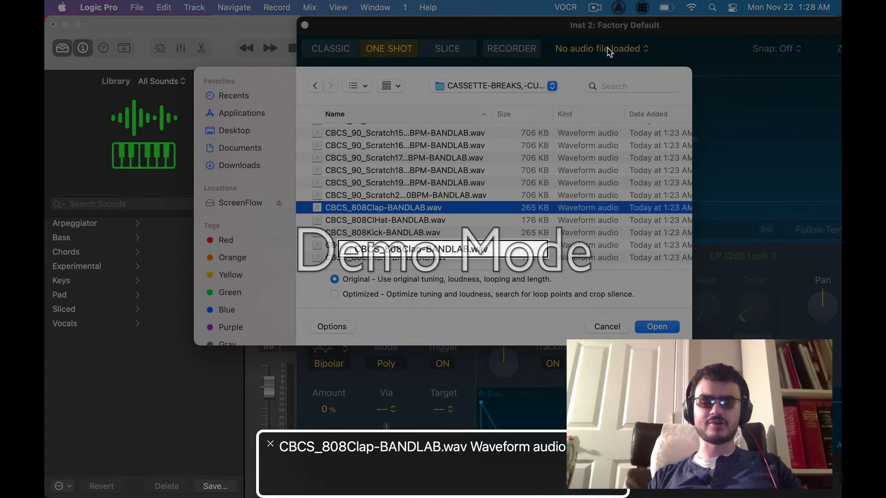
key("space")
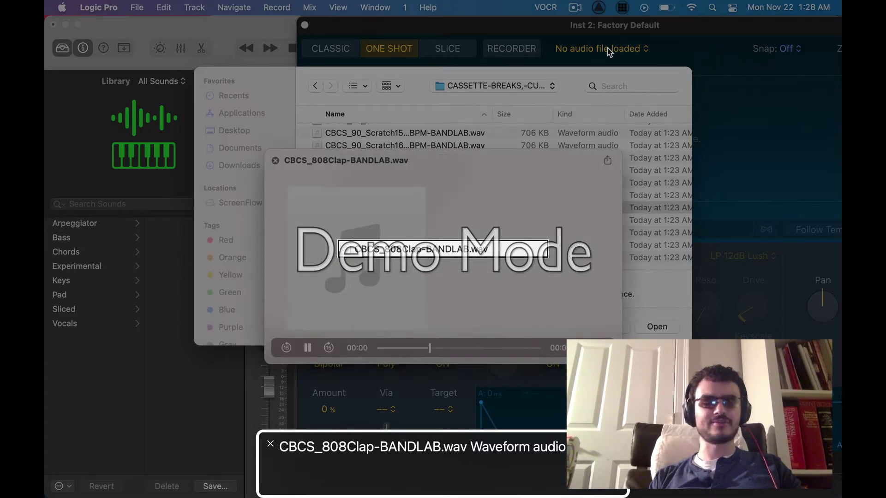
key("Down")
key("Down")
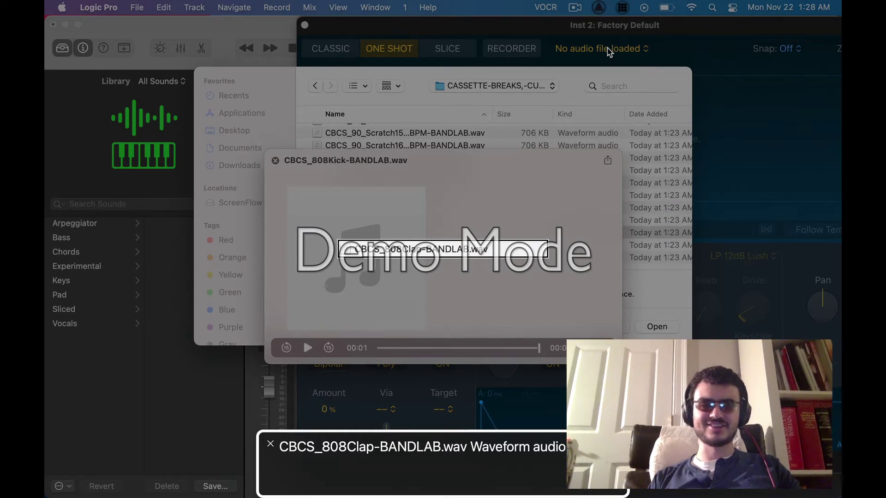
key("space")
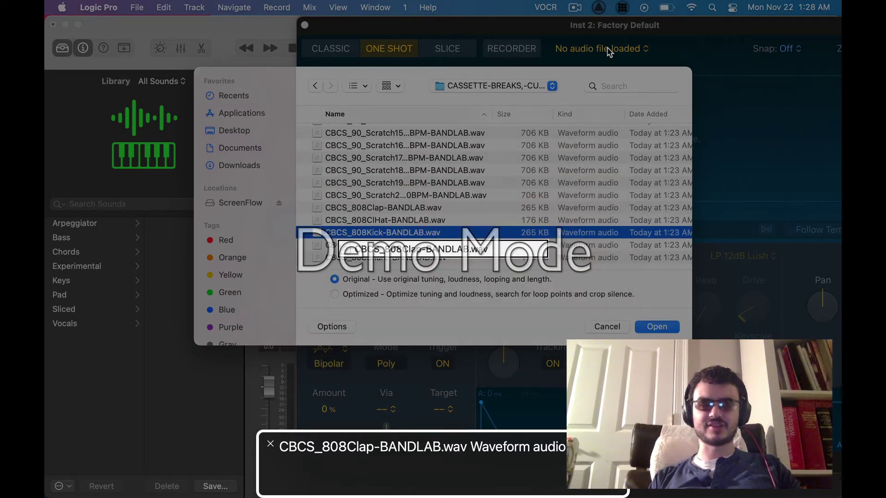
key("Escape")
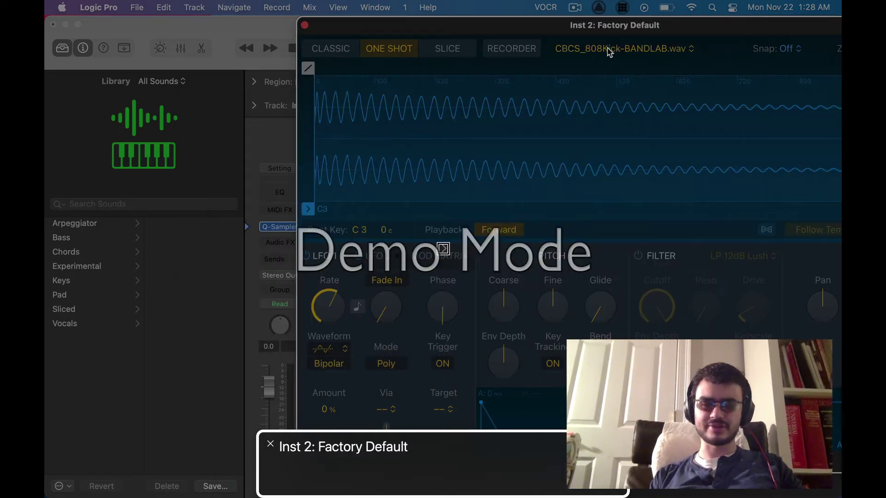
Step: Audition the loaded kick repeatedly on one note with Musical Typing, closing the keyboard at the end
key("super+k")
key("k")
key("k")
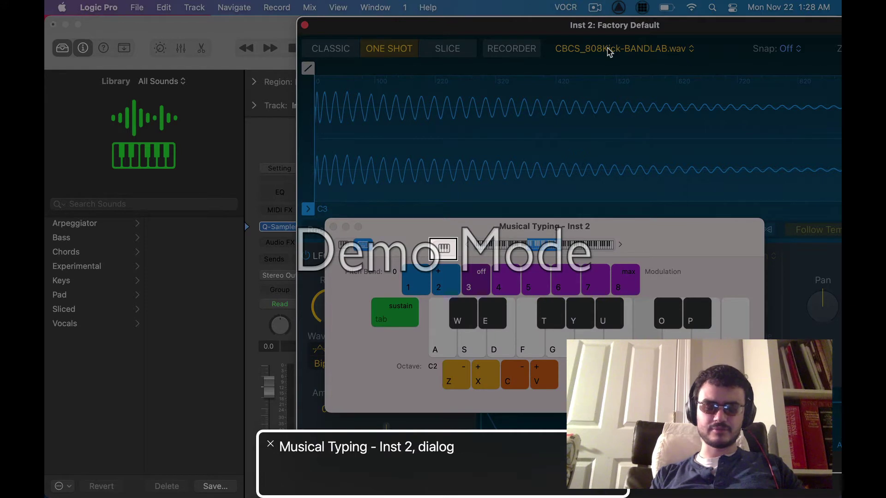
key("k")
key("k")
key("k")
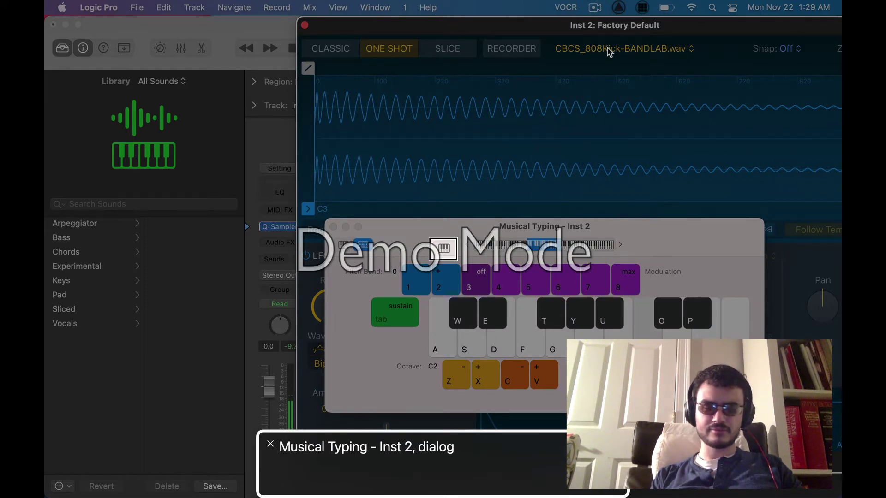
key("k")
key("super+k")
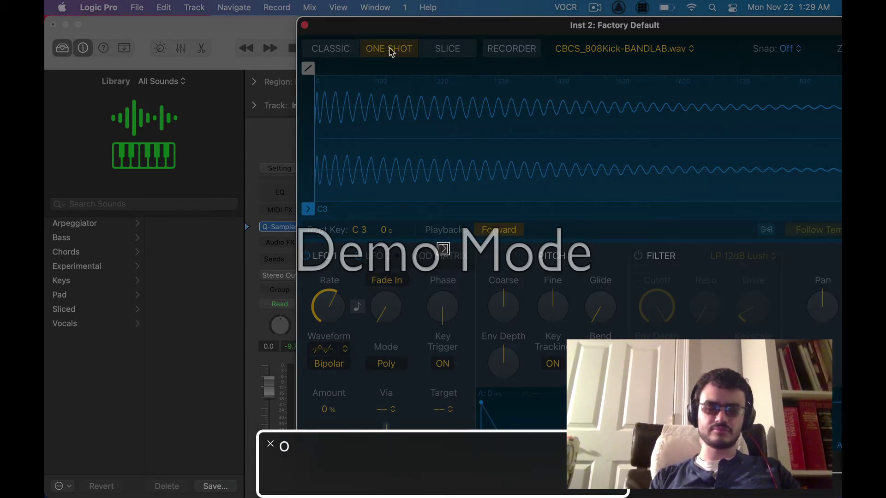
Step: Play the kick again with Musical Typing, including the sustain key, and close both the keyboard and the Quick Sampler window
key("super+k")
key("k")
key("k")
key("Tab")
key("k")
key("k")
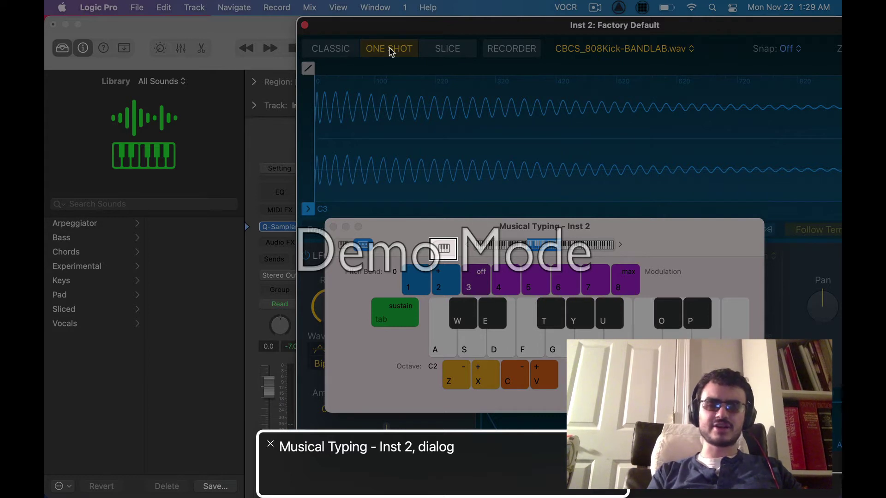
key("super+k")
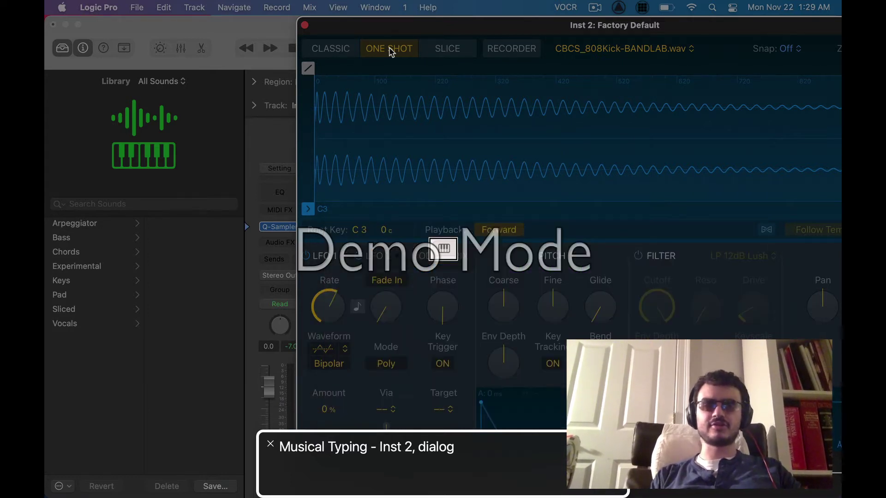
key("super+w")
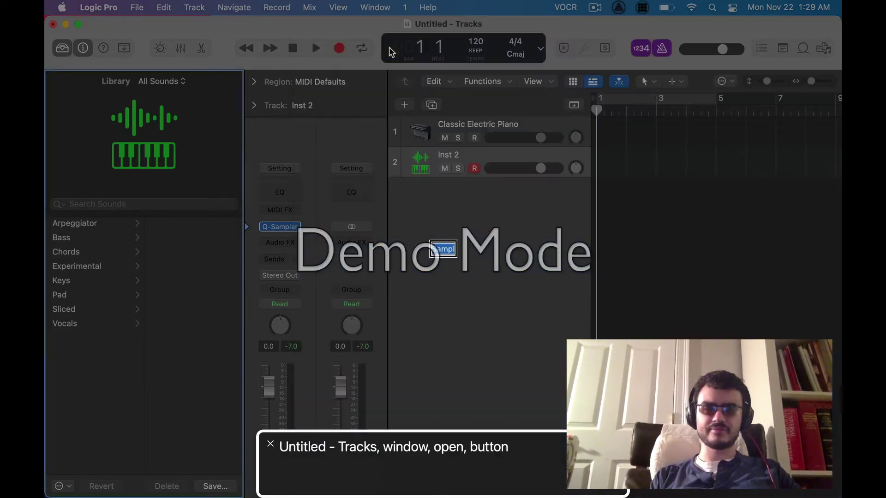
Step: Set the project tempo to 90 in the control bar
key("ctrl+alt+shift+Up")
key("ctrl+alt+Left")
key("ctrl+alt+shift+Down")
key("ctrl+alt+Right")
key("ctrl+alt+Right")
key("ctrl+alt+Right")
key("ctrl+alt+Right")
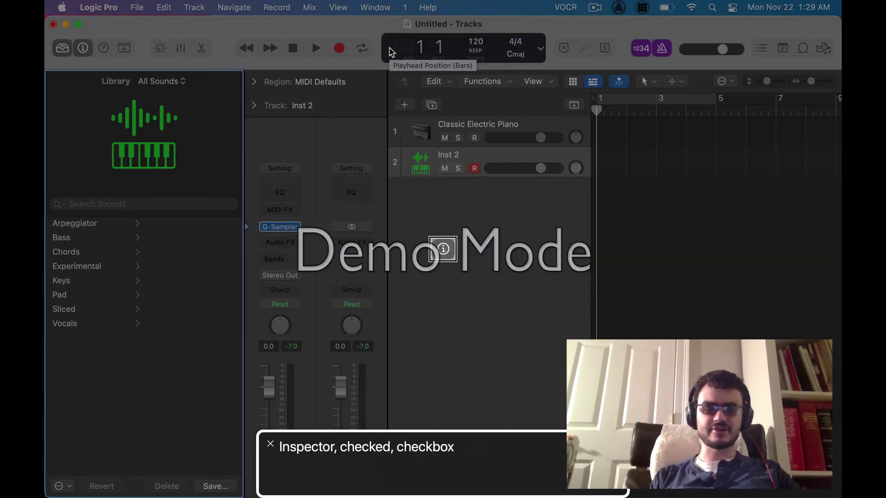
key("ctrl+alt+Right")
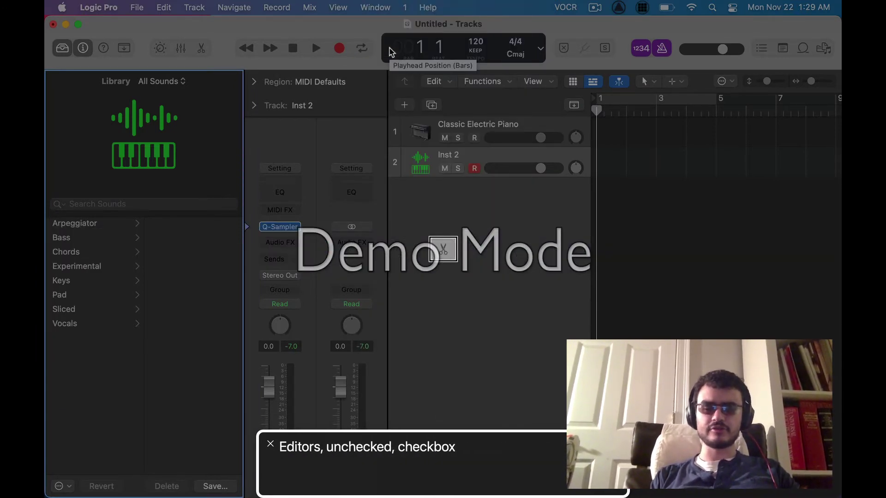
key("ctrl+alt+Right")
key("ctrl+alt+Right")
key("ctrl+alt+Right")
key("ctrl+alt+Right")
key("ctrl+alt+Right")
key("ctrl+alt+Right")
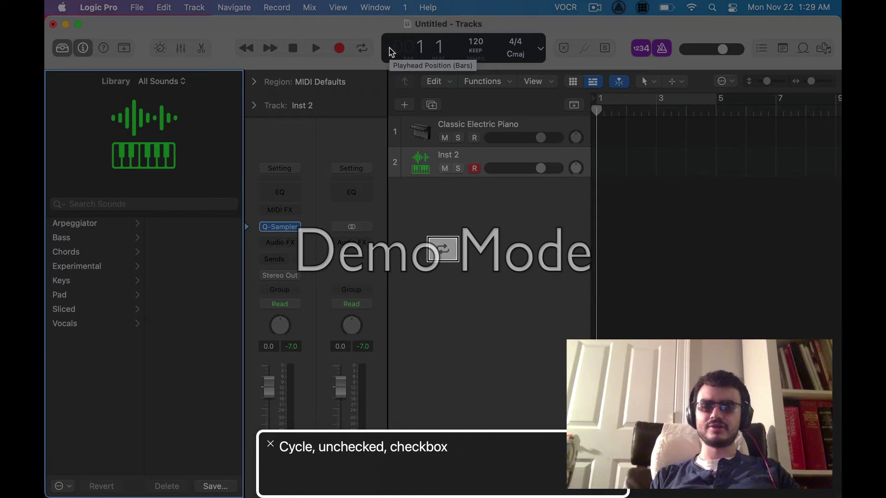
key("ctrl+alt+Right")
key("ctrl+alt+Down")
key("ctrl+alt+Down")
key("ctrl+alt+Down")
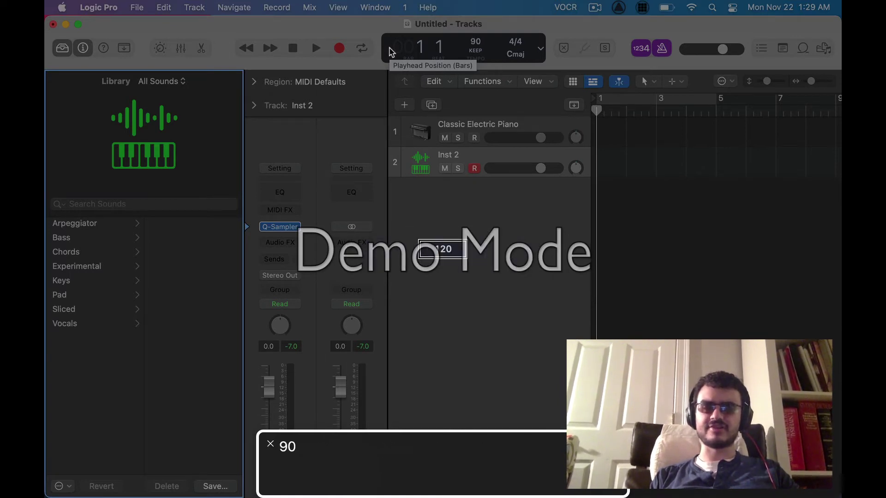
key("ctrl+alt+shift+Up")
key("ctrl+alt+shift+Up")
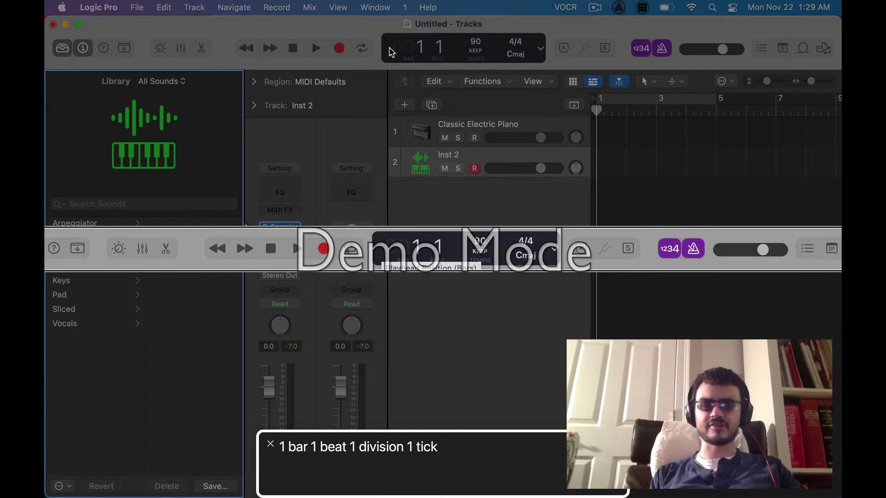
Step: Turn on Cycle mode and open Musical Typing to play the kick on the Inst 2 track
key("c")
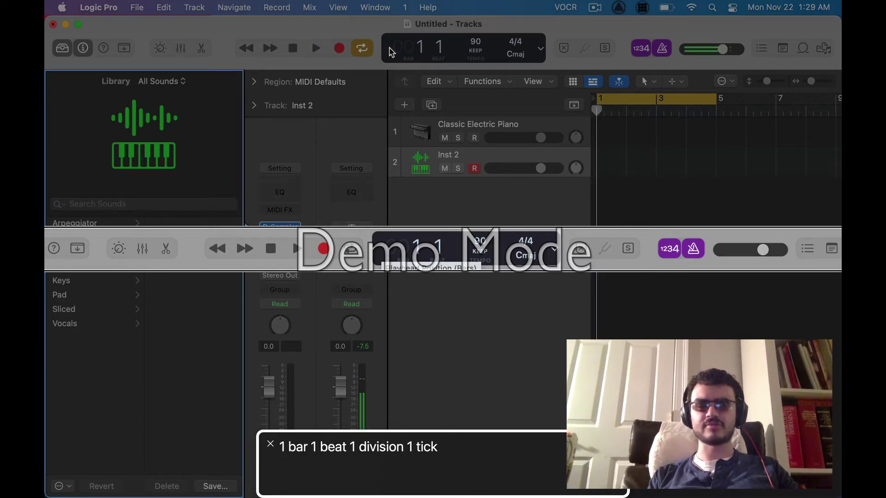
key("super+k")
key("k")
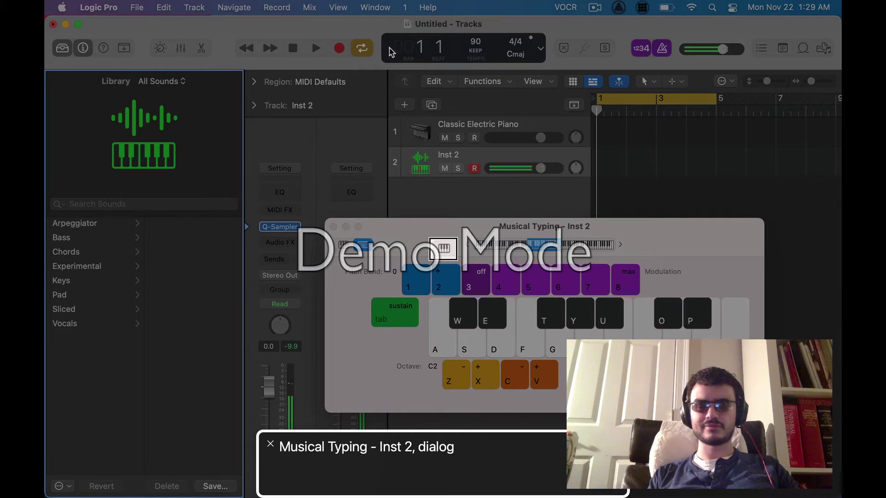
Step: Record a four-bar 808 kick pattern on the Inst 2 track with Musical Typing, stopping and closing the keyboard at the end
key("r")
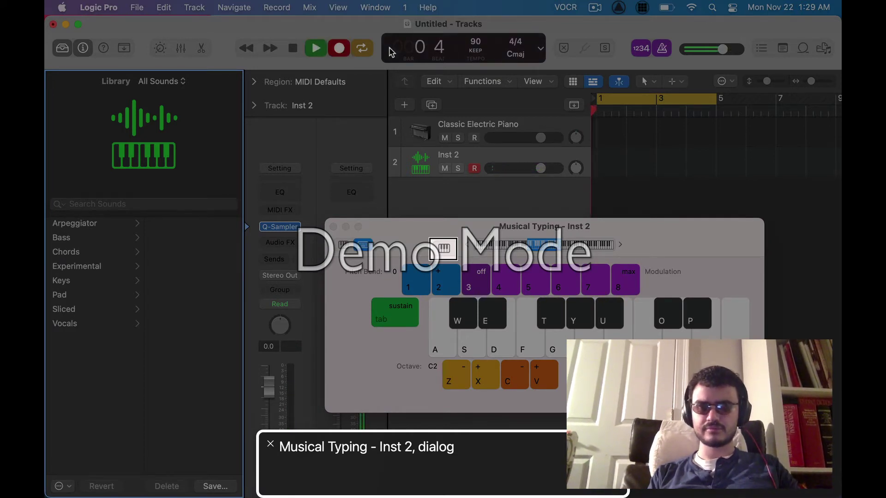
key("k")
key("k")
key("k")
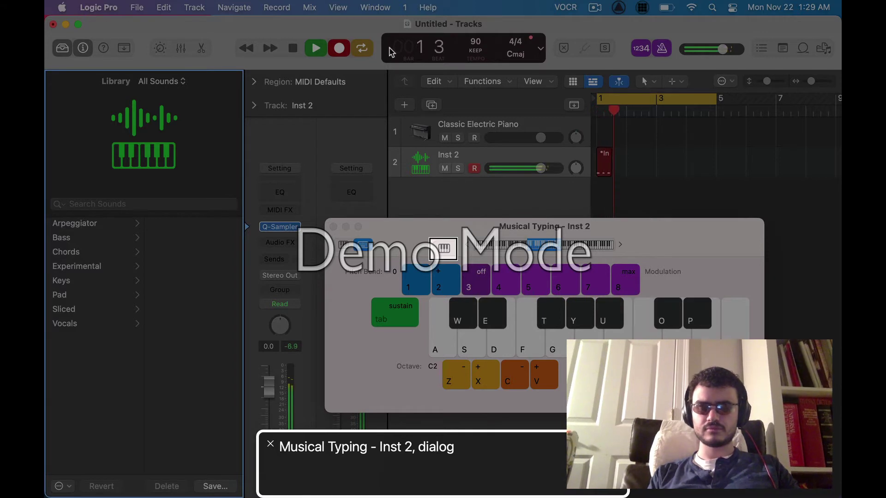
key("k")
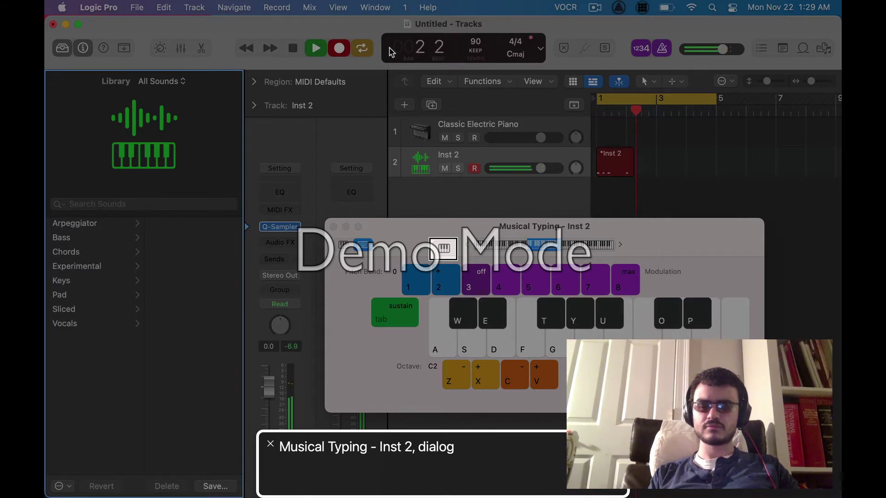
key("k")
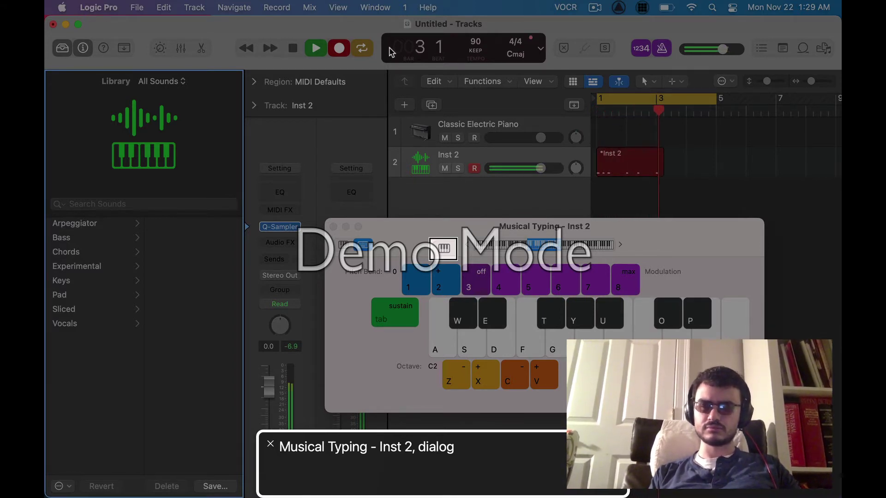
key("k")
key("k")
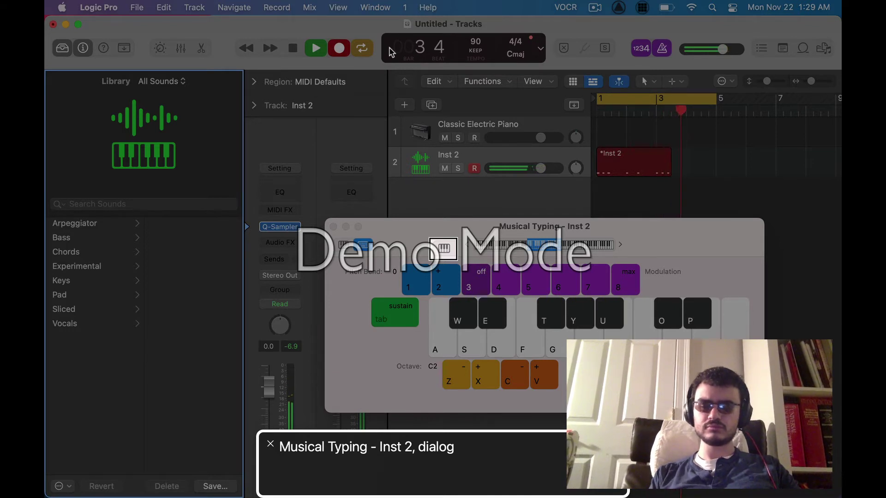
key("k")
key("k")
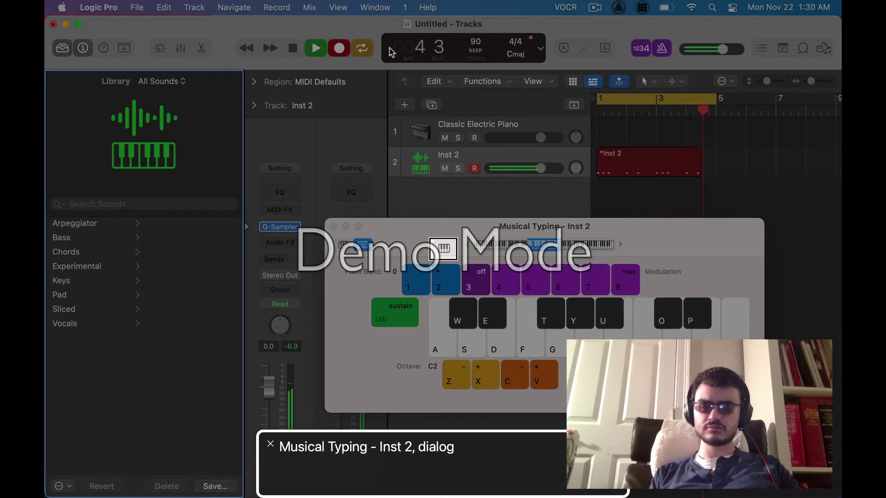
key("k")
key("space")
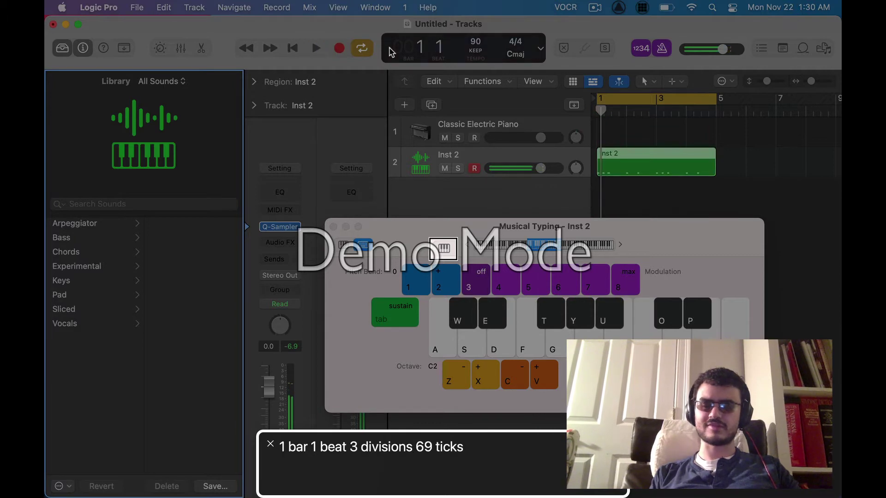
key("super+k")
Step: Move from the Library to the Inspector and expand the Region parameters of the recorded Inst 2 region
key("ctrl+alt+shift+Up")
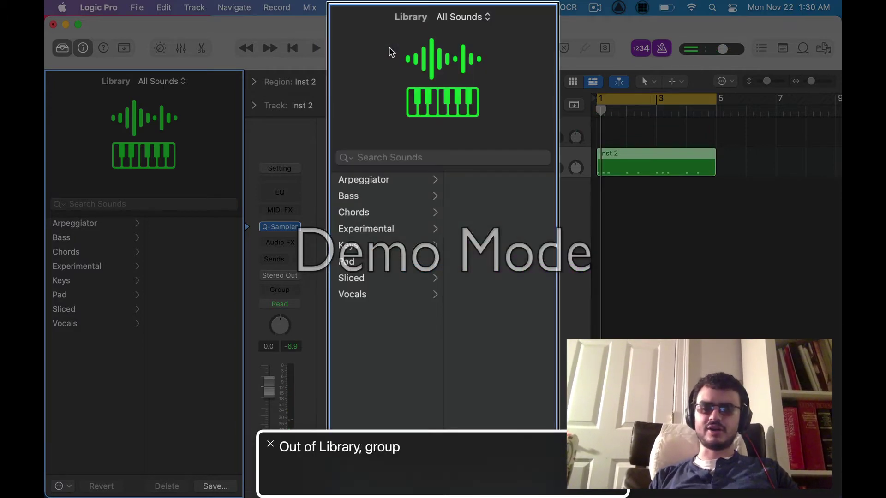
key("ctrl+alt+Right")
key("ctrl+alt+Left")
key("ctrl+alt+Right")
key("ctrl+alt+shift+Down")
key("ctrl+alt+Right")
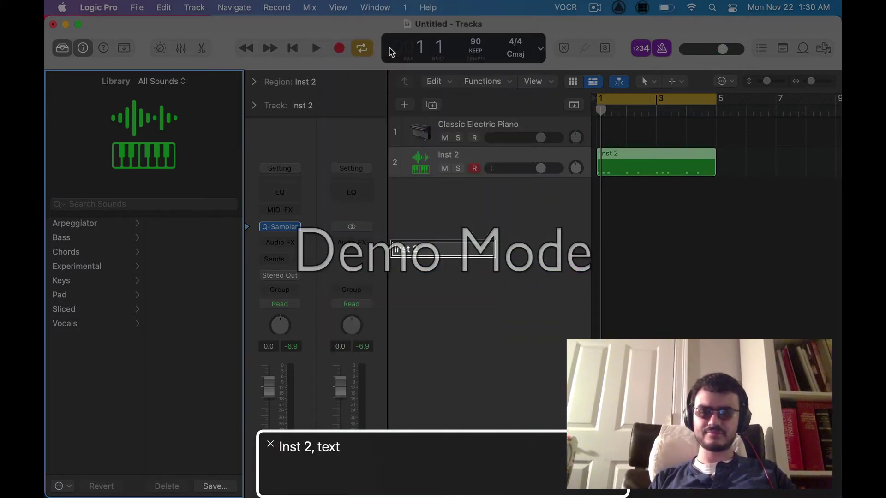
key("ctrl+alt+Right")
key("ctrl+alt+space")
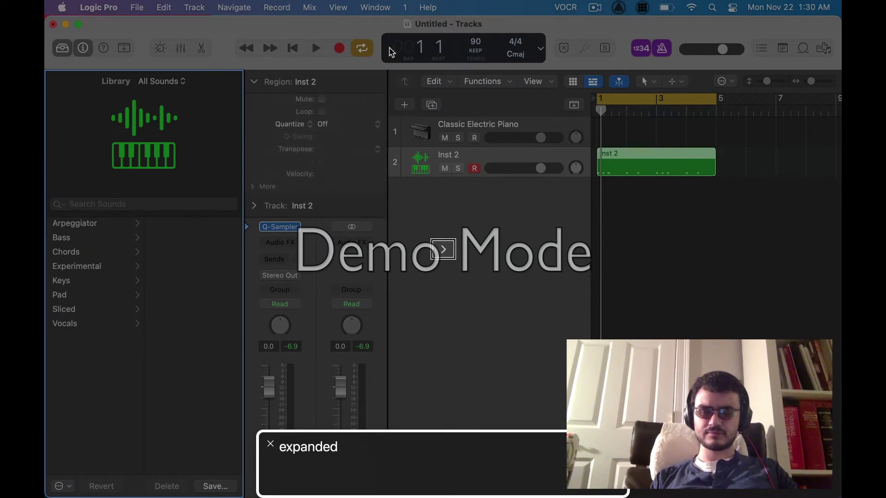
Step: Set the Inst 2 region's Quantize value to 1/16 Note
key("ctrl+alt+Right")
key("ctrl+alt+Right")
key("ctrl+alt+shift+Down")
key("ctrl+alt+Down")
key("ctrl+alt+Down")
key("ctrl+alt+Right")
key("ctrl+alt+space")
key("Down")
key("Down")
key("Down")
key("Down")
key("Down")
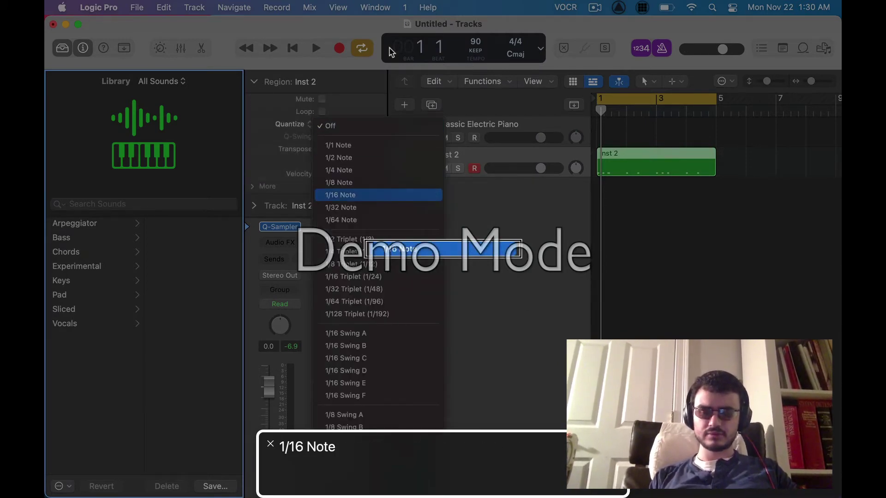
key("Return")
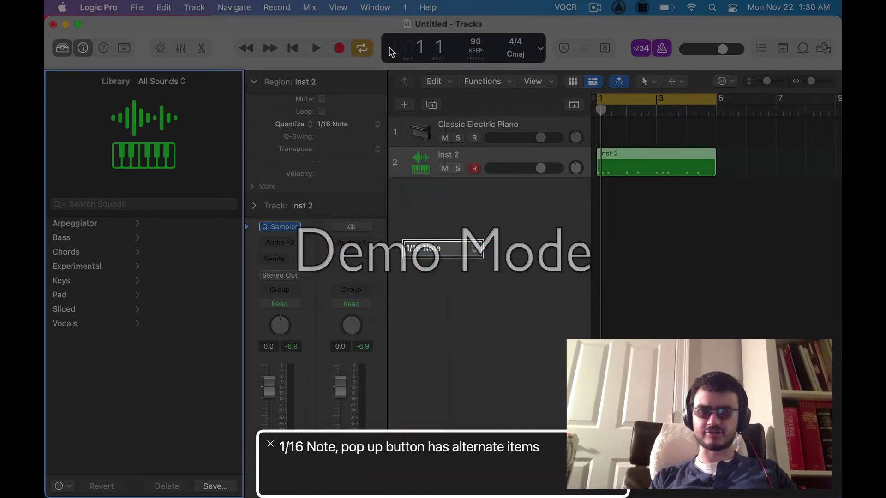
Step: Create one new software instrument track with Quick Sampler and move from the Library to the Inspector
key("super+alt+n")
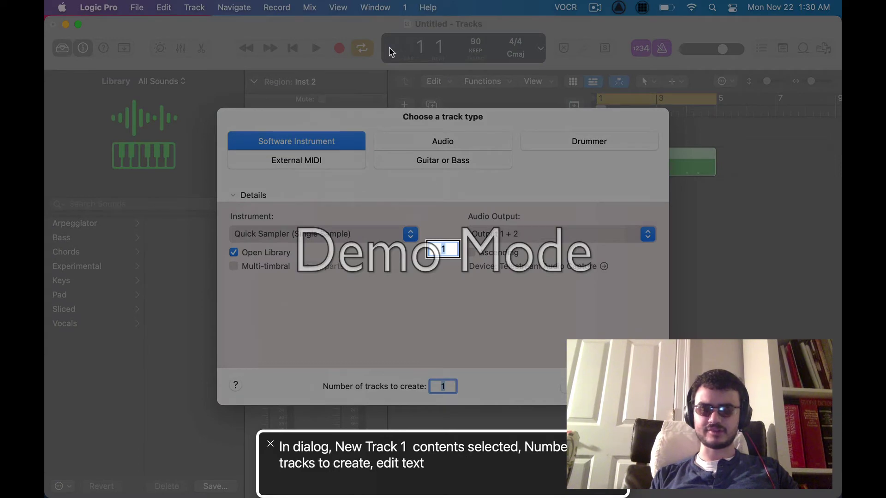
key("Return")
key("ctrl+alt+shift+Up")
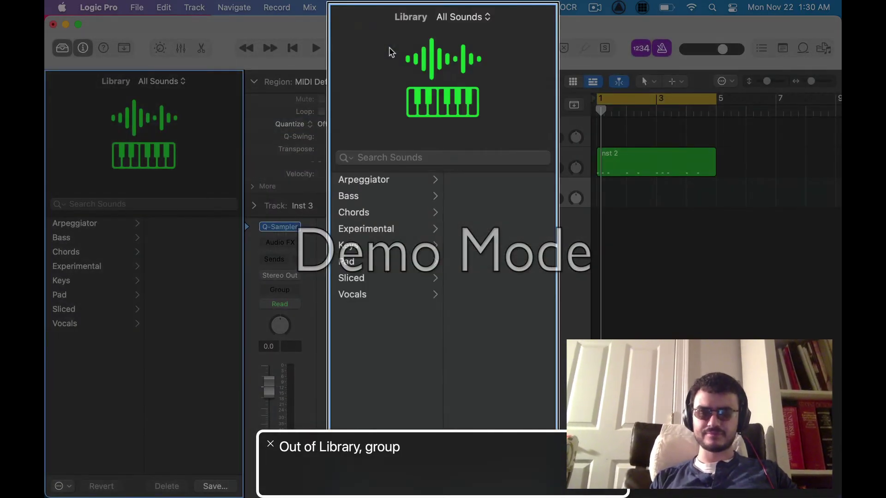
key("ctrl+alt+Right")
key("ctrl+alt+shift+Up")
key("ctrl+alt+shift+Up")
key("ctrl+alt+Right")
key("ctrl+alt+Left")
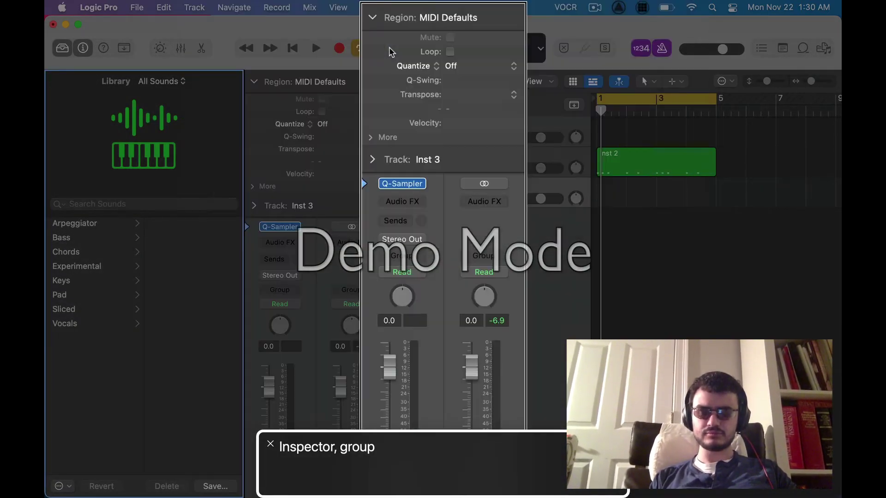
Step: Open the Quick Sampler plug-in window from the Inst 3 channel strip
key("ctrl+alt+shift+Down")
key("ctrl+alt+shift+Down")
key("ctrl+alt+shift+Down")
key("ctrl+alt+Right")
key("ctrl+alt+Right")
key("ctrl+alt+Right")
key("ctrl+alt+Right")
key("ctrl+alt+Left")
key("ctrl+alt+shift+Down")
key("ctrl+alt+Right")
key("ctrl+alt+space")
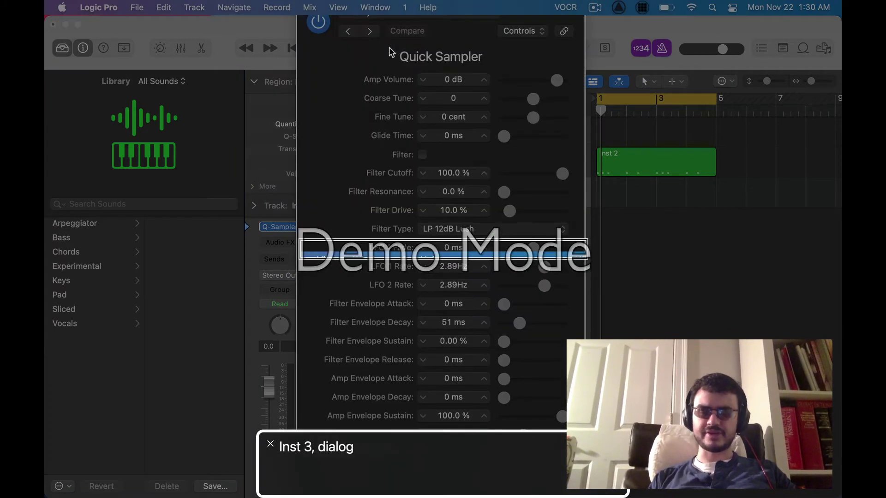
Step: Switch the Inst 3 Quick Sampler window from Controls to Editor view and exit VOCR navigation
key("ctrl+alt+Right")
key("ctrl+alt+Right")
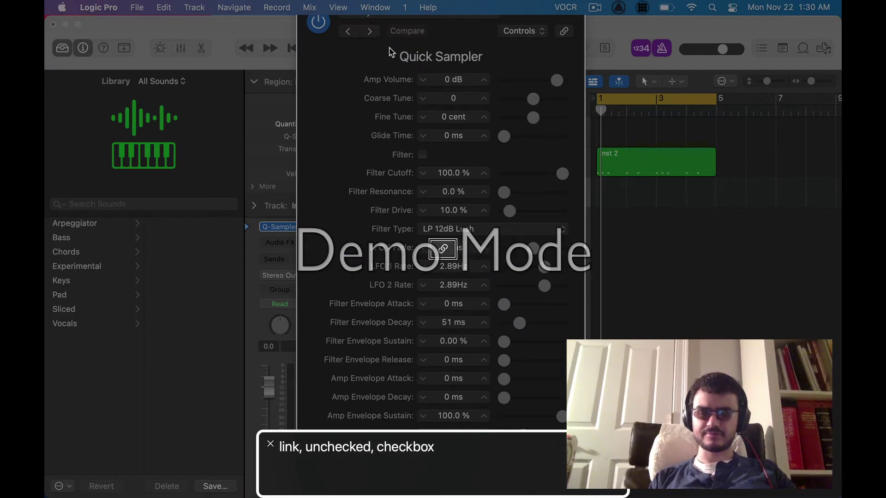
key("ctrl+alt+space")
key("Down")
key("ctrl+alt+space")
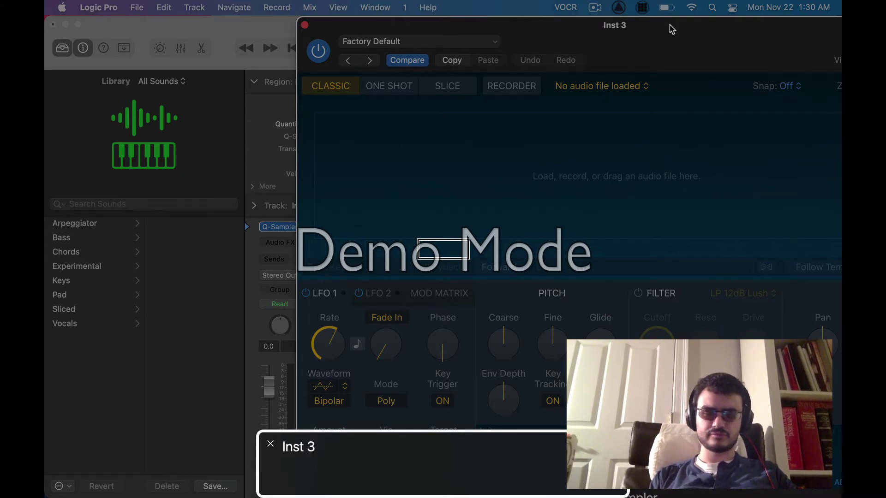
key("Escape")
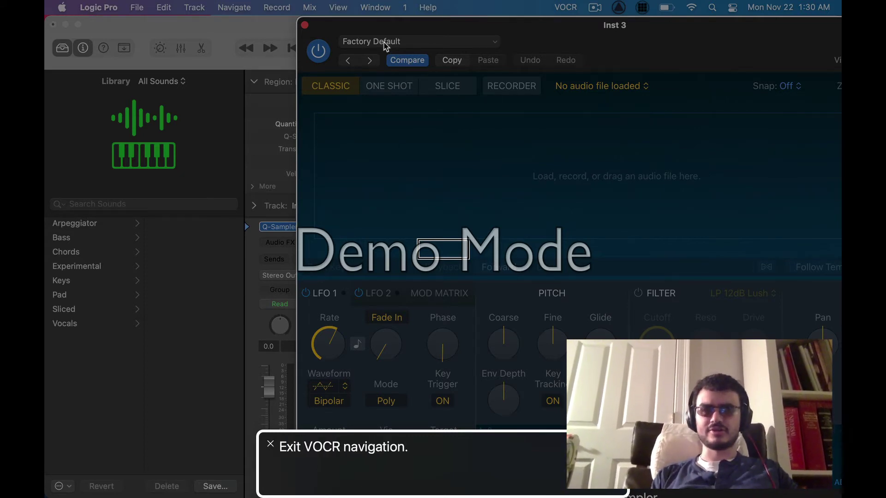
Step: Hide the header toolbar of the Inst 3 Quick Sampler window
key("ctrl+alt+Right")
key("ctrl+alt+Right")
key("ctrl+alt+space")
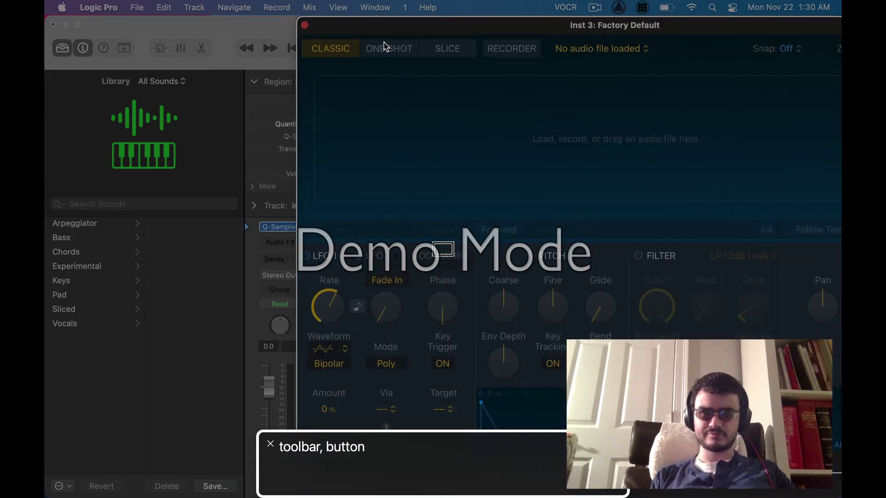
Step: Find Quick Sampler's audio file selector with VOCR and open the Load Audio File dialog
key("ctrl+super+Down")
key("ctrl+super+Down")
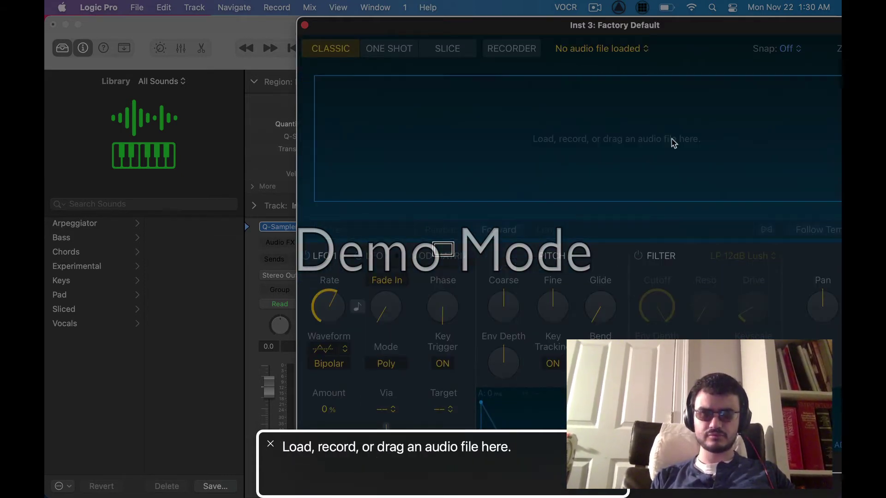
key("ctrl+super+Up")
key("ctrl+super+Right")
key("ctrl+super+Right")
key("ctrl+super+Right")
key("ctrl+super+Right")
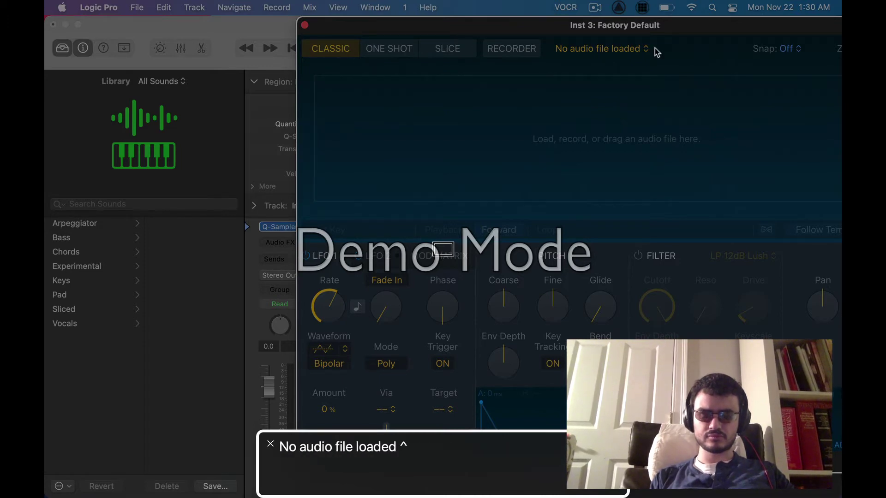
key("ctrl+alt+shift+space")
key("Down")
key("Down")
key("Down")
key("Down")
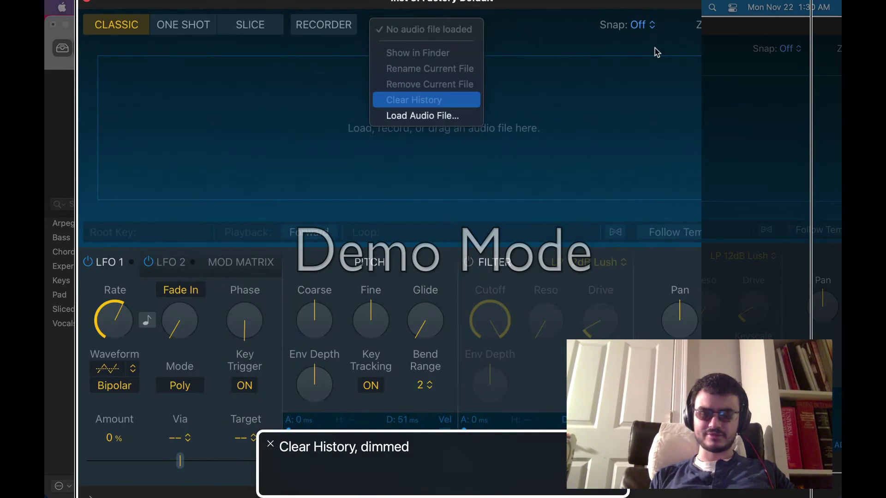
key("Down")
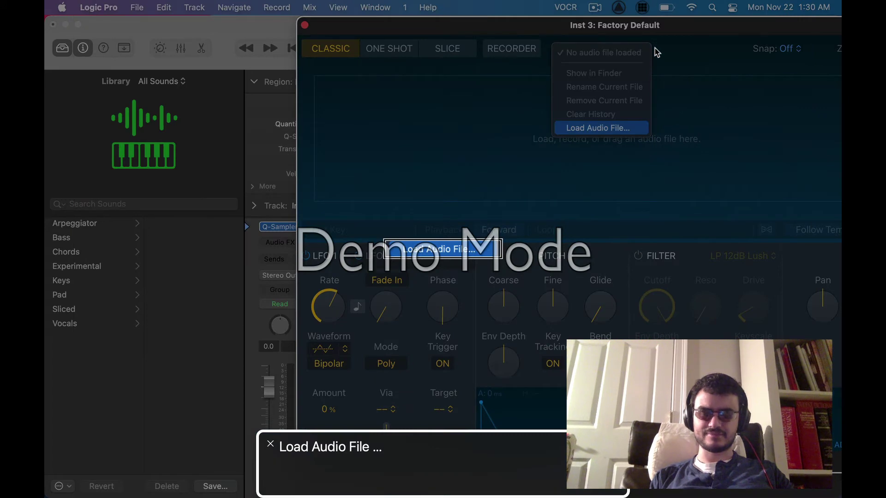
key("Return")
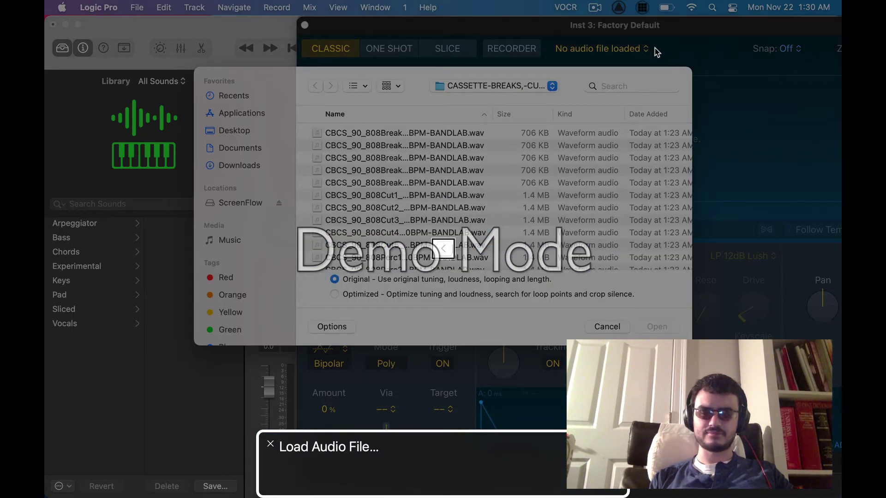
Step: Enter the Cassette Breaks file list and preview the 808Break loops with Quick Look, starting from CBCS_90_808Break1_1bar-90BPM-BANDLAB.wav
key("ctrl+alt+Right")
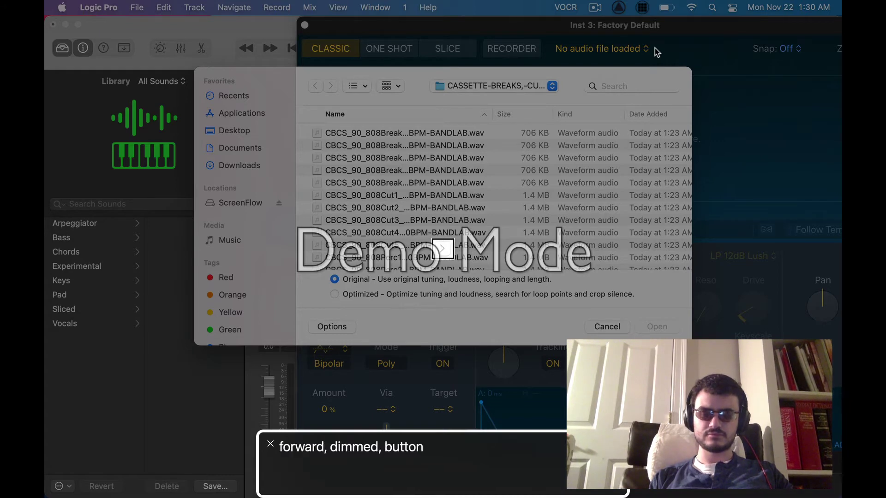
key("ctrl+alt+Right")
key("ctrl+alt+Right")
key("ctrl+alt+Right")
key("ctrl+alt+Right")
key("ctrl+alt+Right")
key("ctrl+alt+shift+Down")
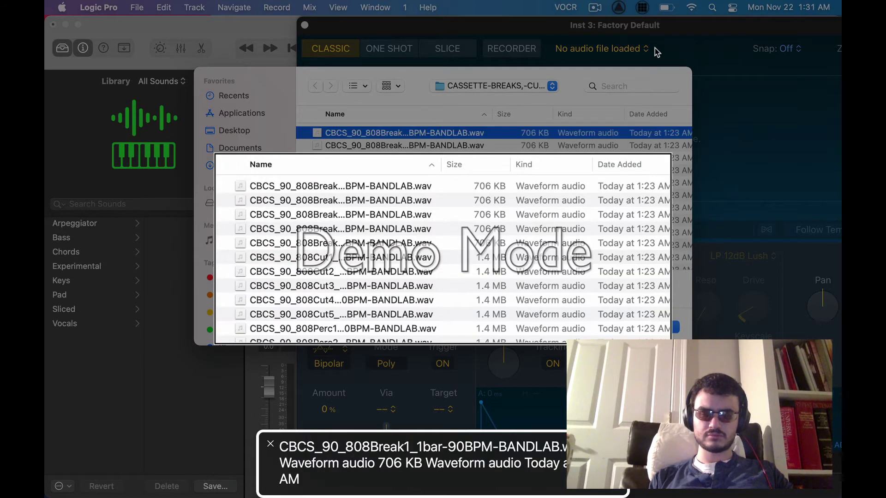
key("space")
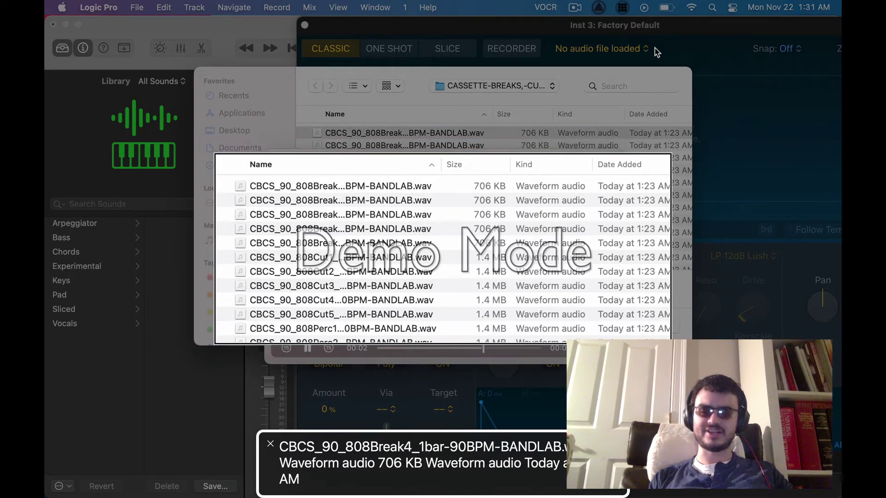
key("space")
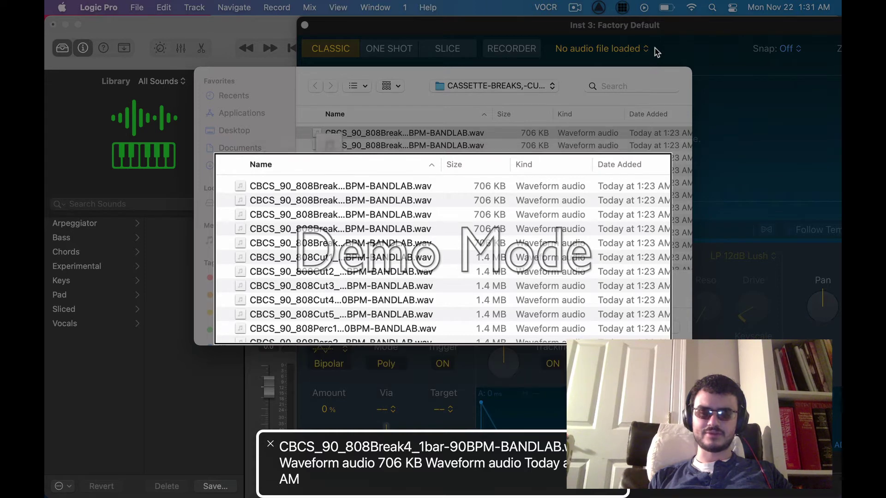
key("ctrl+alt+shift+Down")
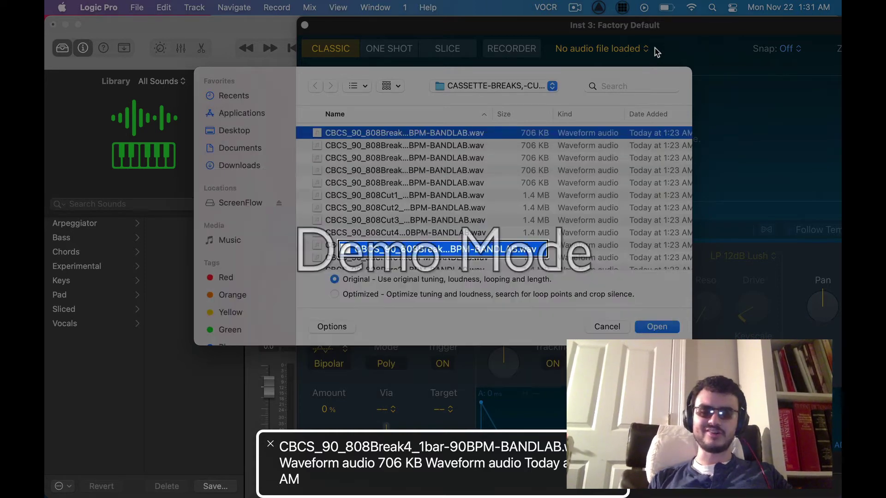
Step: Preview the Cassette Breaks samples with Quick Look from CBCS_808Snare-BANDLAB.wav at the list's end back up through the Scratch loops
key("ctrl+alt+End")
key("ctrl+alt+Left")
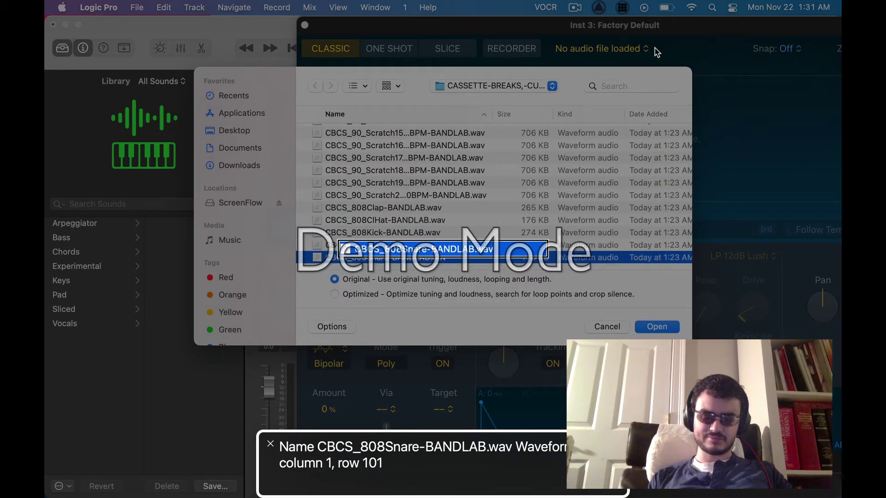
key("ctrl+alt+shift+Up")
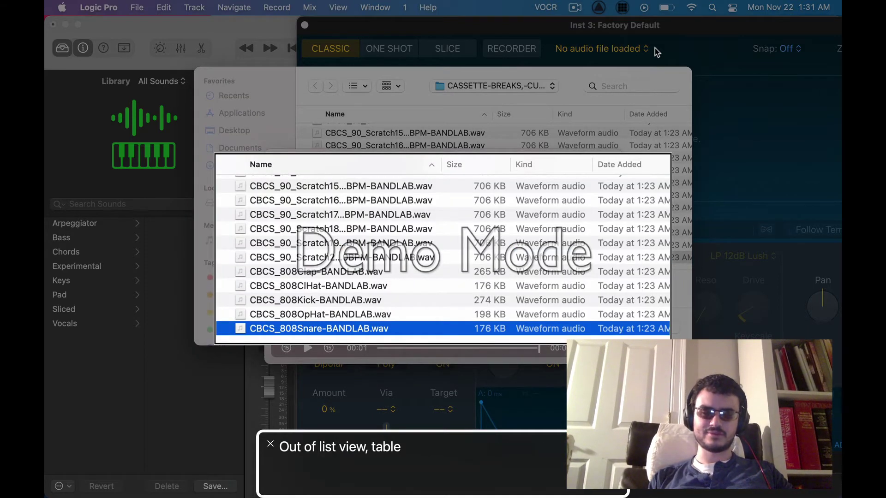
key("Up")
key("Up")
key("Up")
key("Up")
key("Up")
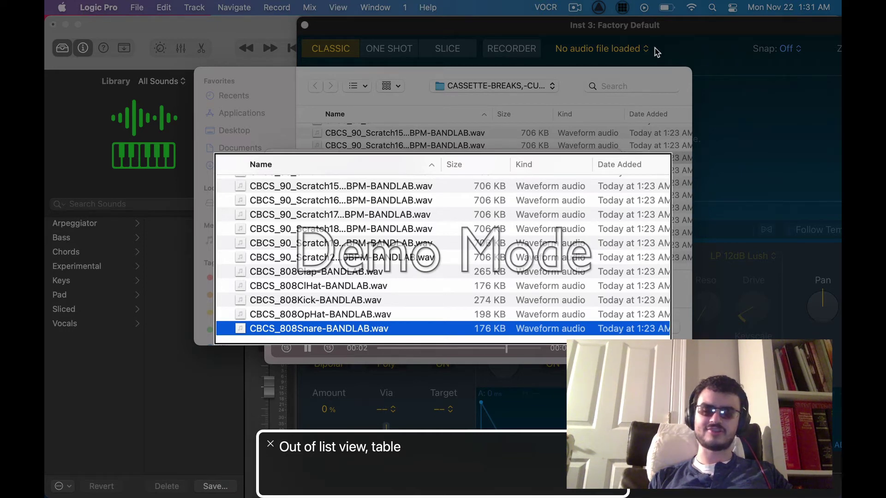
key("Up")
key("Up")
key("Up")
key("Up")
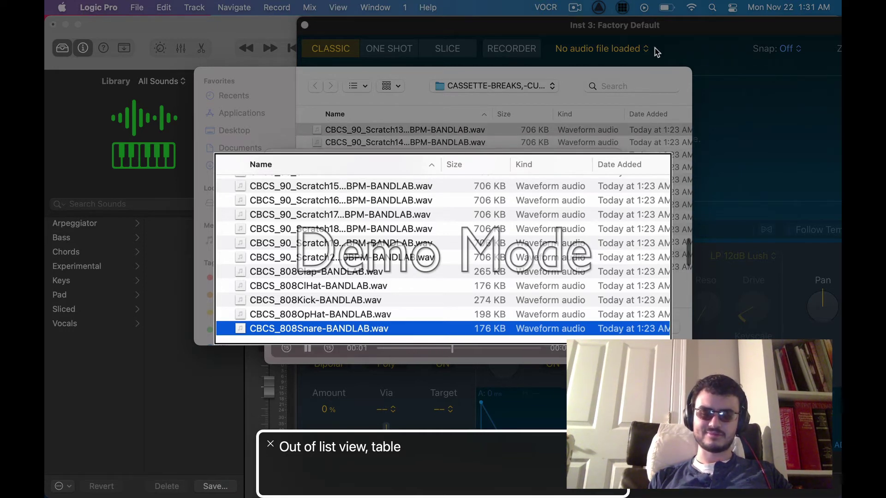
key("Up")
key("Up")
key("Up")
key("Up")
key("Up")
key("Up")
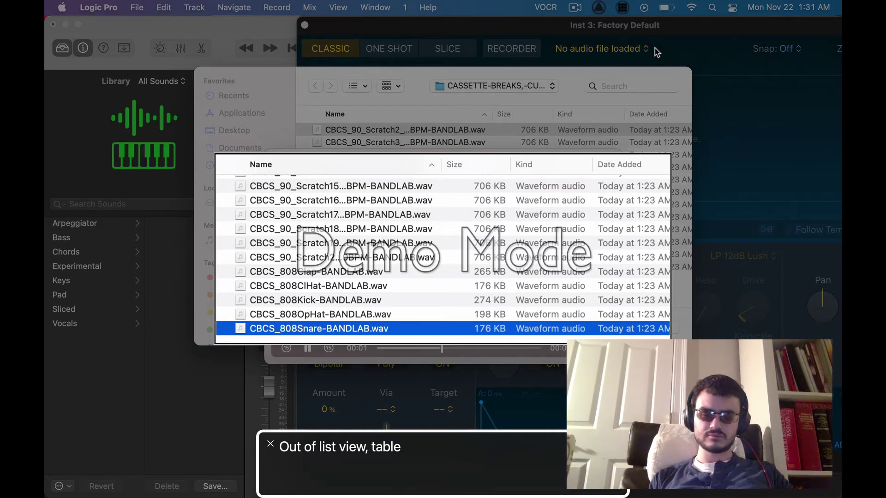
Step: Close the Quick Look preview and load CBCS_808Snare-BANDLAB.wav into the Inst 3 Quick Sampler with the Original option
key("space")
key("Down")
key("Down")
key("Down")
key("Down")
key("Down")
key("Down")
key("Down")
key("Down")
key("Down")
key("Down")
key("Down")
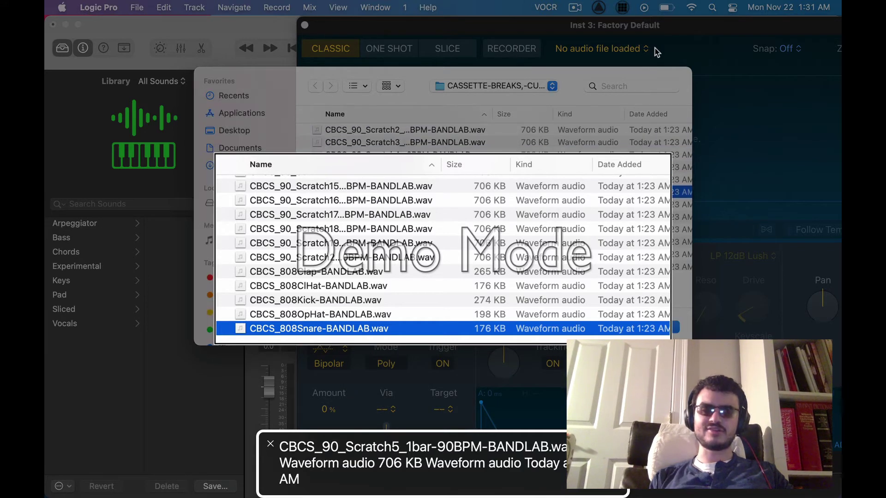
key("Down")
key("Down")
key("Down")
key("Down")
key("Down")
key("Down")
key("Down")
key("Down")
key("Down")
key("Down")
key("Down")
key("Down")
key("Down")
key("Down")
key("Down")
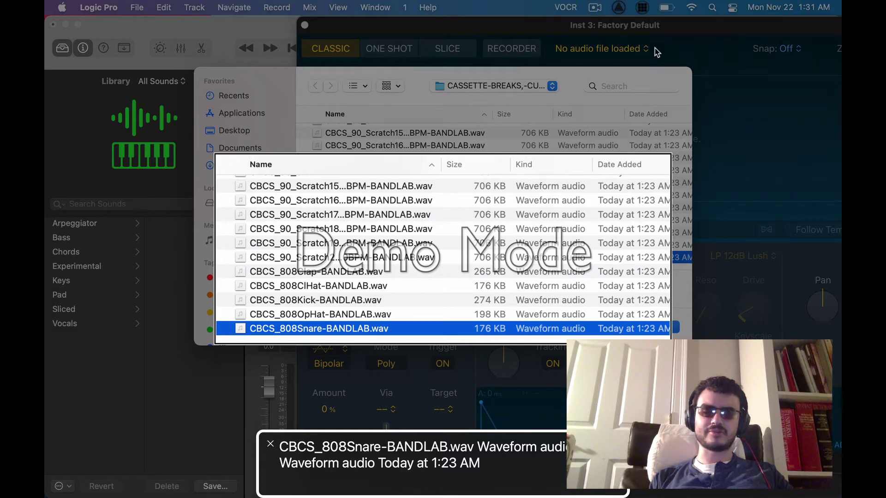
key("Tab")
key("Tab")
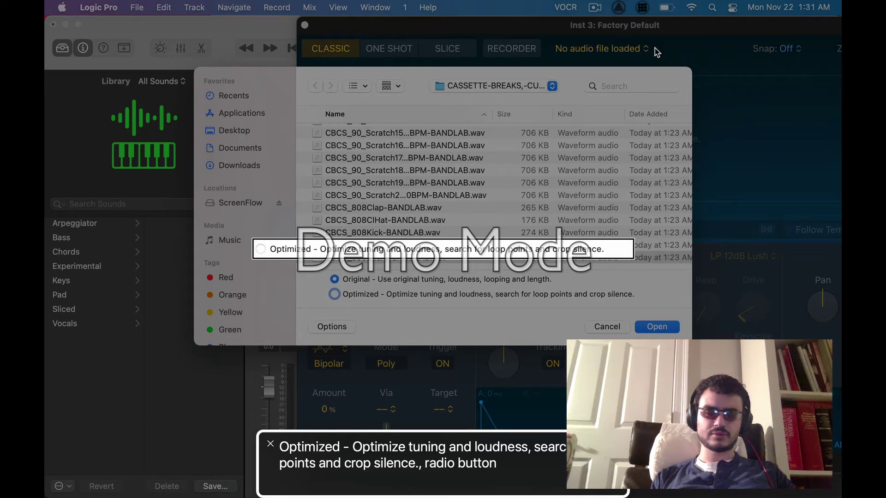
key("ctrl+alt+Left")
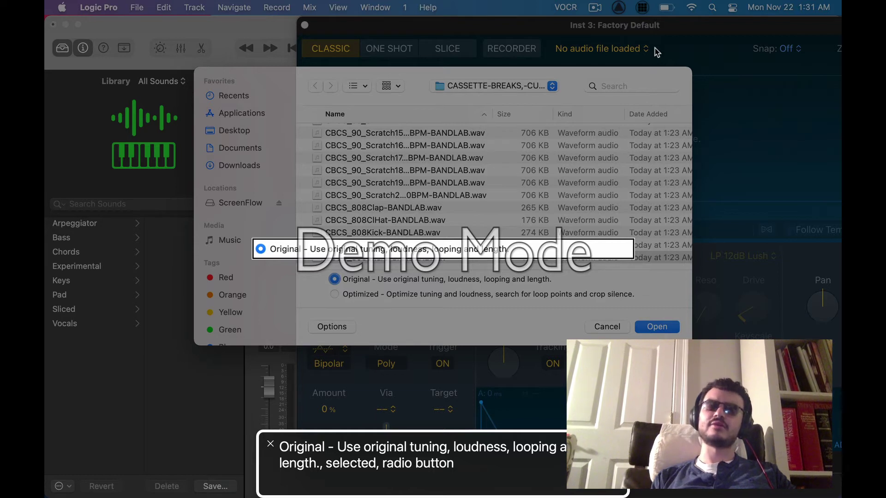
key("ctrl+alt+End")
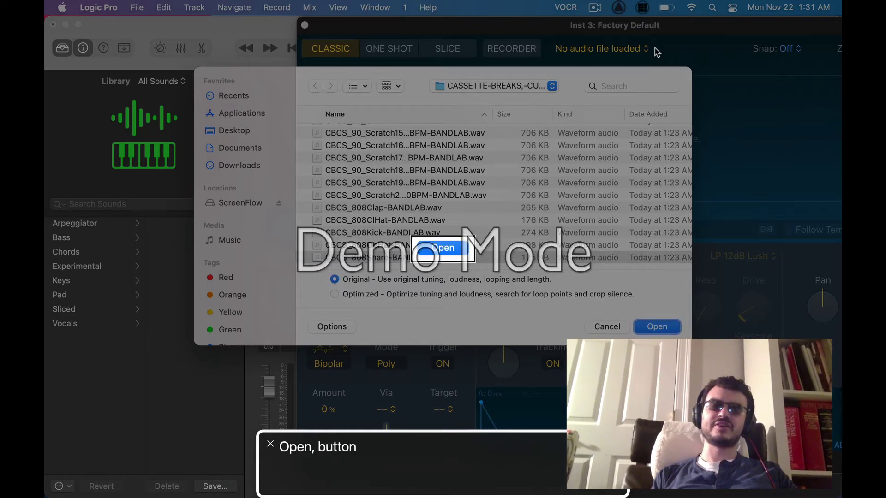
key("ctrl+alt+space")
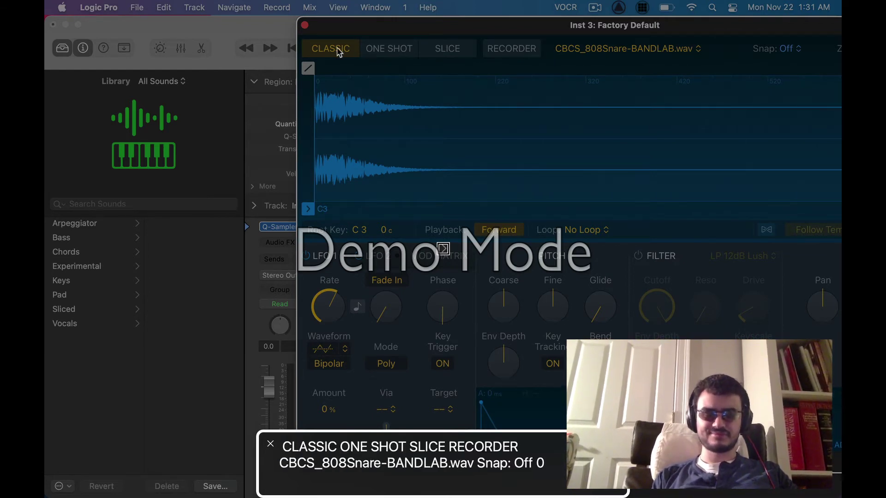
Step: Set the Inst 3 Quick Sampler to One Shot mode and open Musical Typing
left_click(391, 51)
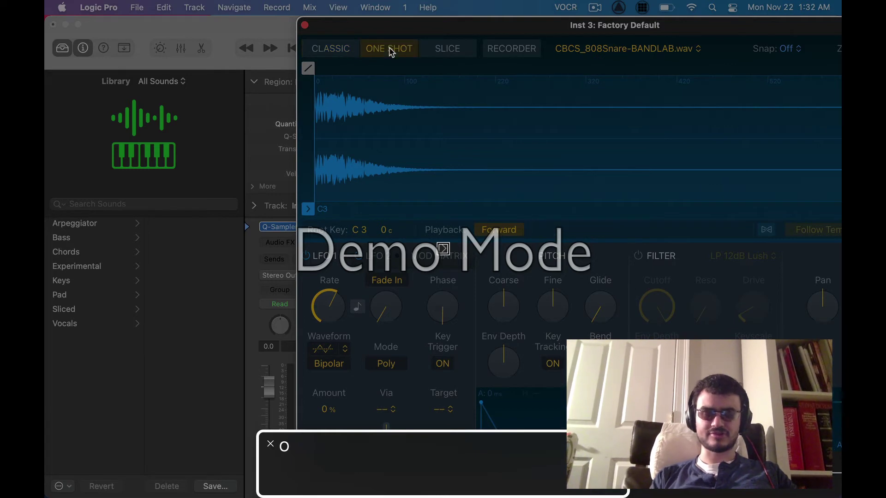
key("k")
key("super+k")
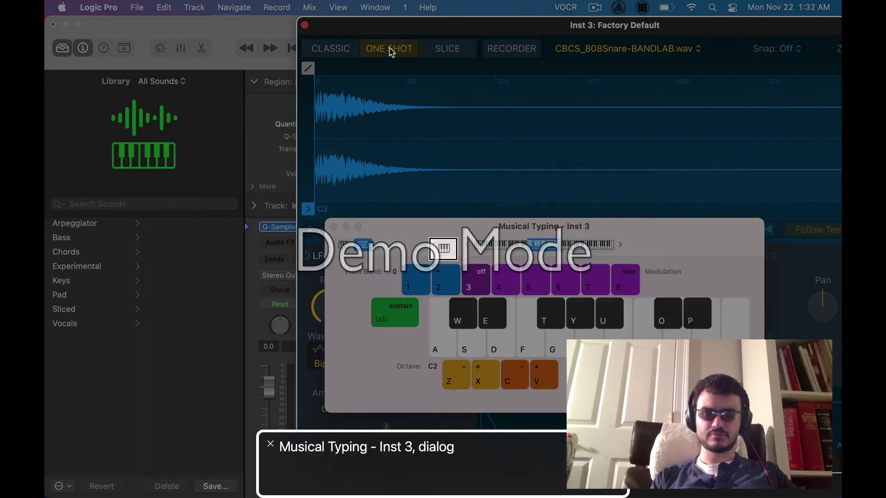
Step: Record a snare part on Inst 3 from the start of bar 1 with Musical Typing, playing one repeated note, and close Musical Typing
key("Return")
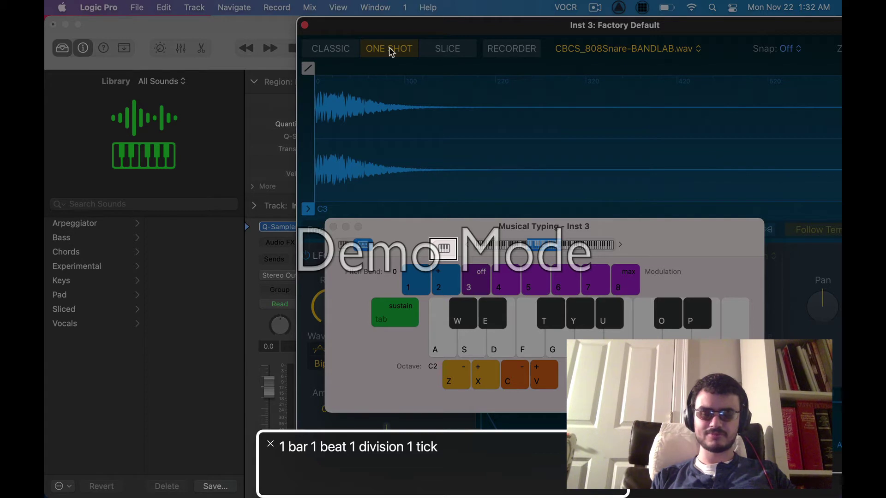
key("k")
key("k")
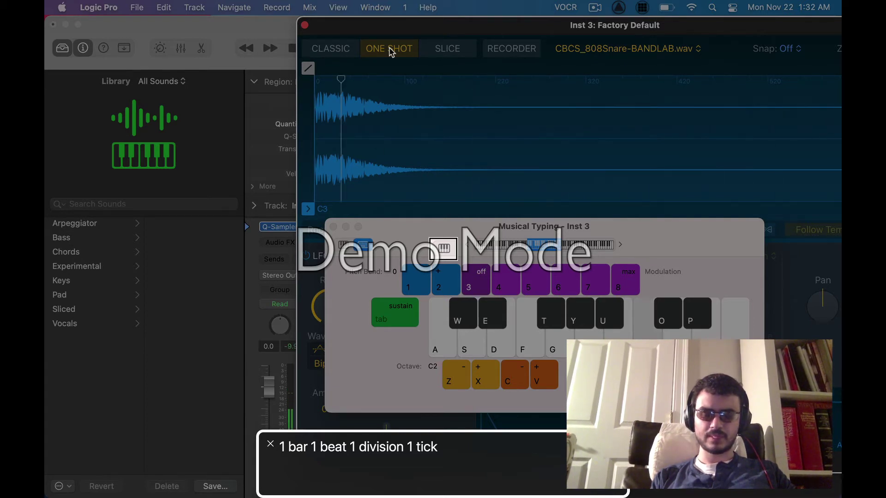
key("k")
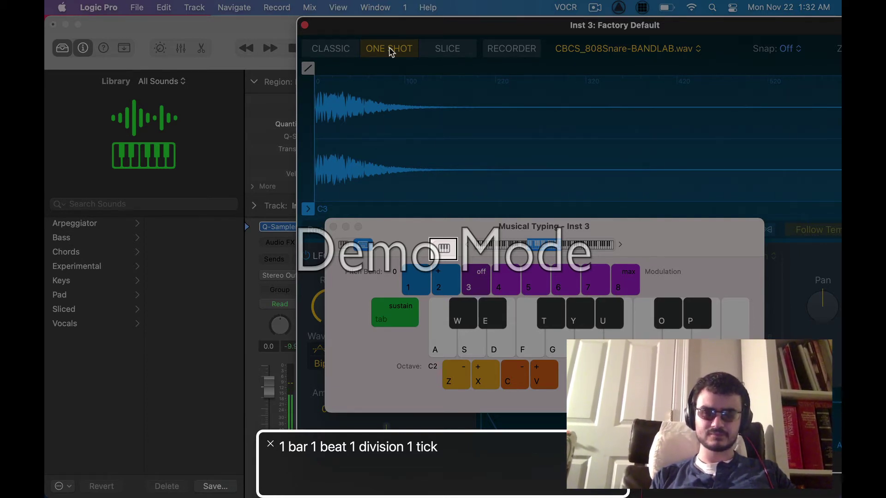
key("k")
key("k")
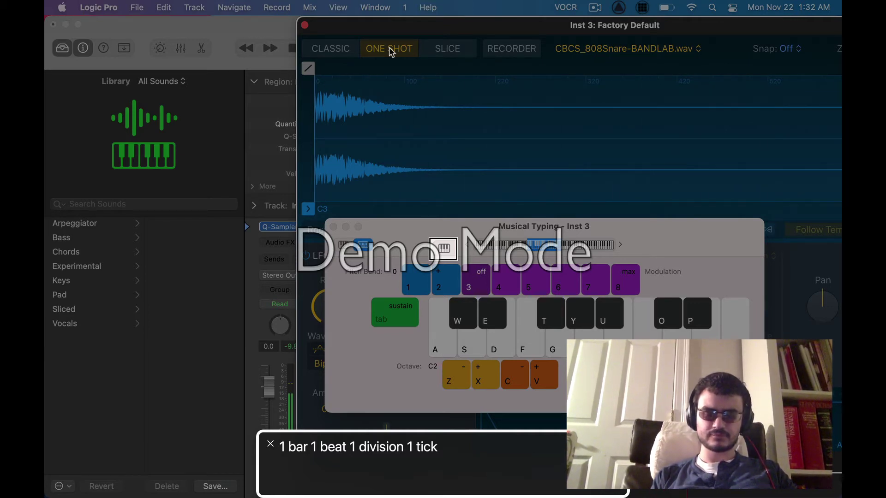
key("k")
key("k")
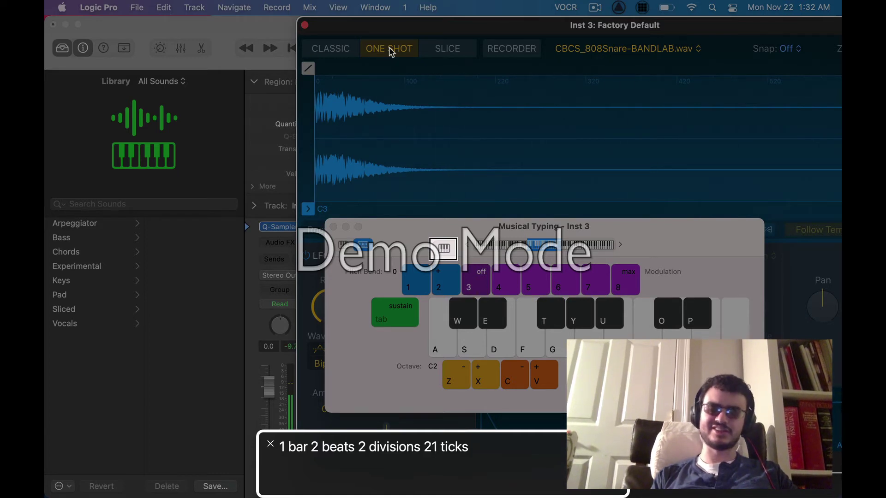
key("super+k")
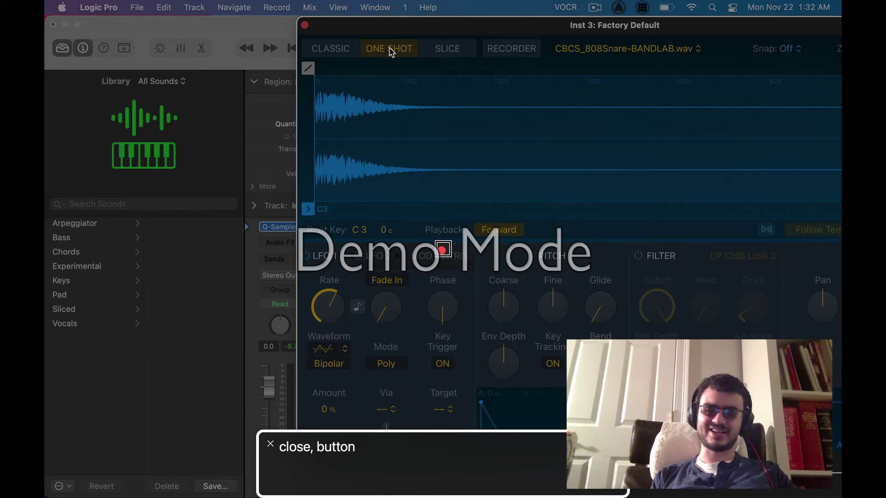
Step: Close the Inst 3 Quick Sampler window and set the Inst 3 region's Quantize to 1/16 Note
key("ctrl+alt+space")
key("ctrl+alt+shift+Up")
key("ctrl+alt+Right")
key("ctrl+alt+Left")
key("ctrl+alt+shift+Down")
key("ctrl+alt+Right")
key("ctrl+alt+Right")
key("ctrl+alt+shift+Down")
key("ctrl+alt+Right")
key("ctrl+alt+Right")
key("ctrl+alt+Left")
key("ctrl+alt+Left")
key("ctrl+alt+space")
key("Down")
key("Down")
key("Down")
key("Down")
key("Down")
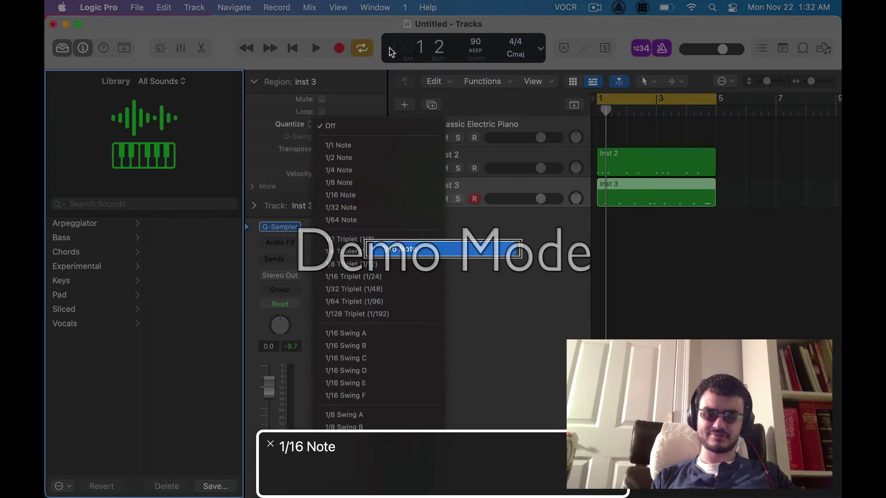
key("ctrl+alt+space")
Step: Play the kick and snare loop from bar 1, turn the metronome off and stop playback
key("Return")
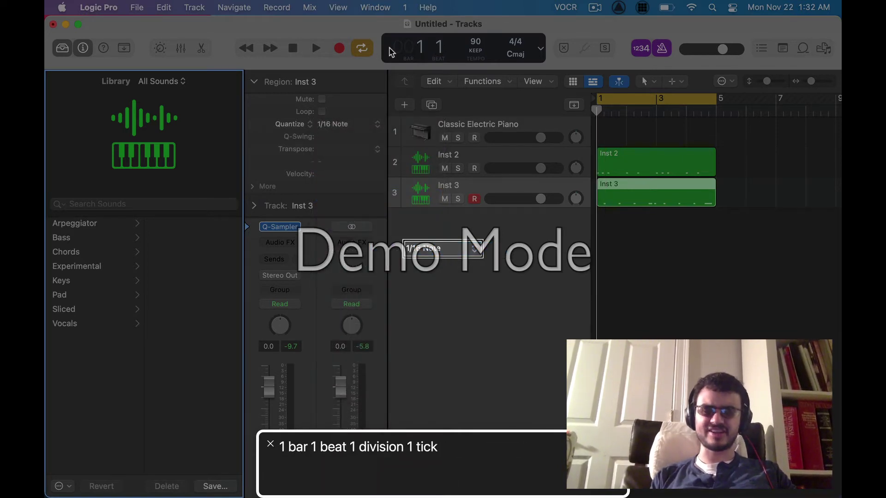
key("space")
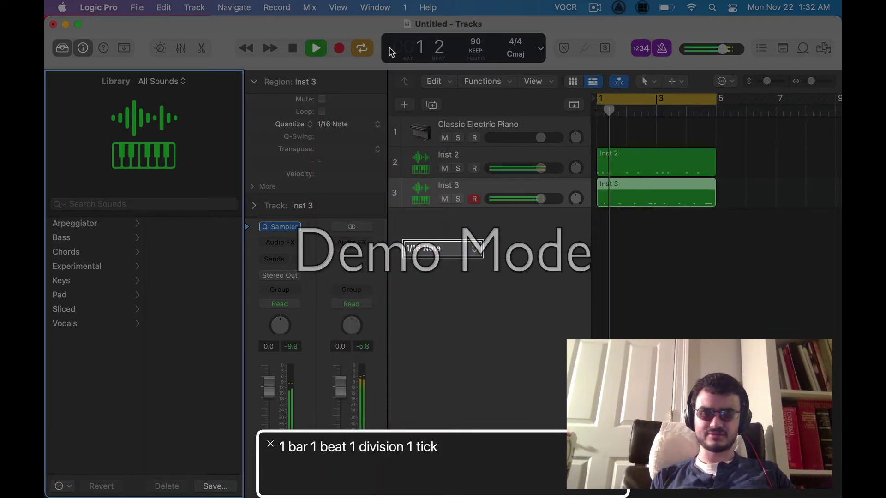
key("k")
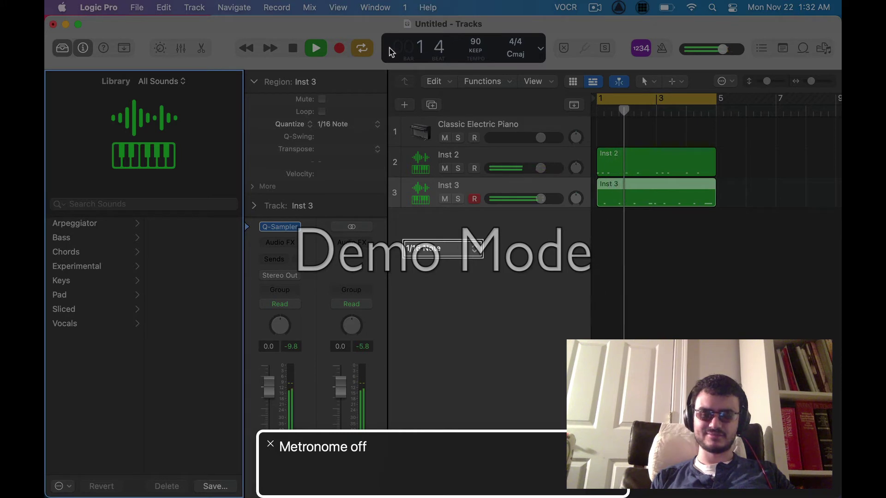
key("space")
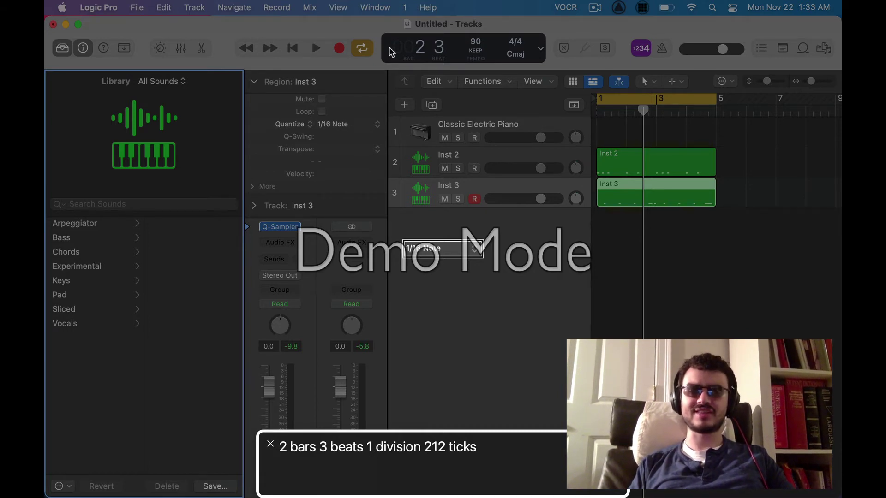
Step: Create one software instrument track with Quick Sampler (Single Sample) and open the Quick Sampler window from the Inst 4 channel strip
key("alt+super+n")
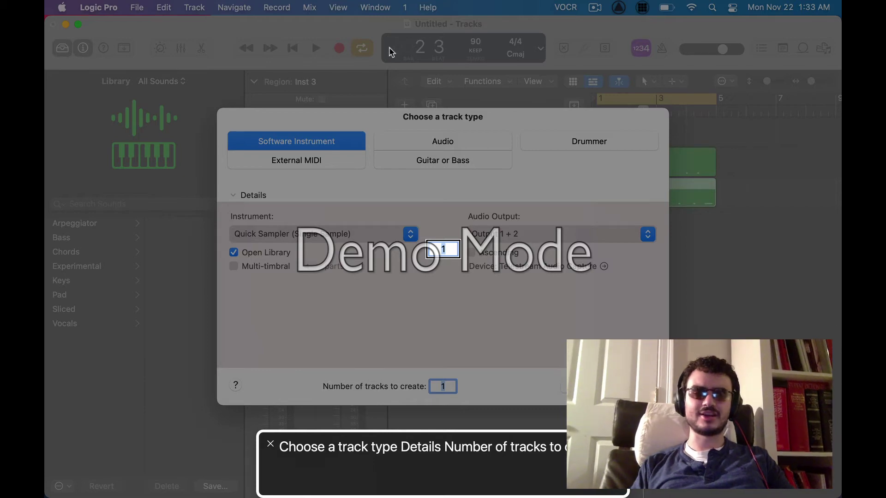
key("Return")
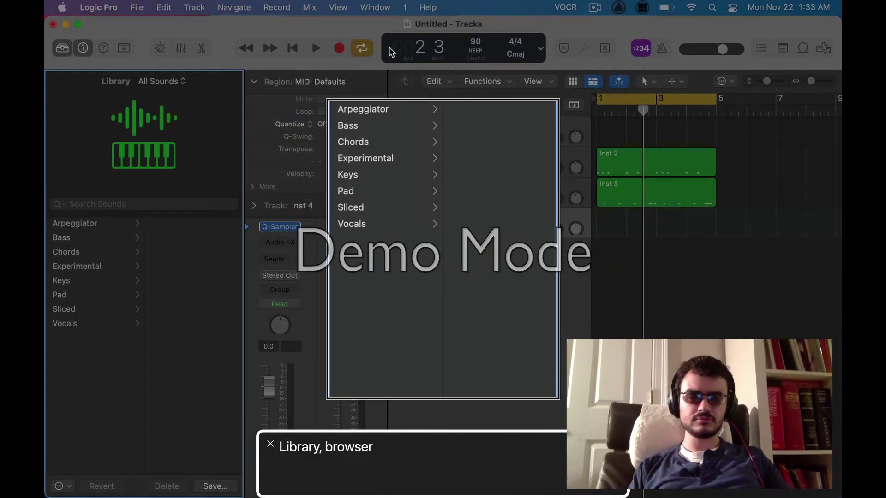
key("ctrl+alt+shift+Up")
key("ctrl+alt+Right")
key("ctrl+alt+shift+Up")
key("ctrl+alt+Right")
key("ctrl+alt+Left")
Step: Switch the Inst 4 Quick Sampler window from Controls to Editor view and hide its header toolbar
key("ctrl+alt+Left")
key("ctrl+alt+shift+Down")
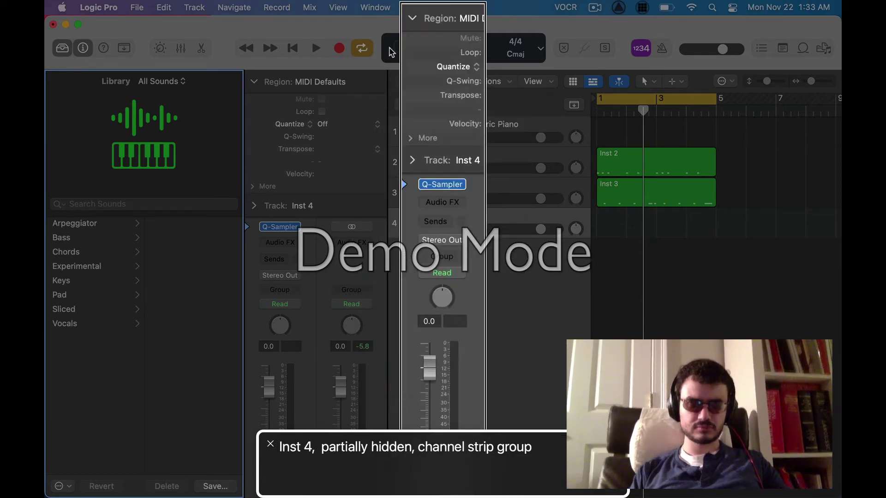
key("ctrl+alt+shift+Down")
key("ctrl+alt+Right")
key("ctrl+alt+Right")
key("ctrl+alt+shift+Down")
key("ctrl+alt+space")
key("ctrl+alt+Left")
key("ctrl+alt+Left")
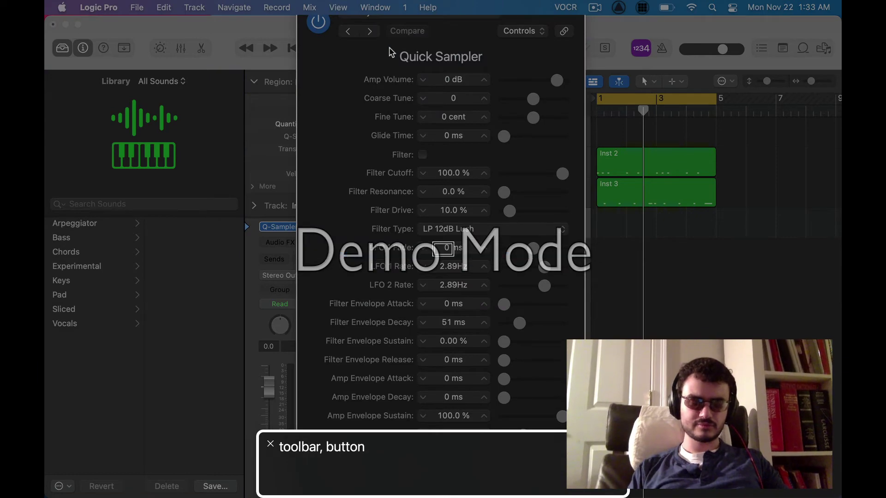
key("ctrl+alt+Left")
key("ctrl+alt+Left")
key("ctrl+alt+space")
key("Down")
key("Return")
key("ctrl+alt+space")
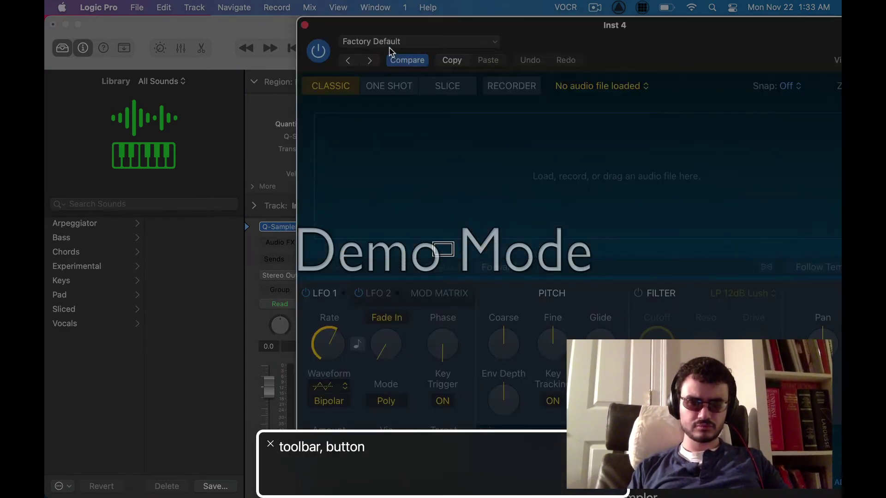
key("ctrl+alt+space")
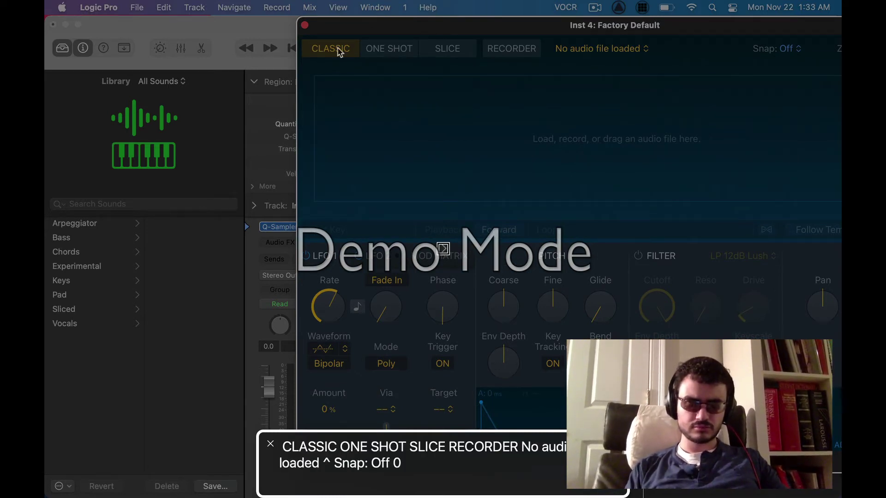
Step: Open the Load Audio File dialog from the audio file selector of the Inst 4 Quick Sampler
left_click(655, 48)
key("Down")
key("Down")
key("Down")
key("Down")
key("Down")
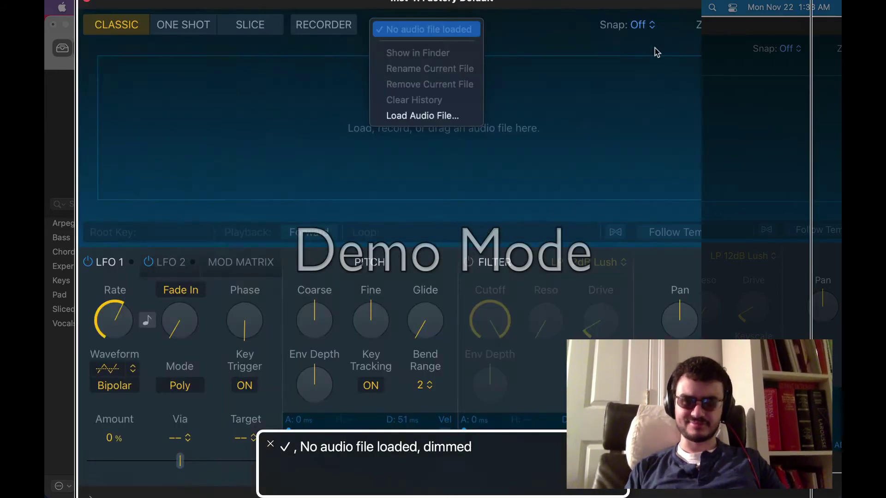
key("Down")
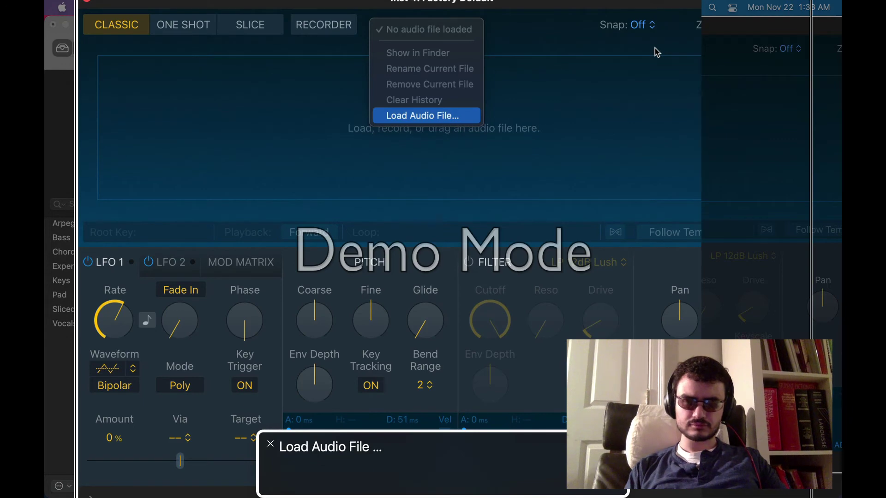
key("ctrl+alt+space")
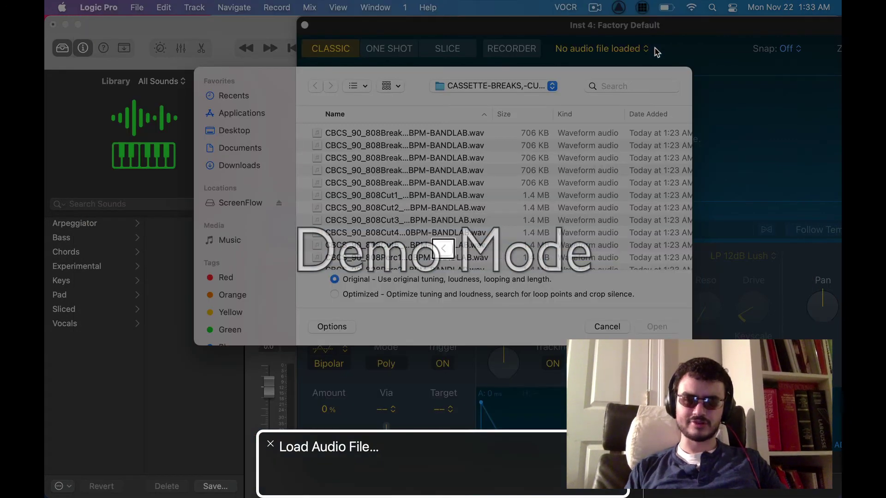
Step: Load CBCS_808ClHat-BANDLAB.wav from the Cassette Breaks folder into the Inst 4 Quick Sampler
key("ctrl+alt+shift+Down")
key("ctrl+alt+End")
key("ctrl+alt+Left")
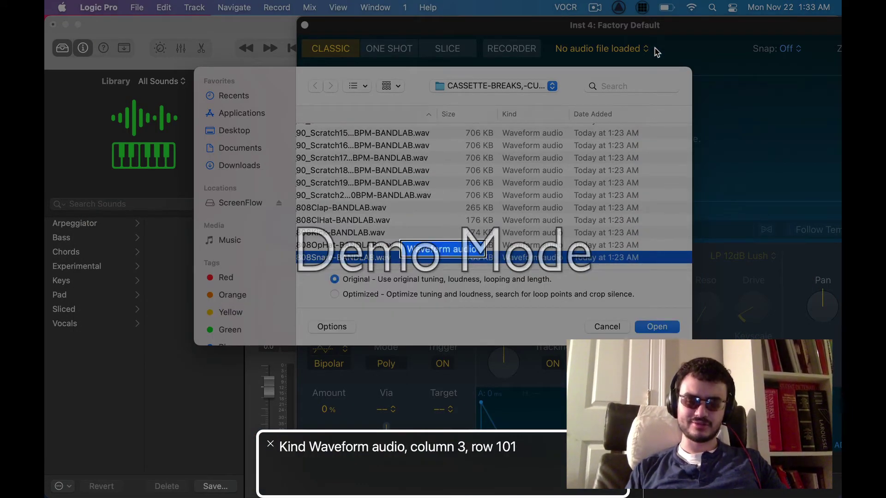
key("ctrl+alt+Left")
key("ctrl+alt+Left")
key("Up")
key("Up")
key("Up")
key("Up")
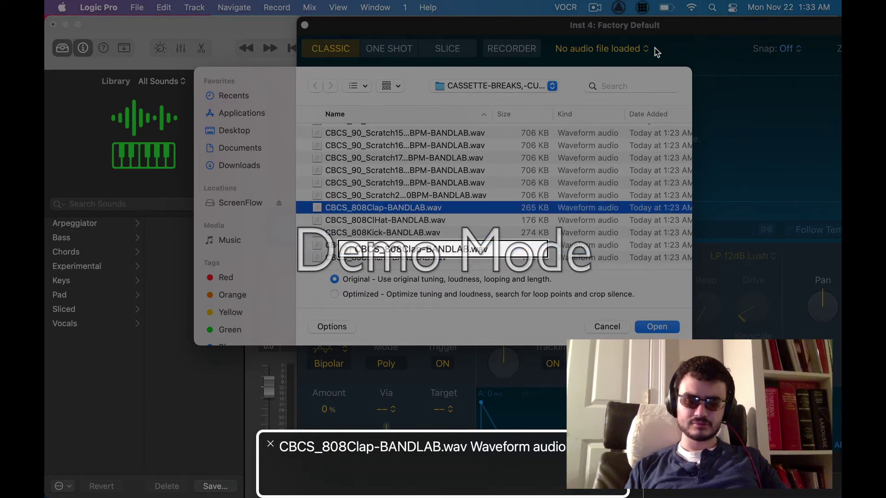
key("Down")
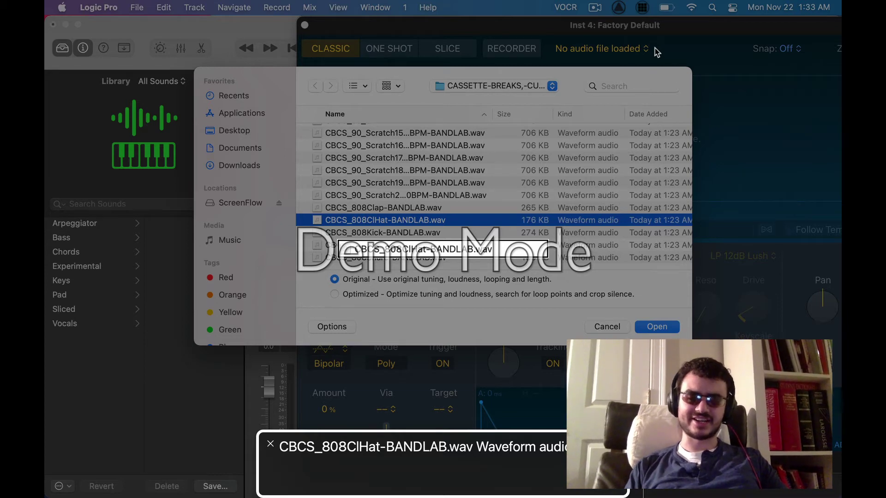
key("Return")
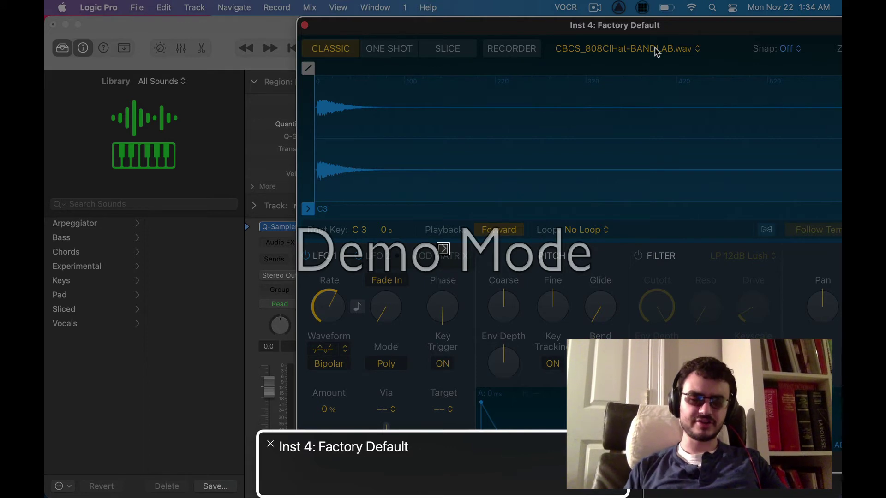
Step: Switch the Inst 4 Quick Sampler from Classic to One Shot mode using VOCR window recognition
key("ctrl+super+shift+w")
key("ctrl+super+Down")
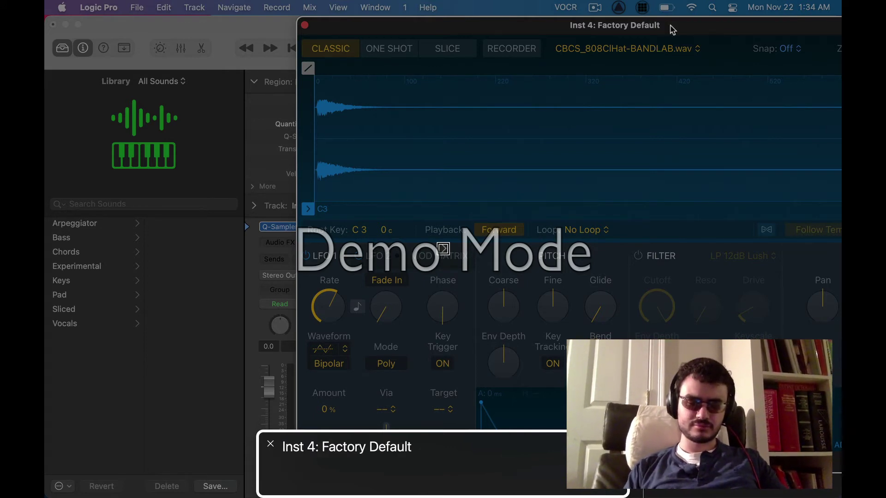
key("ctrl+super+Down")
key("ctrl+super+Right")
key("ctrl+alt+space")
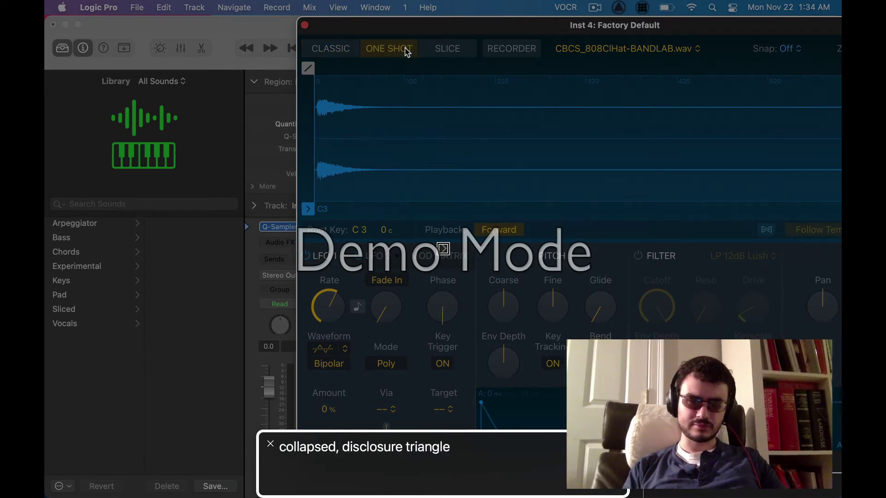
Step: Audition the closed hi-hat sample at several pitches with Musical Typing, and close the Musical Typing window
key("super+k")
key("a")
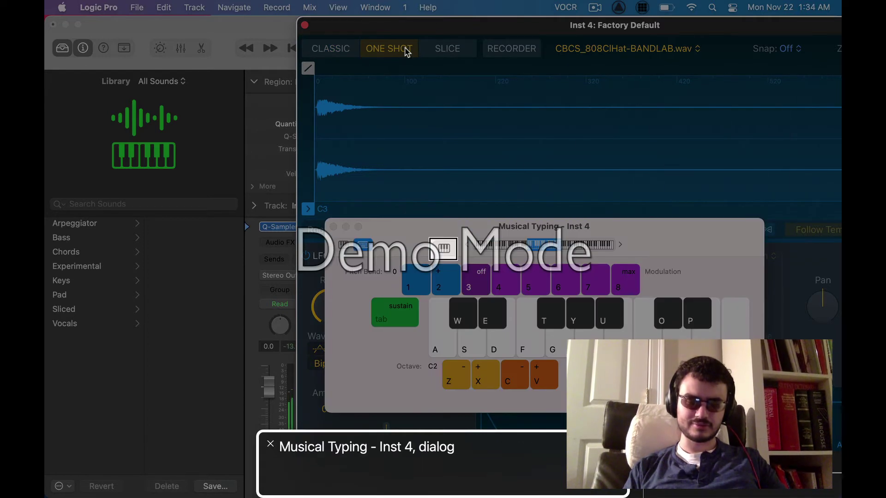
key("k")
key("k")
key("k")
key("k")
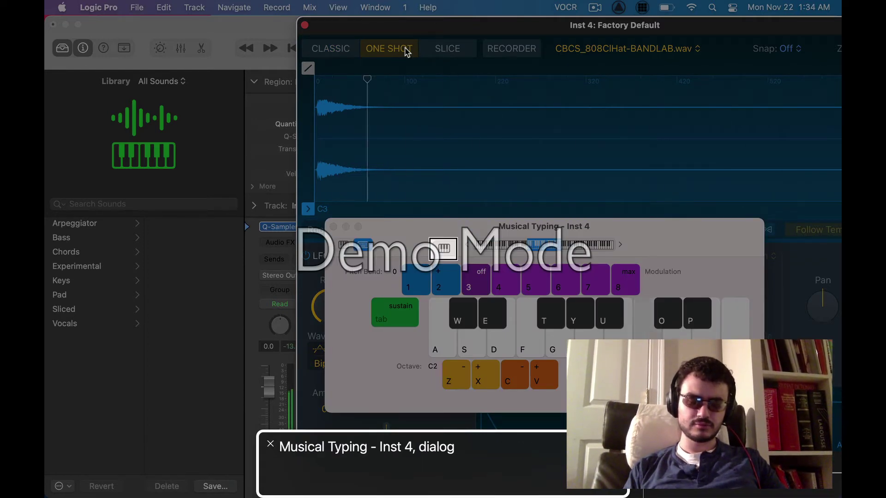
key("k")
key("g")
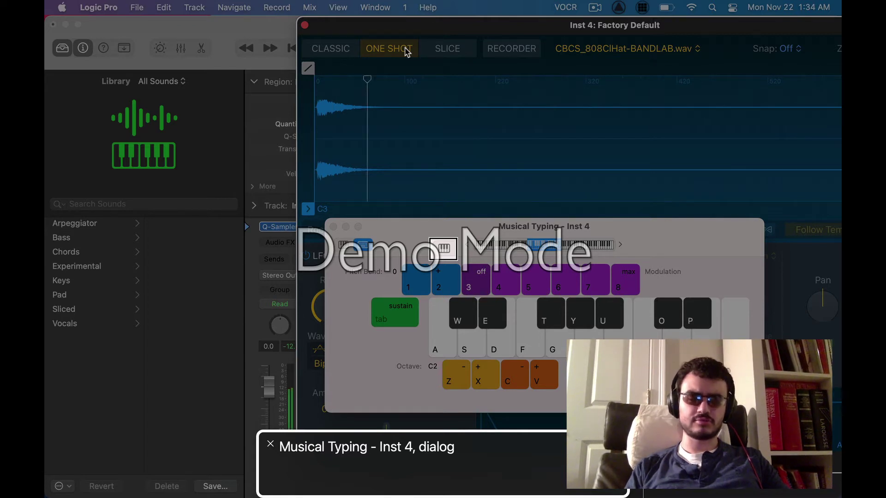
key("e")
key("s")
key("a")
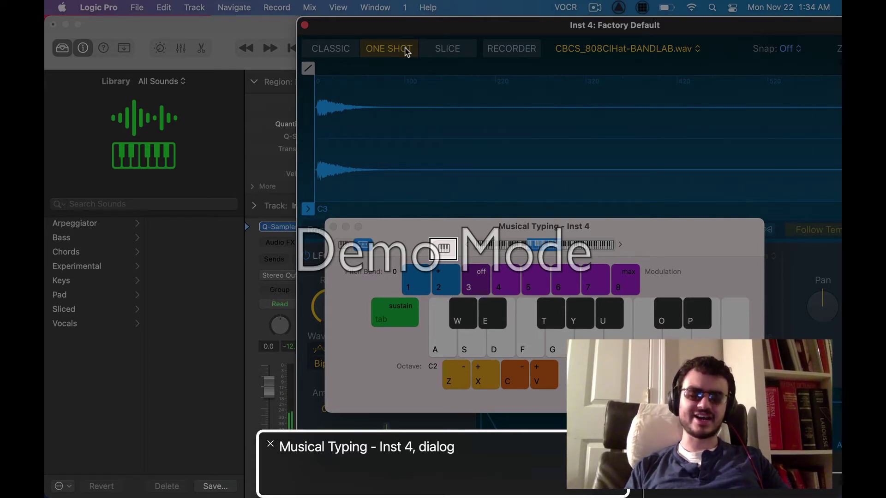
key("super+k")
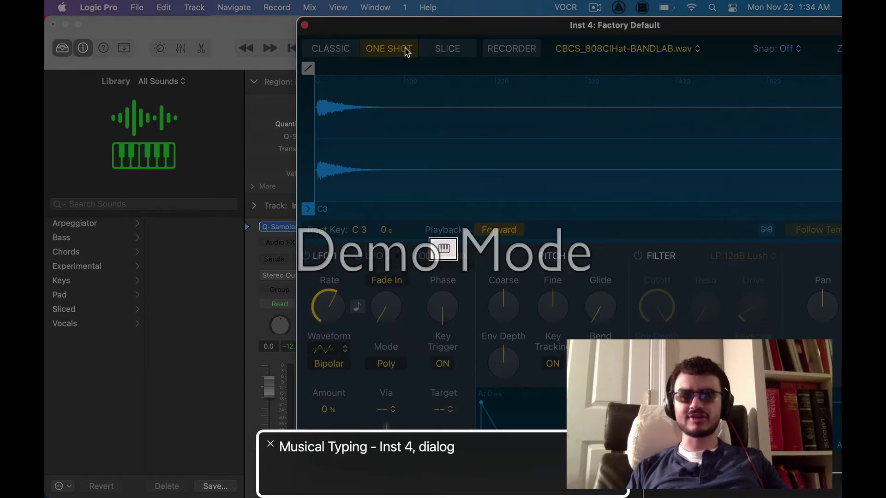
Step: Close the Inst 4 Quick Sampler window and move VoiceOver out of the Inspector group
key("ctrl+alt+Right")
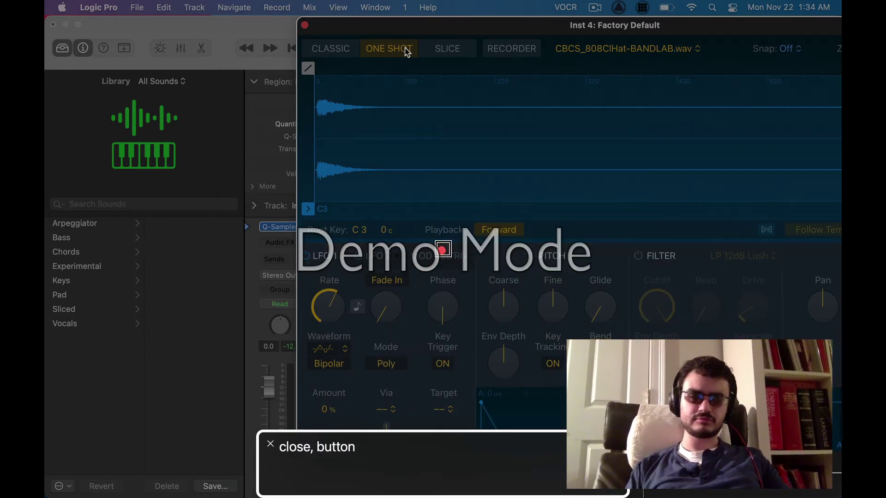
key("ctrl+alt+space")
key("ctrl+alt+shift+Up")
key("ctrl+alt+shift+Up")
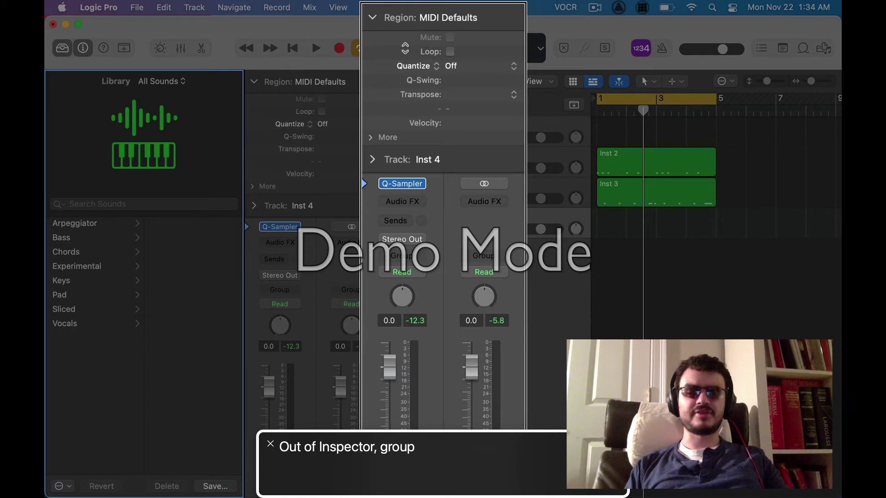
Step: Open the editor area for Inst 4 and switch it from Piano Roll to Step Sequencer
key("e")
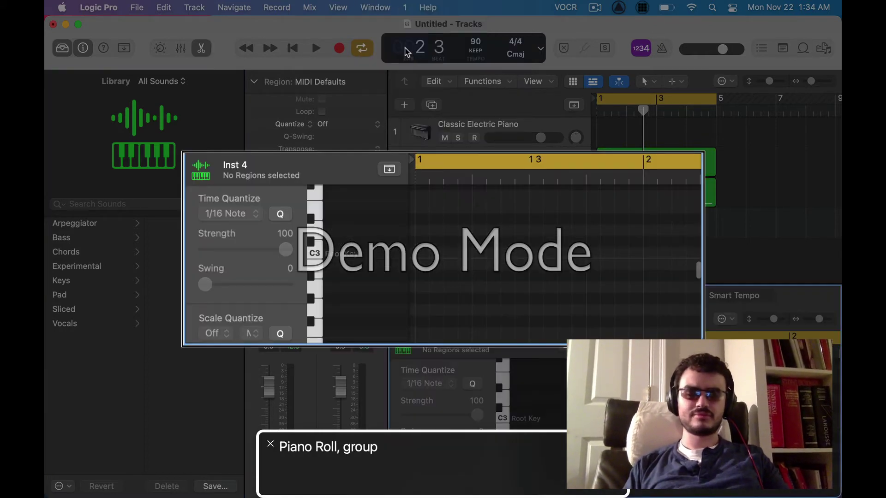
key("ctrl+alt+Left")
key("ctrl+alt+Left")
key("ctrl+alt+Left")
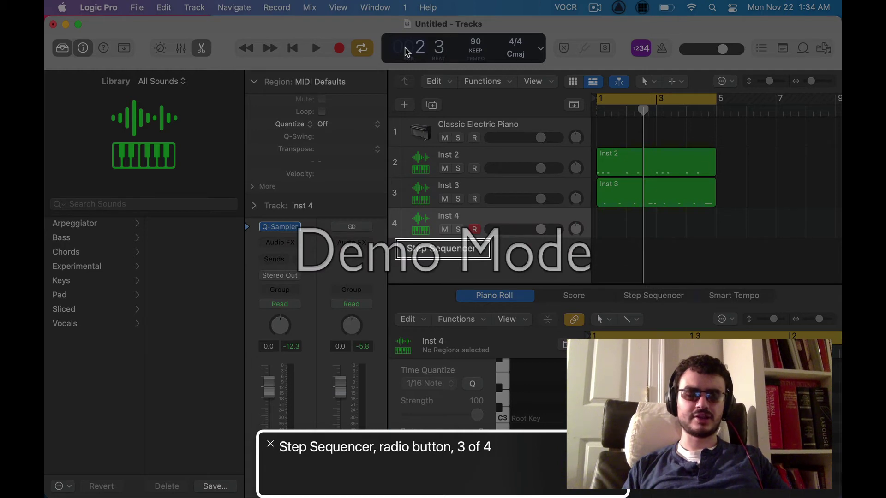
key("ctrl+alt+space")
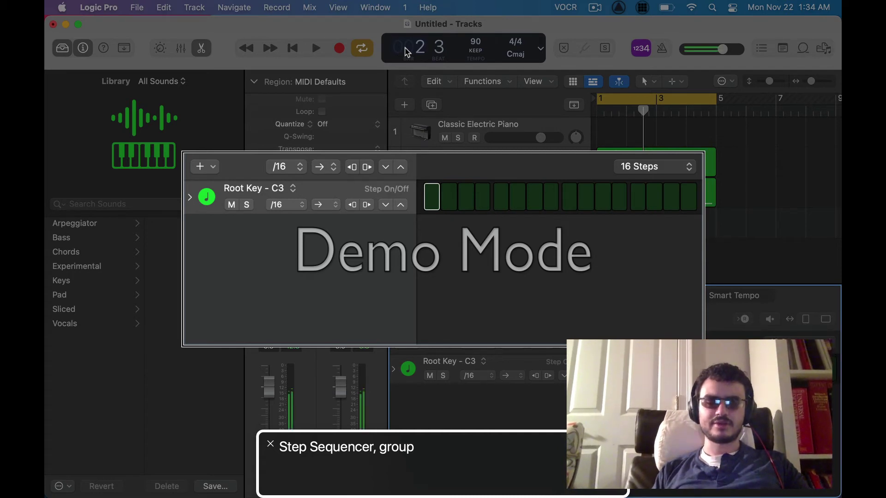
Step: Show the Local Inspector in the Step Sequencer
key("Left")
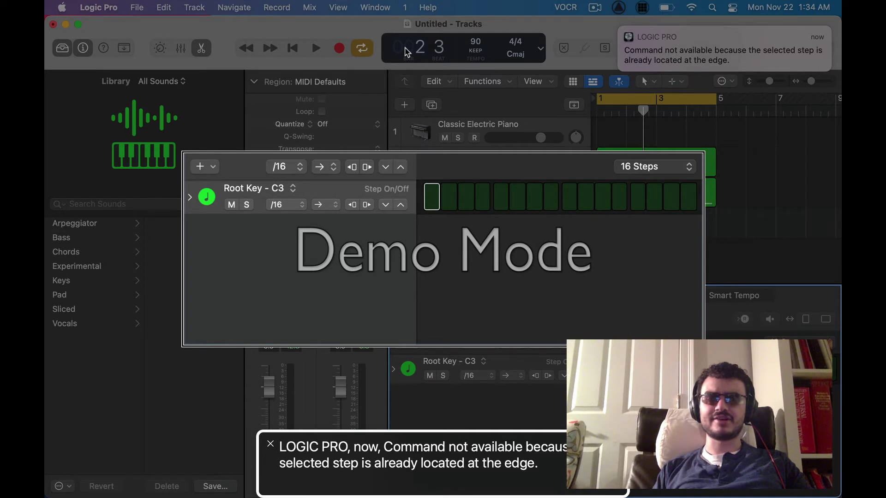
key("ctrl+alt+Left")
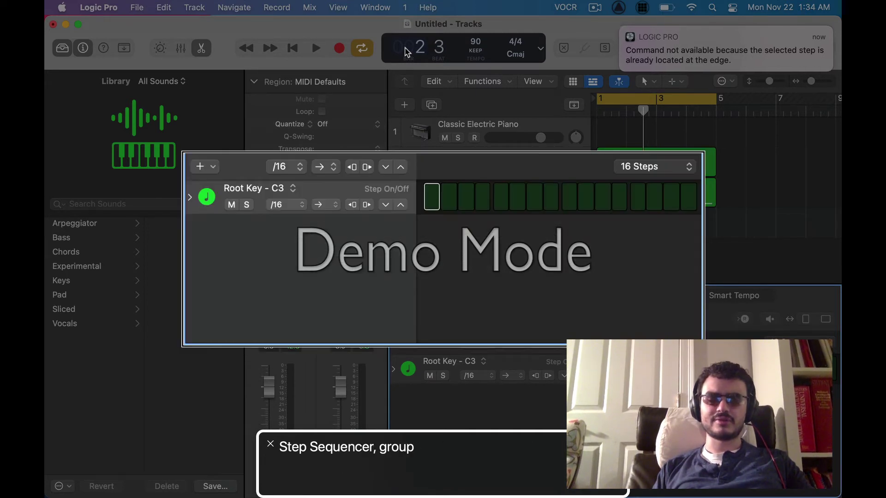
key("ctrl+alt+shift+Down")
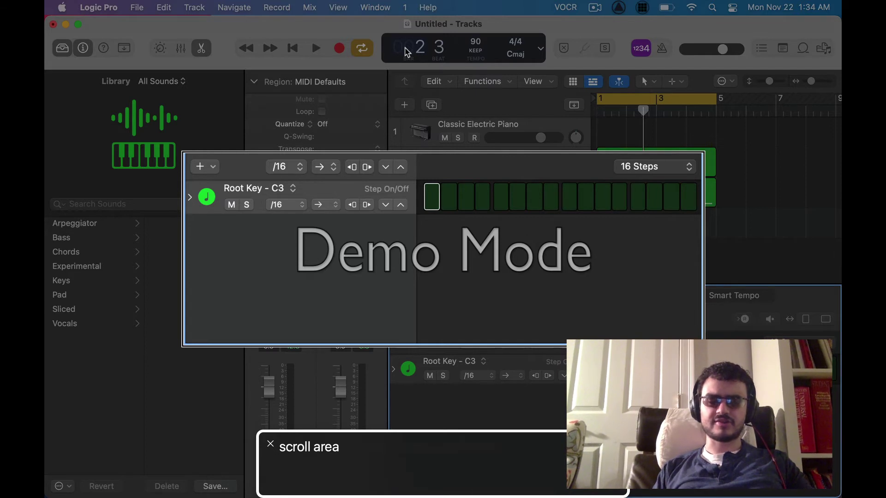
key("ctrl+alt+shift+Up")
key("ctrl+alt+Left")
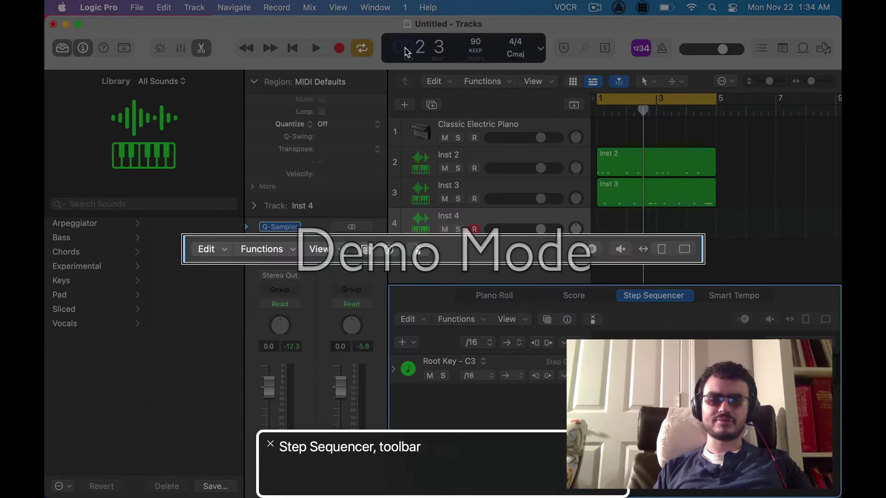
key("ctrl+alt+shift+Down")
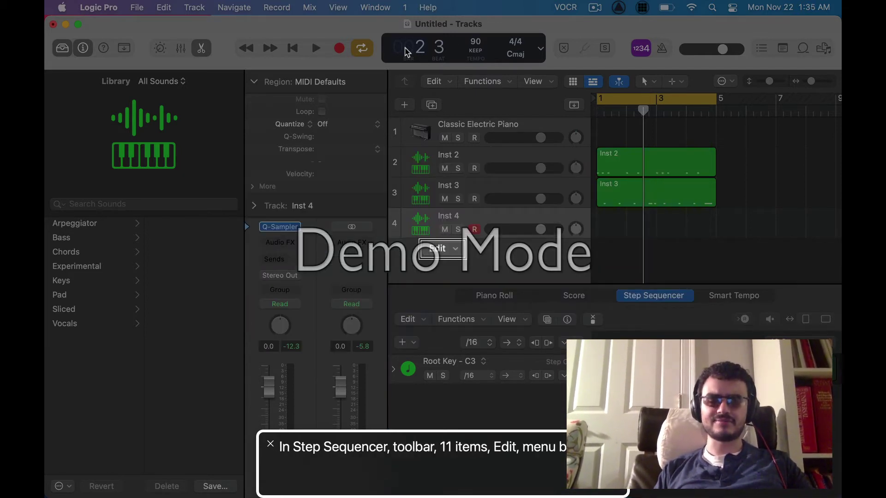
key("ctrl+alt+Right")
key("ctrl+alt+Right")
key("ctrl+alt+Right")
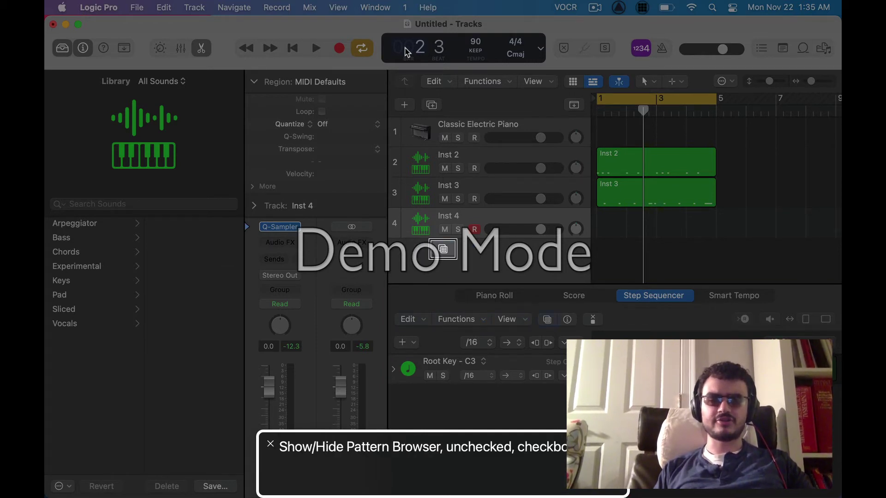
key("ctrl+alt+Right")
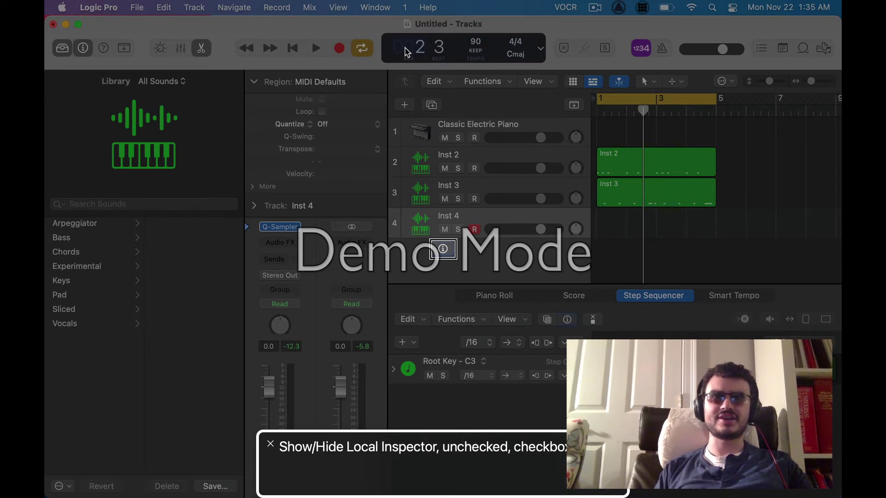
key("ctrl+alt+Right")
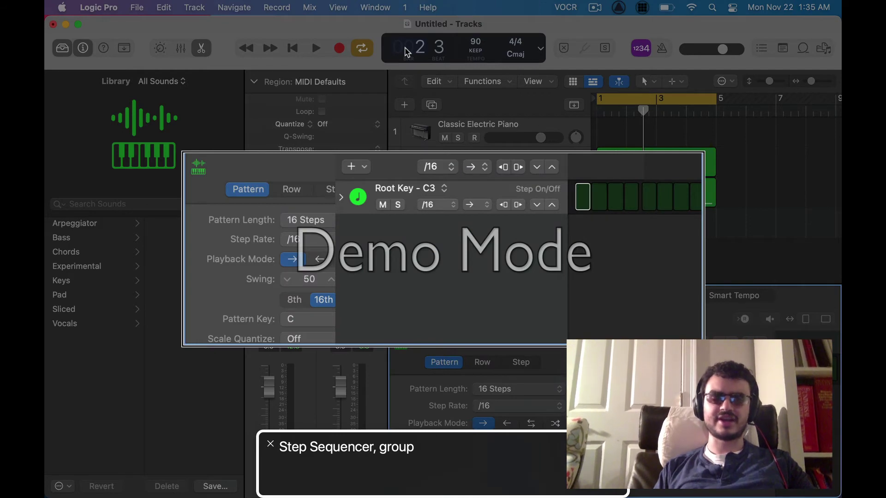
Step: Examine the Step Sequencer's Local Inspector, reading the Pattern, Row and Step views and the pattern length and step rate settings
key("ctrl+alt+Left")
key("ctrl+alt+Right")
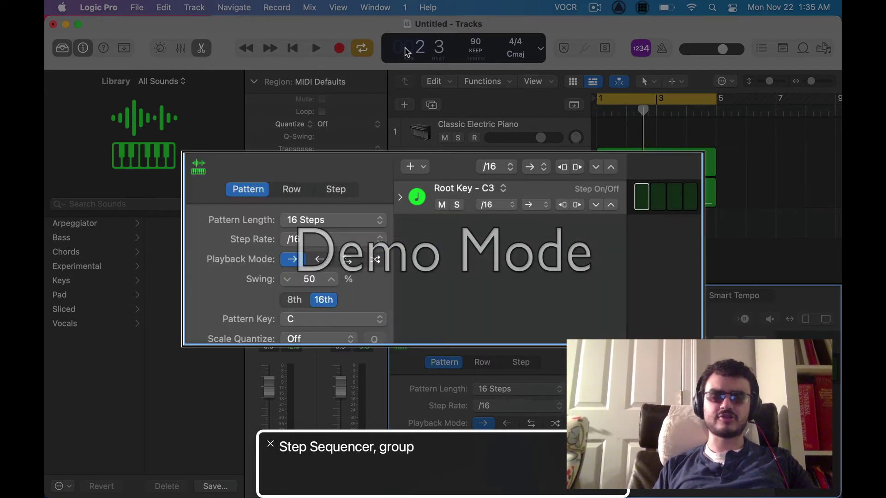
key("ctrl+alt+shift+Down")
key("ctrl+alt+Right")
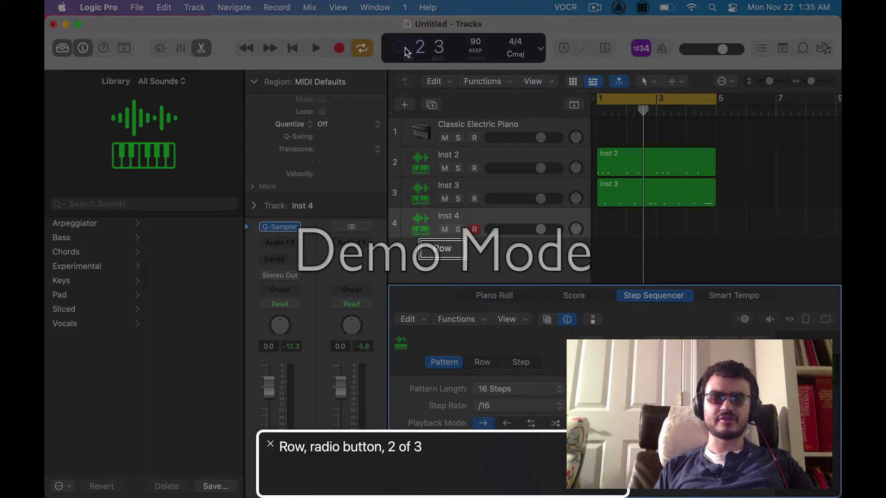
key("ctrl+alt+Right")
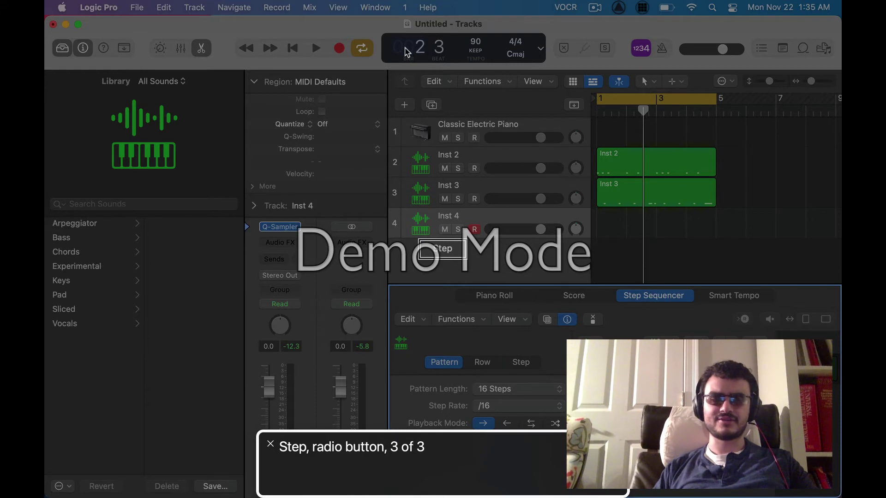
key("ctrl+alt+Right")
key("ctrl+alt+Right")
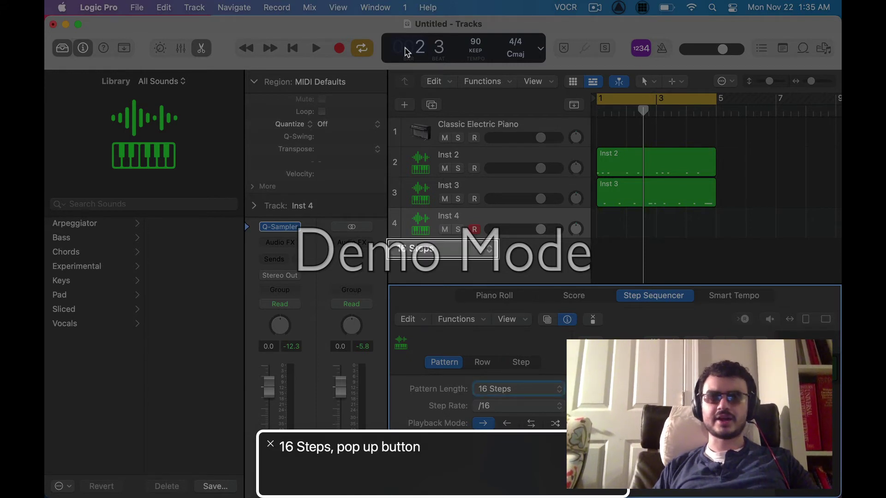
key("ctrl+alt+Right")
key("ctrl+alt+Right")
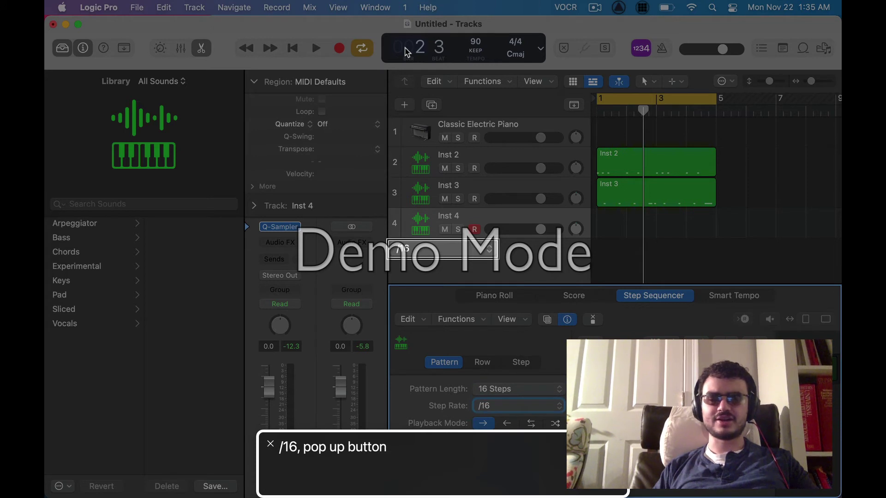
key("ctrl+alt+Right")
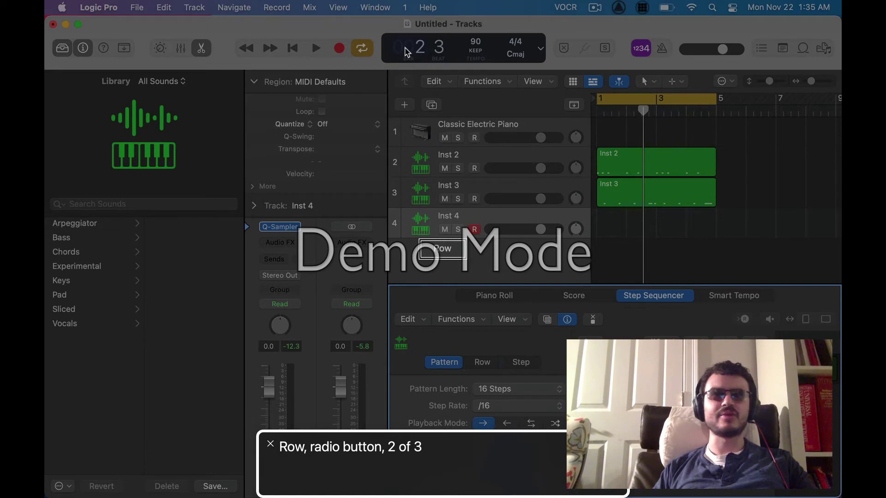
Step: Show the Pattern Browser in the Step Sequencer in place of the Local Inspector
key("ctrl+alt+Up")
key("ctrl+alt+shift+Down")
key("ctrl+alt+Right")
key("ctrl+alt+Right")
key("ctrl+alt+space")
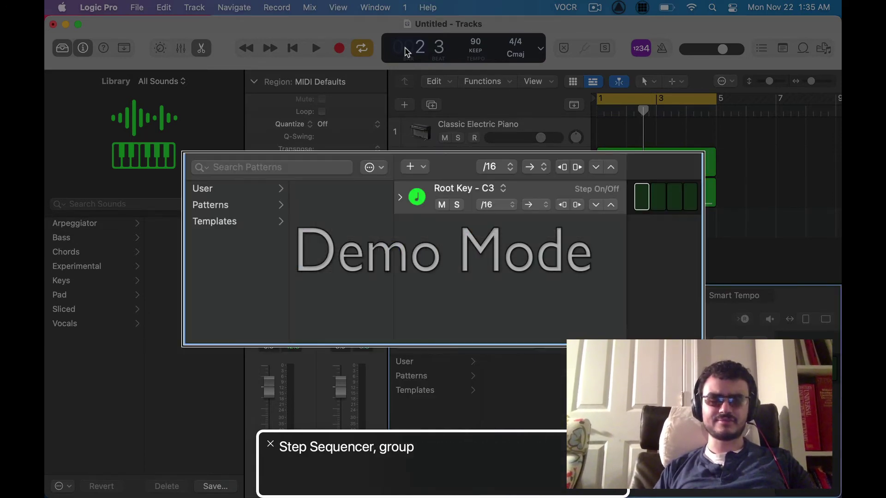
Step: Enter the Step Sequencer's Pattern Browser and select the Templates category
key("ctrl+alt+Left")
key("ctrl+alt+Left")
key("ctrl+alt+shift+Up")
key("ctrl+alt+shift+Down")
key("ctrl+alt+Right")
key("ctrl+alt+Right")
key("ctrl+alt+Left")
key("ctrl+alt+Left")
key("ctrl+alt+Right")
key("ctrl+alt+Right")
key("ctrl+alt+shift+Up")
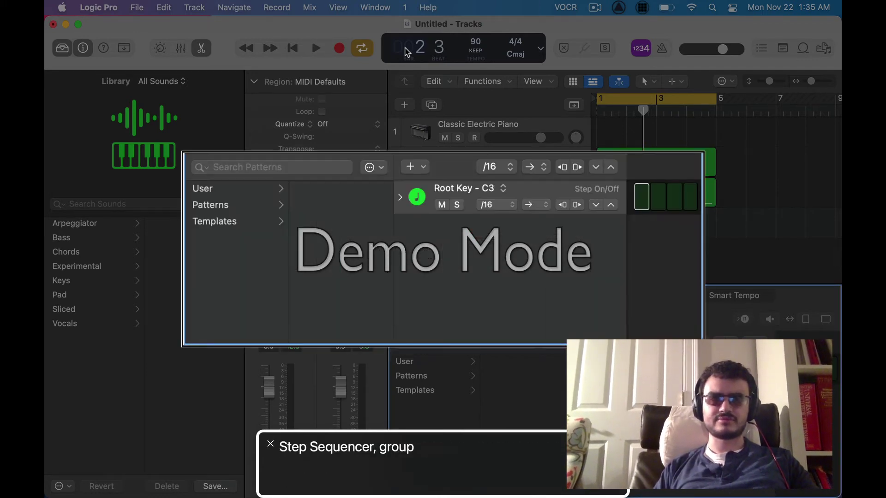
key("ctrl+alt+shift+Down")
key("ctrl+alt+Right")
key("ctrl+alt+Right")
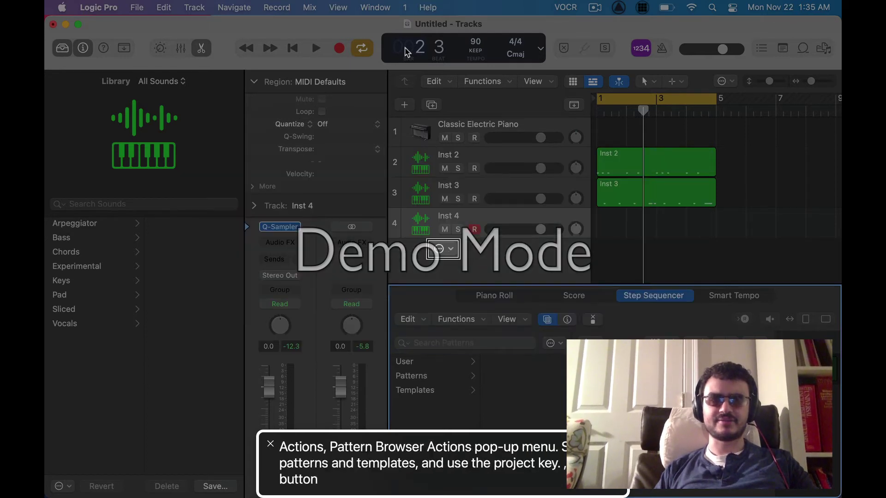
key("ctrl+alt+shift+Down")
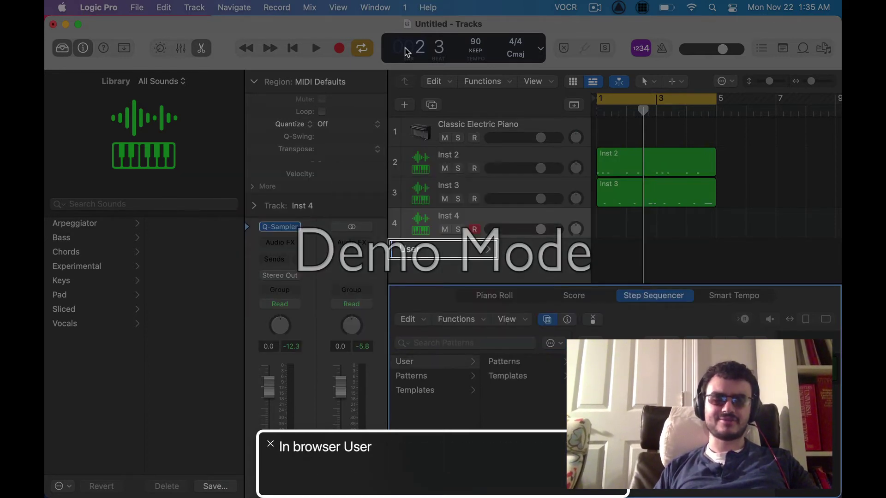
key("Down")
key("Down")
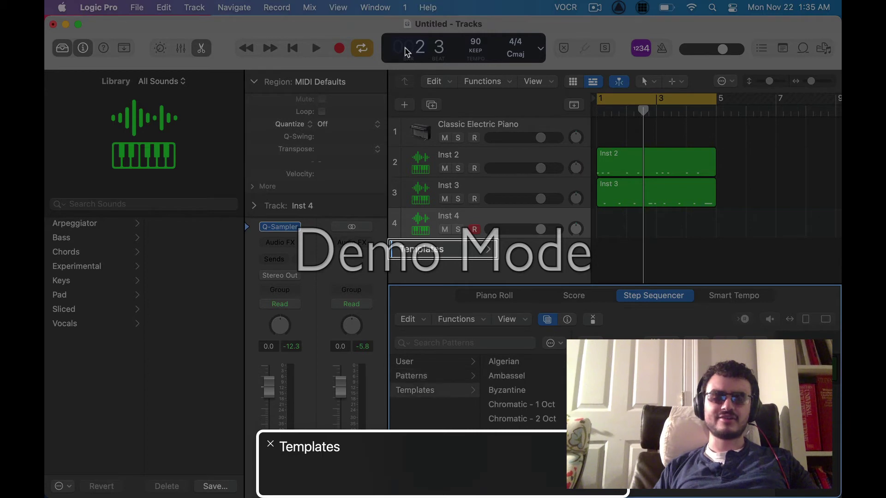
Step: Select the Hat - Decade pattern from the Kit Pieces group of the drum patterns in the Pattern Browser
key("Up")
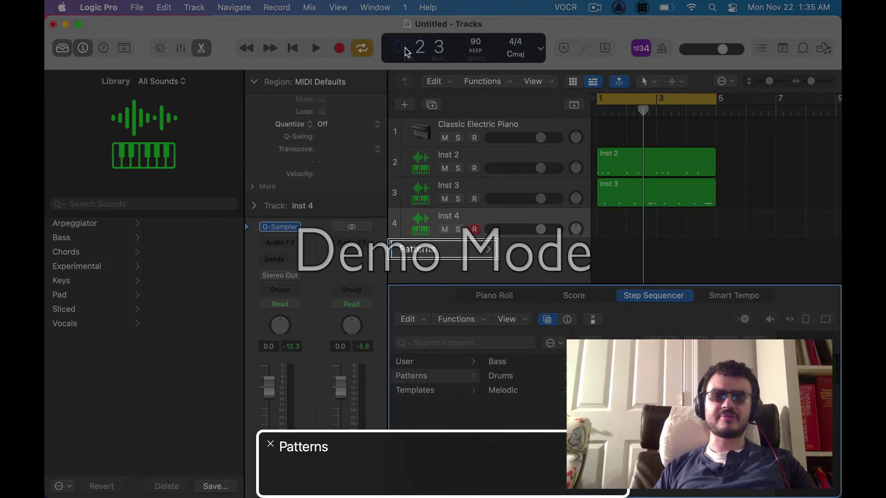
key("Right")
key("Down")
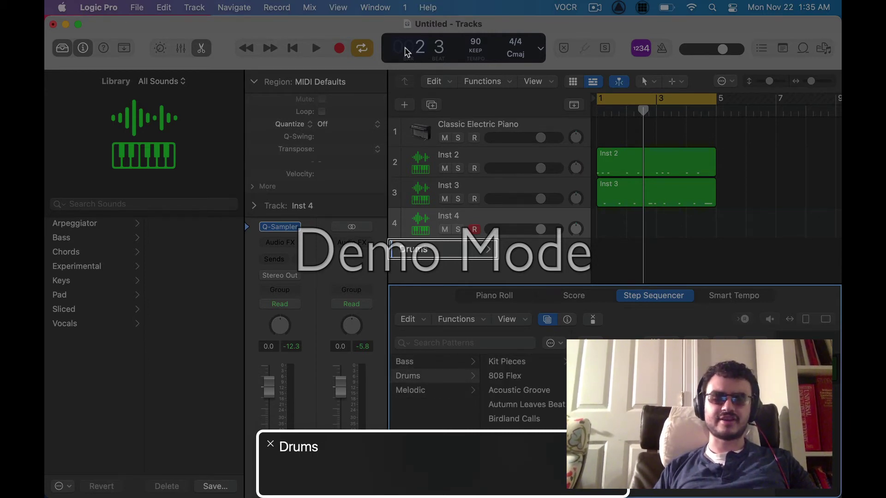
key("Down")
key("Up")
key("Right")
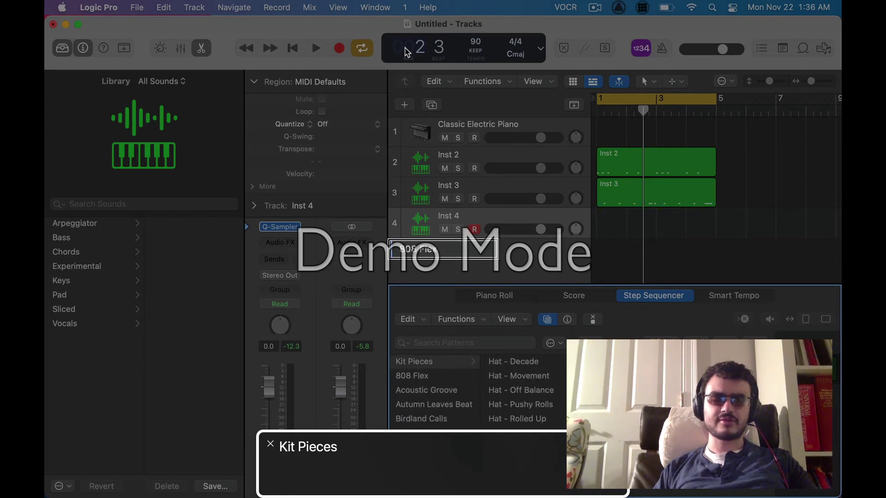
key("Down")
key("Up")
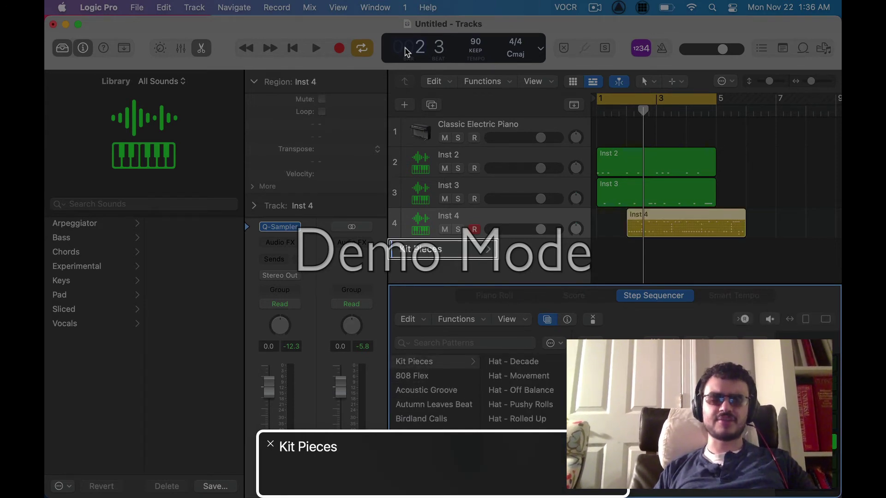
key("Right")
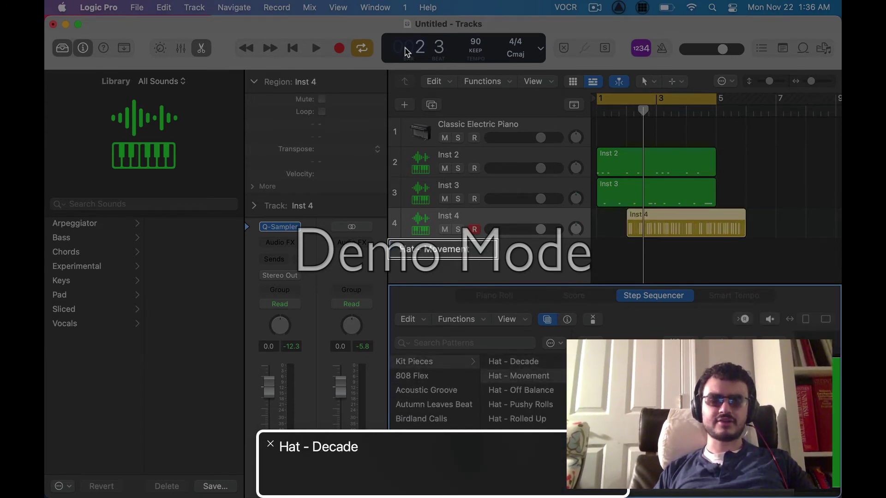
Step: Try the Hat - Movement pattern, return to Hat - Decade, and play the beat briefly
key("Down")
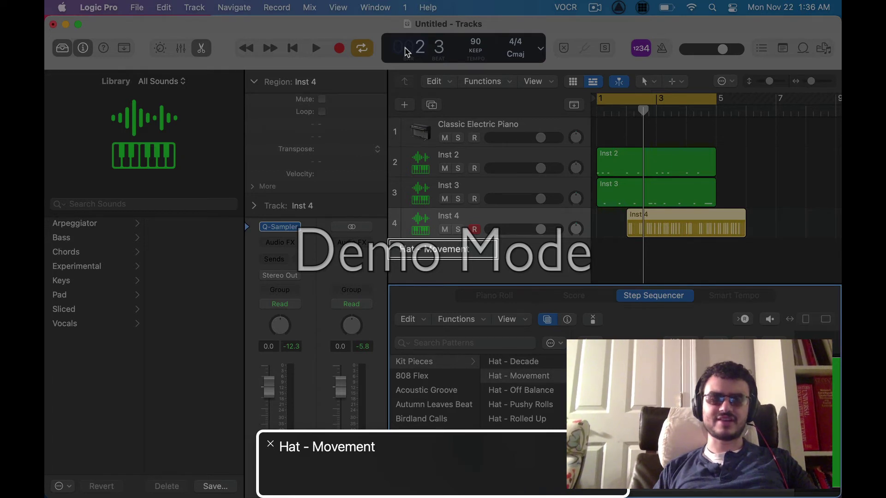
key("Up")
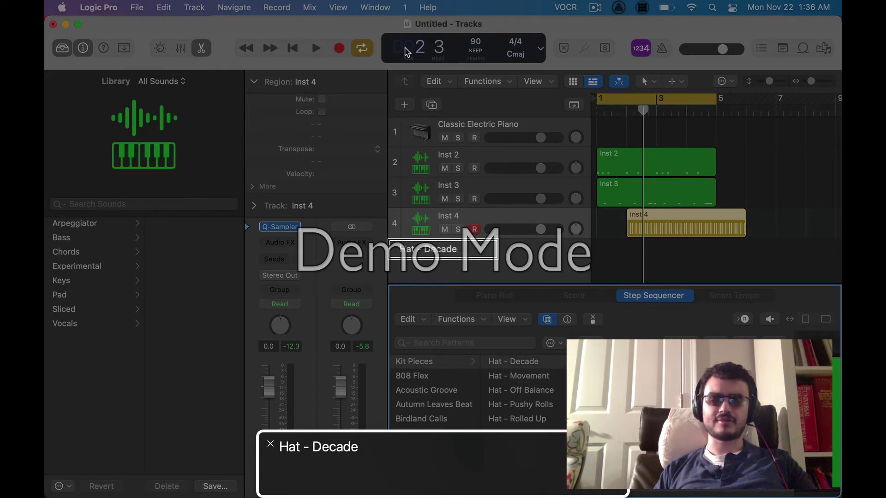
key("space")
key("space")
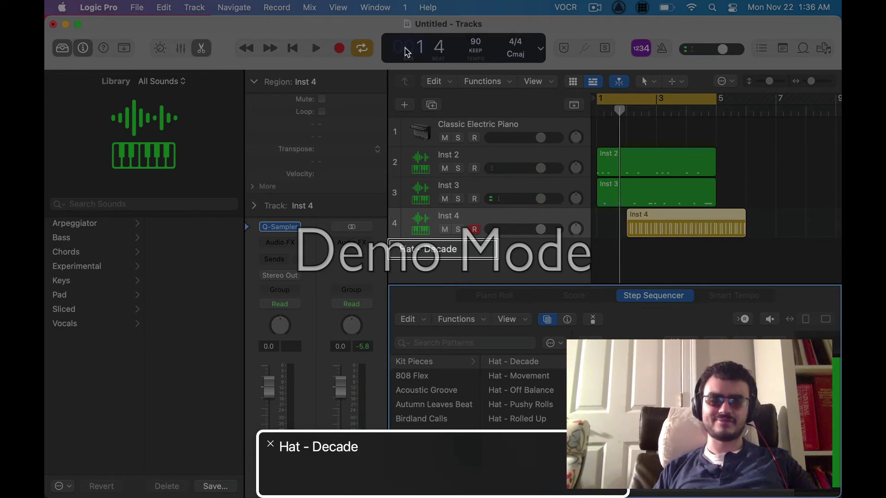
Step: Load the Hat - Off Balance pattern and play the beat from the start of the project
key("Down")
key("Down")
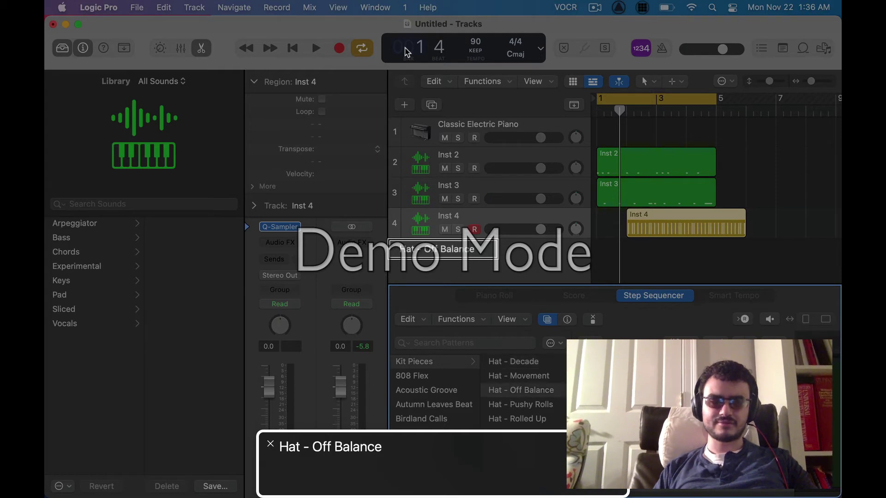
key("Return")
key("space")
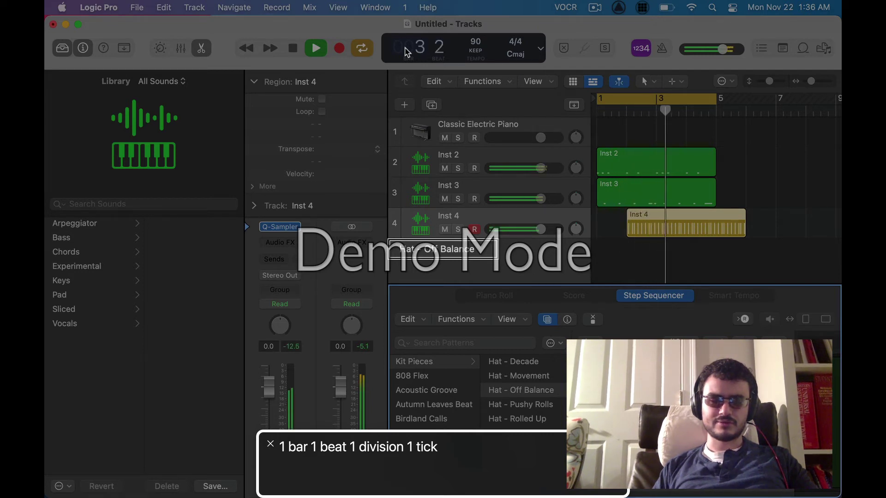
key("space")
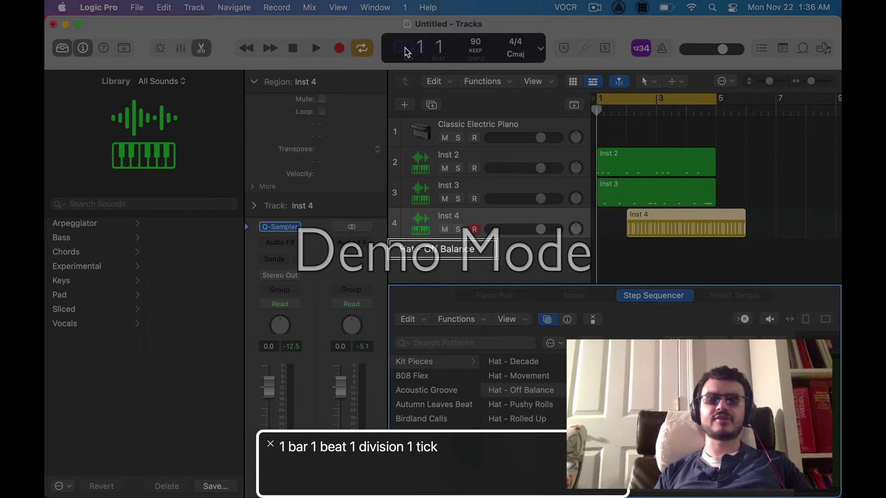
Step: Move the Inst 4 pattern region to the playhead at bar 1 and play the beat
key("semicolon")
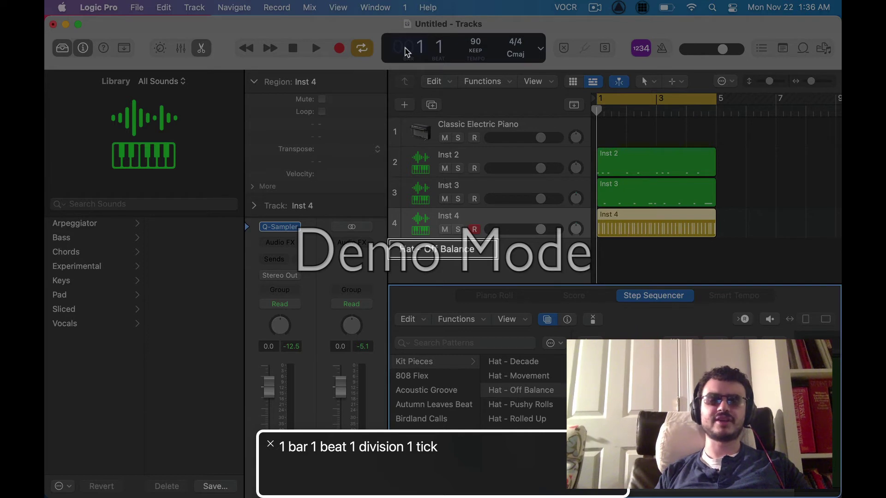
key("space")
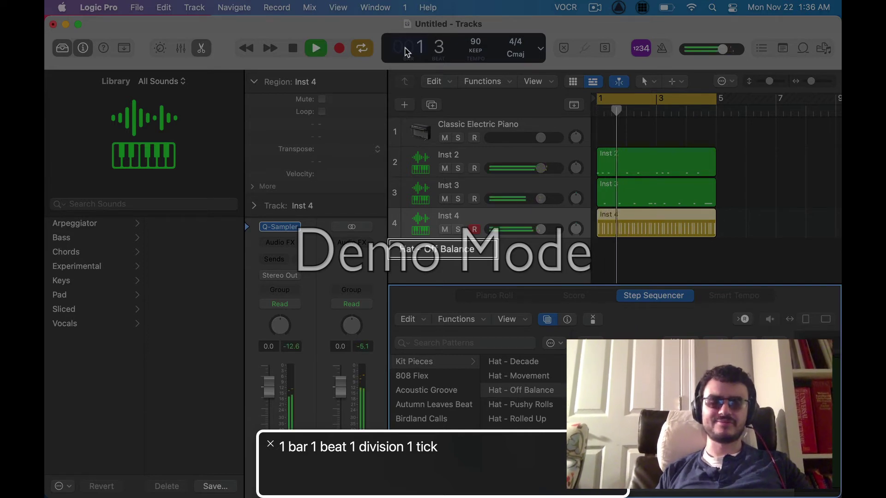
key("space")
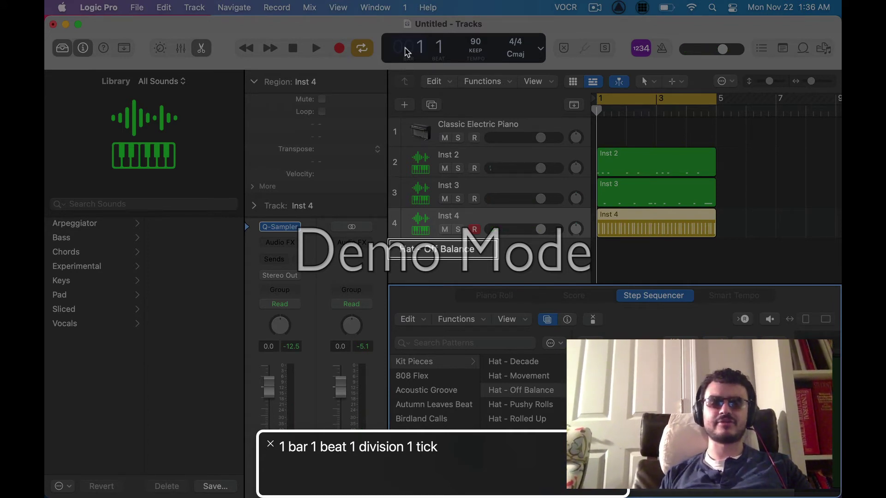
Step: Load the Hat - Pushy Rolls pattern into the Inst 4 region and audition it with the beat
key("Down")
key("space")
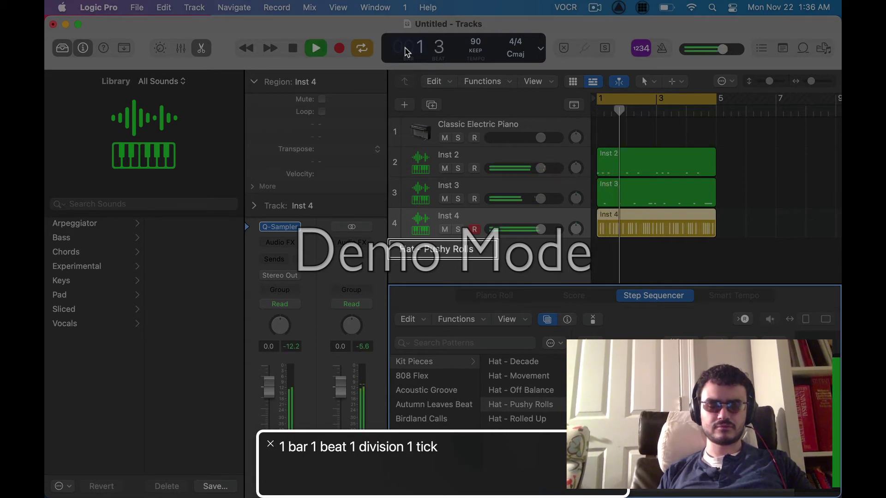
key("space")
Step: Load the Hat - Rolled Up pattern into the Inst 4 region and audition it with the beat
key("Down")
key("space")
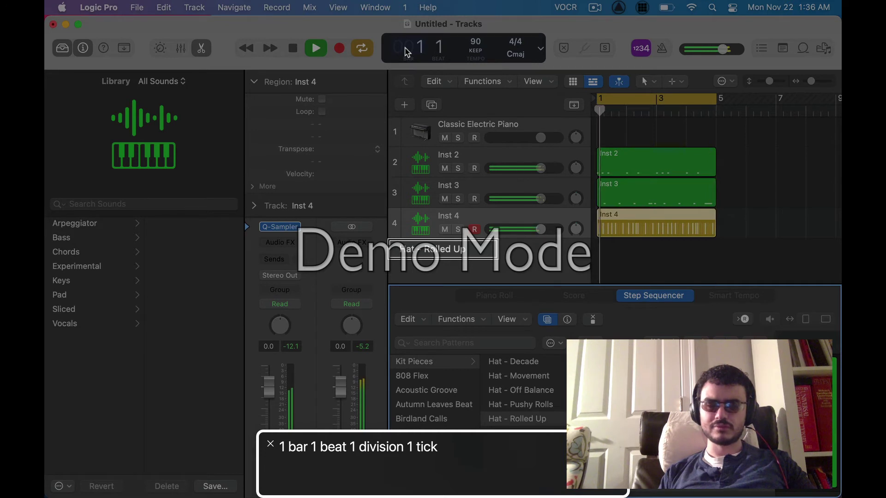
key("space")
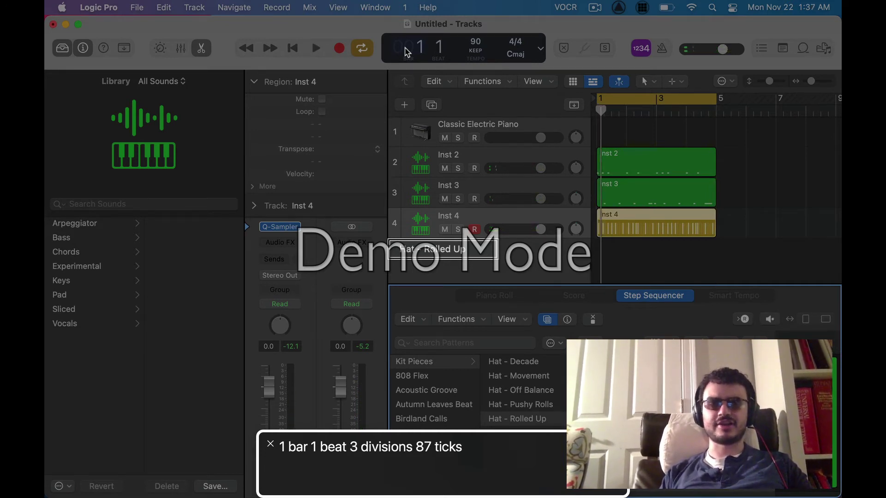
Step: Hide the Step Sequencer's Pattern Browser
key("ctrl+alt+shift+Up")
key("ctrl+alt+Left")
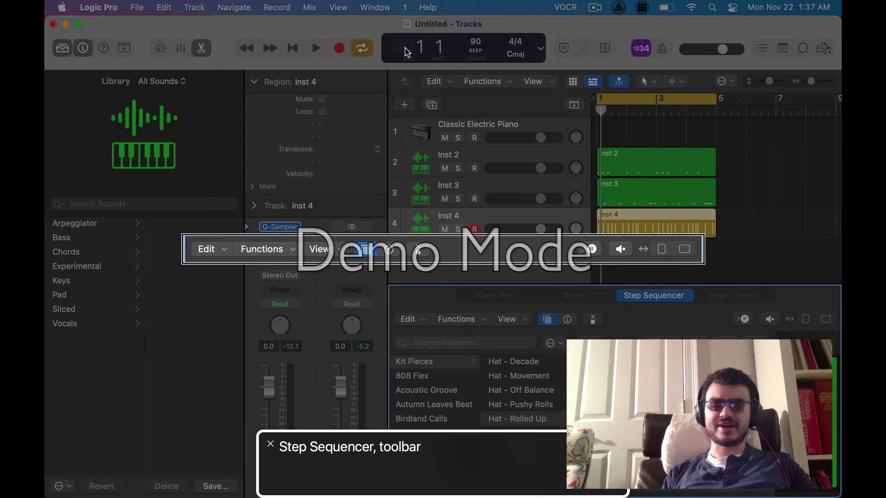
key("ctrl+alt+shift+Down")
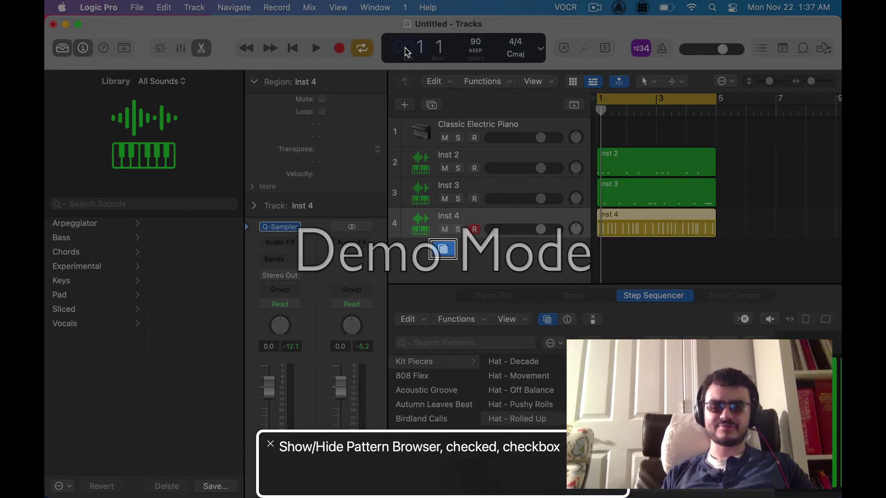
key("ctrl+alt+space")
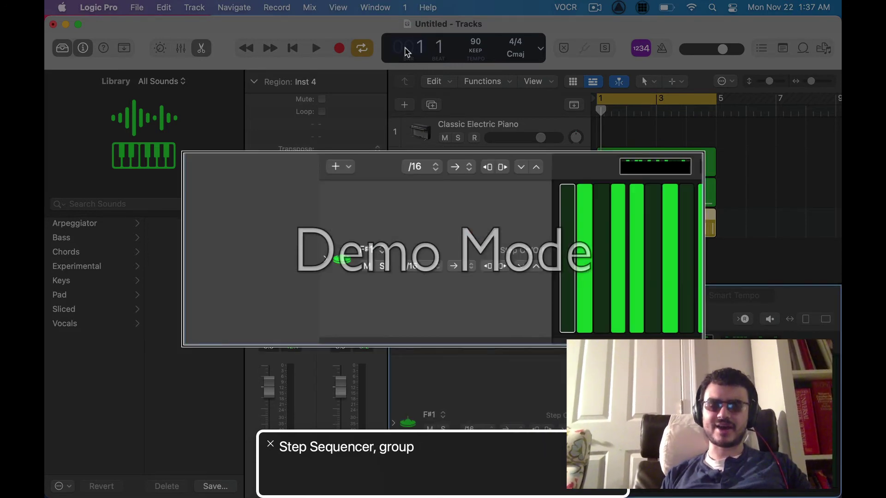
Step: Show the Local Inspector in the Step Sequencer for the Inst 4 pattern
key("ctrl+alt+Left")
key("ctrl+alt+shift+Down")
key("ctrl+alt+Right")
key("ctrl+alt+Right")
key("ctrl+alt+Right")
key("ctrl+alt+Right")
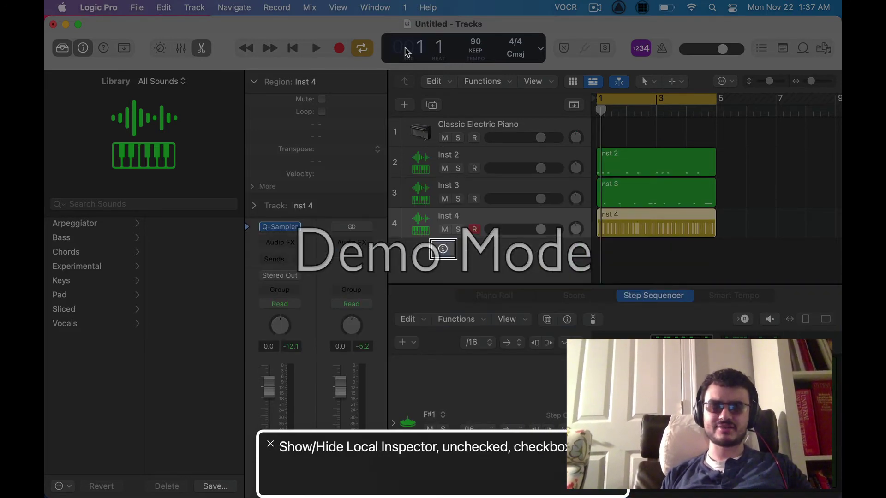
key("ctrl+alt+Right")
key("ctrl+alt+Left")
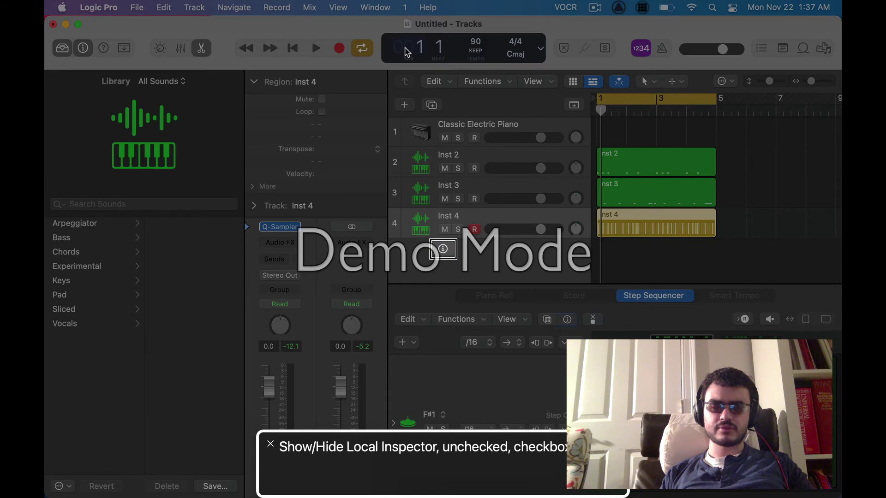
key("ctrl+alt+Right")
key("ctrl+alt+Left")
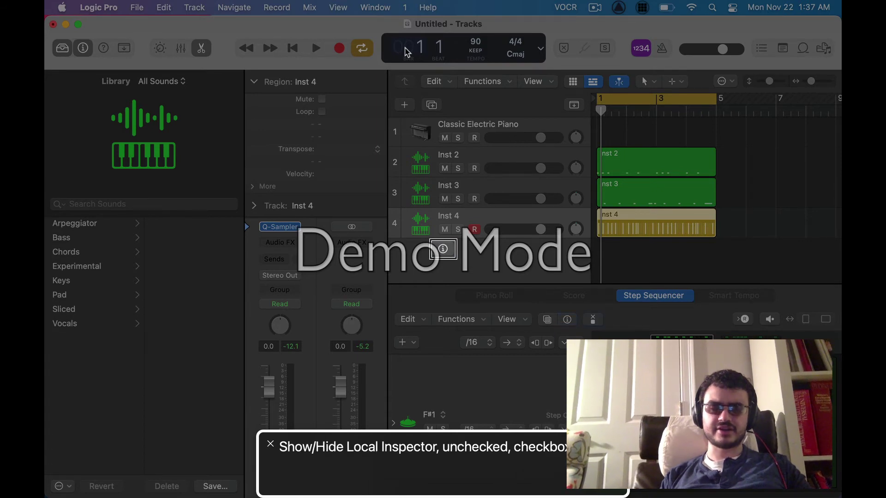
key("ctrl+alt+space")
Step: Switch the Step Sequencer's Local Inspector to the Row settings
key("ctrl+alt+shift+Up")
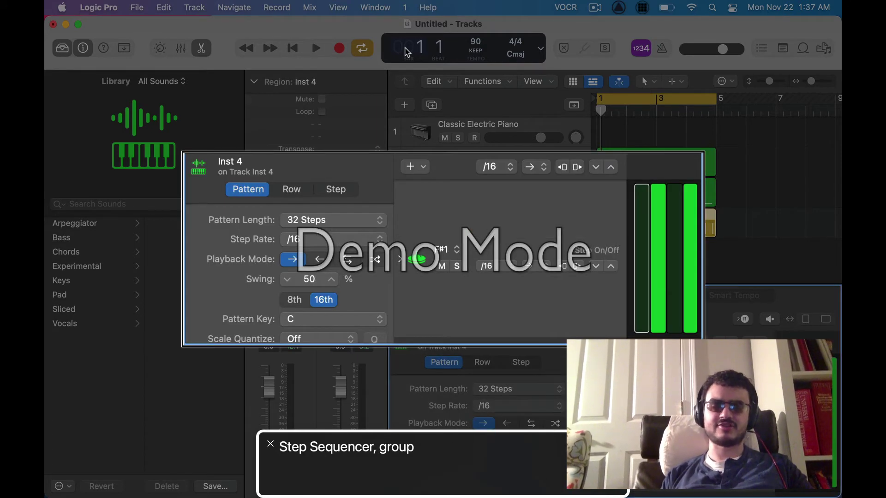
key("ctrl+alt+shift+Down")
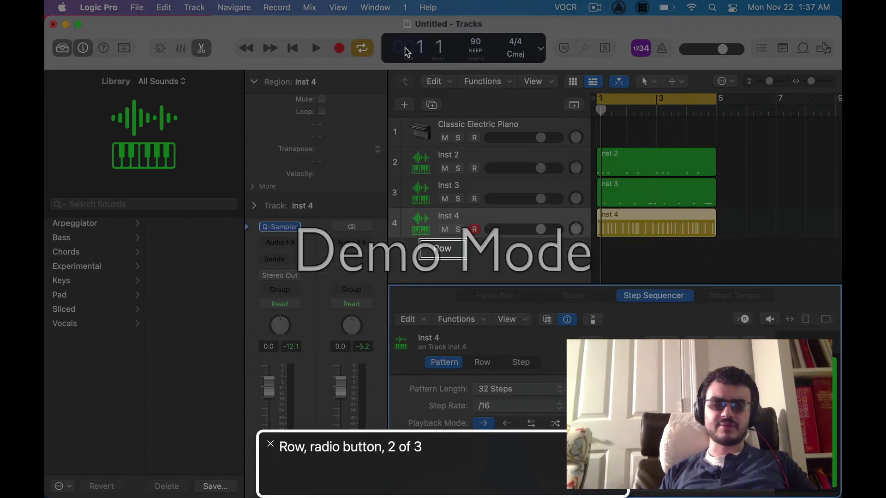
key("ctrl+alt+space")
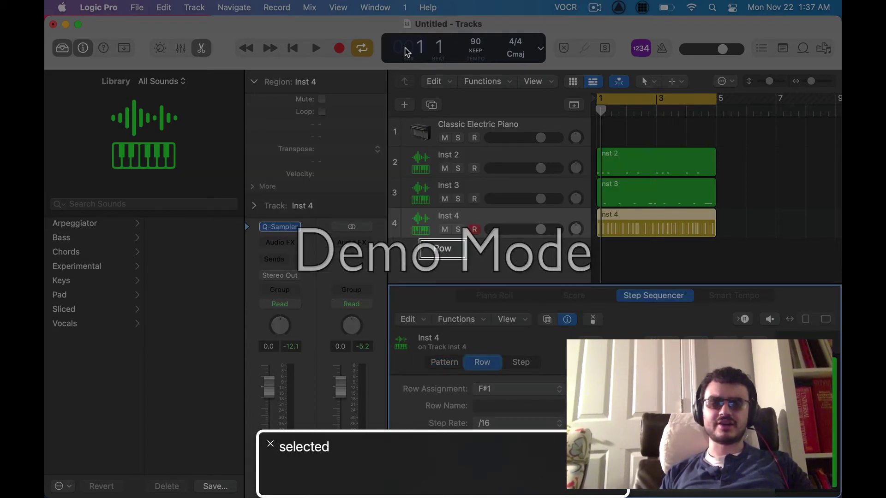
Step: Set the hi-hat row's Row Assignment to the note C4 and play the beat to check it
key("ctrl+alt+Right")
key("ctrl+alt+Right")
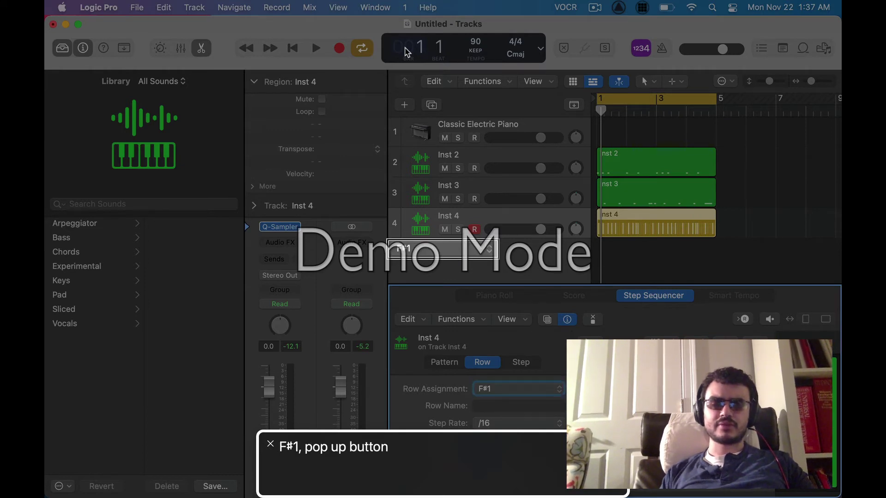
key("ctrl+alt+space")
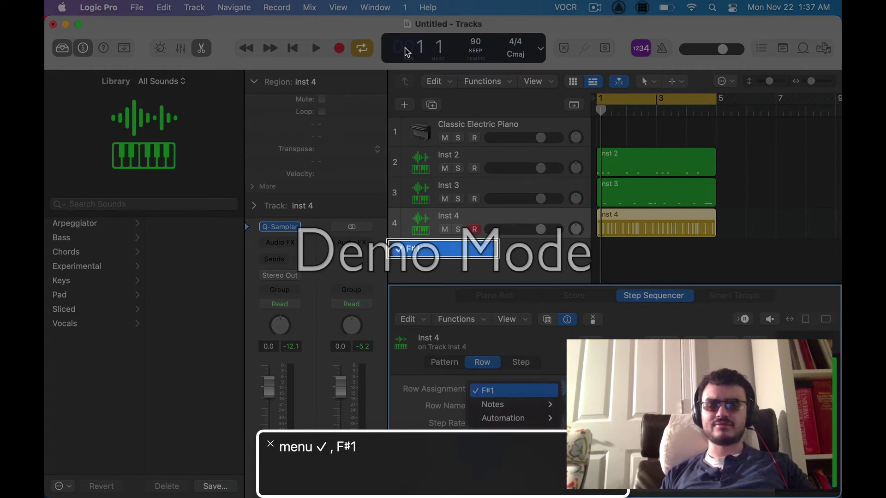
key("Down")
key("Up")
key("Up")
key("Down")
key("Right")
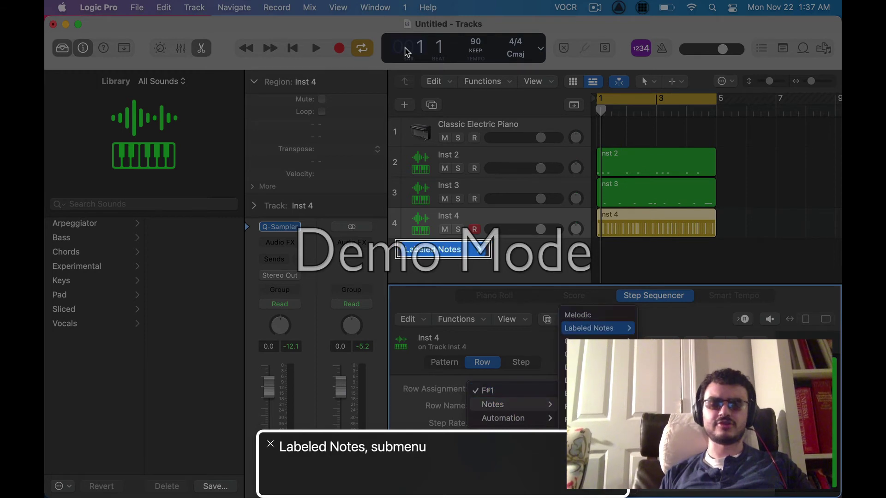
key("Down")
key("Down")
key("Down")
key("Up")
key("Up")
key("Down")
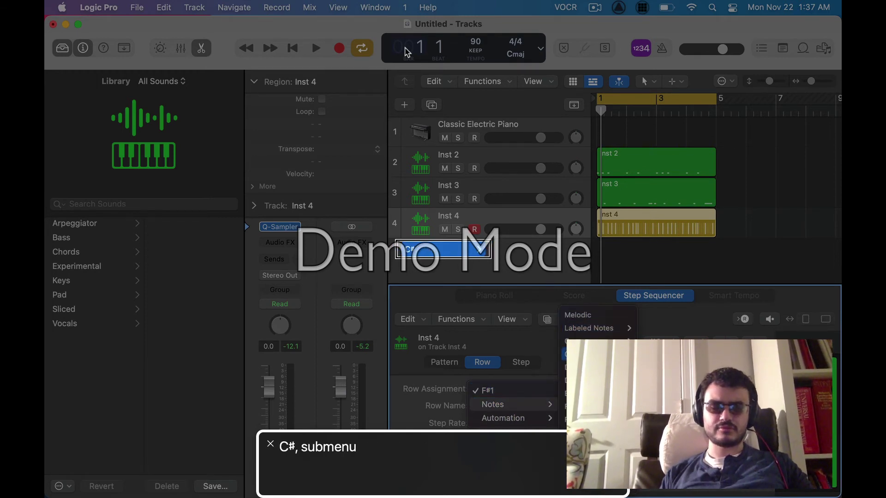
key("Right")
key("Down")
key("Down")
key("Down")
key("Down")
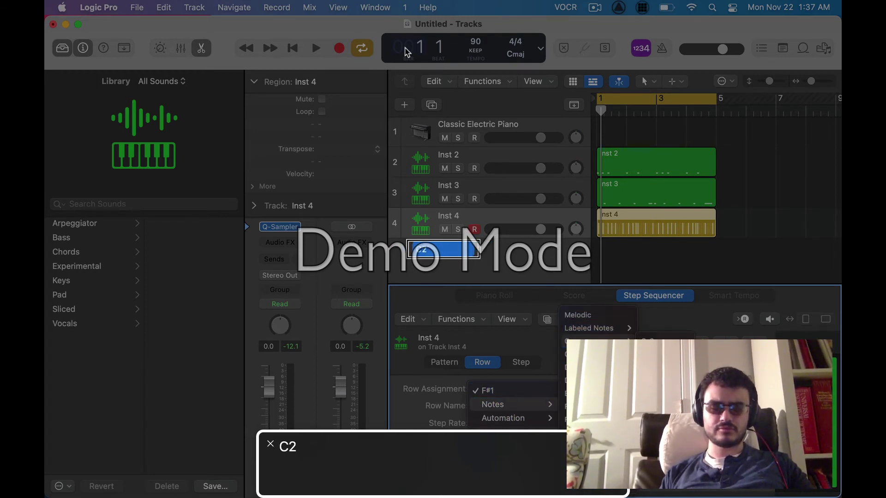
key("Down")
key("Down")
key("Down")
key("Up")
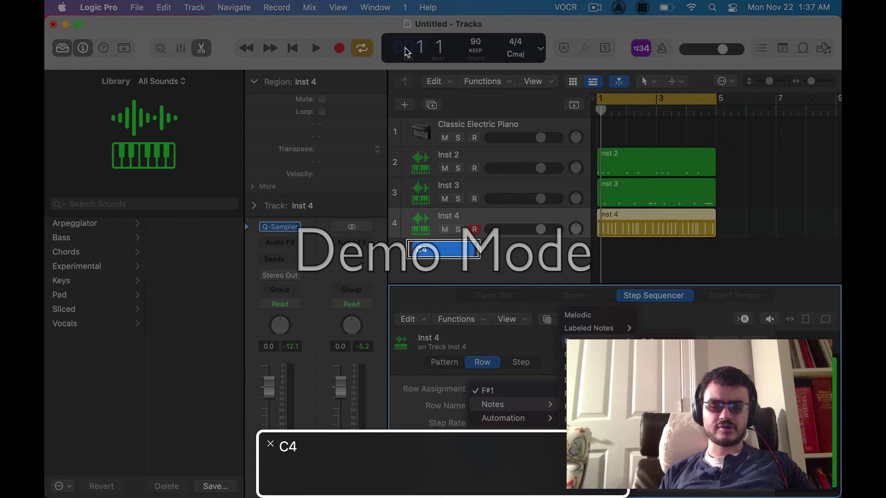
key("Return")
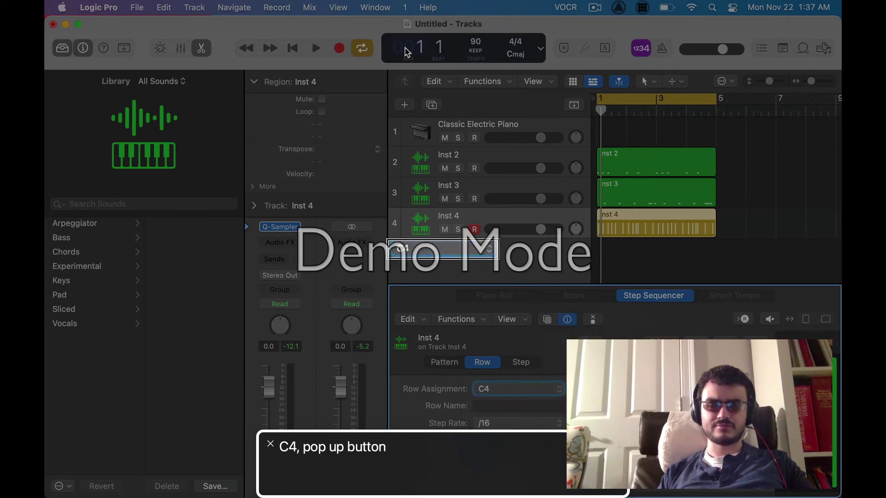
key("space")
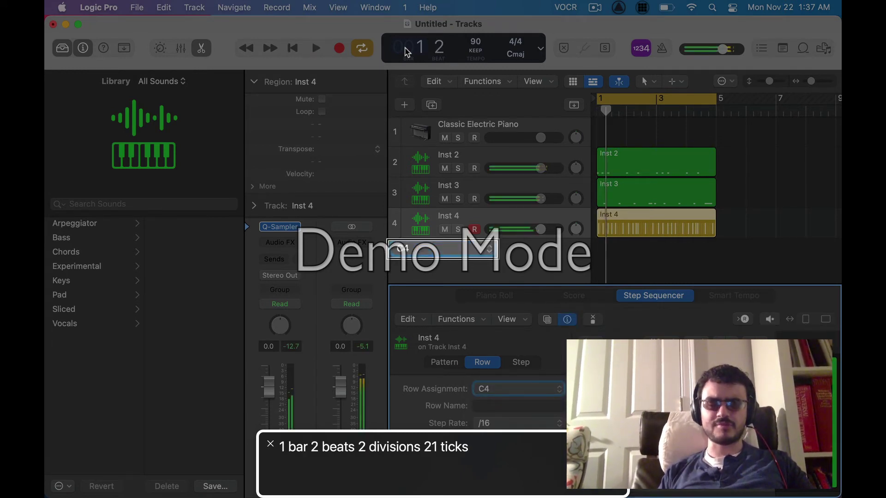
Step: Set the Inst 4 hi-hat row's Row Assignment to the note Root Key - C3
key("ctrl+alt+space")
key("Down")
key("Down")
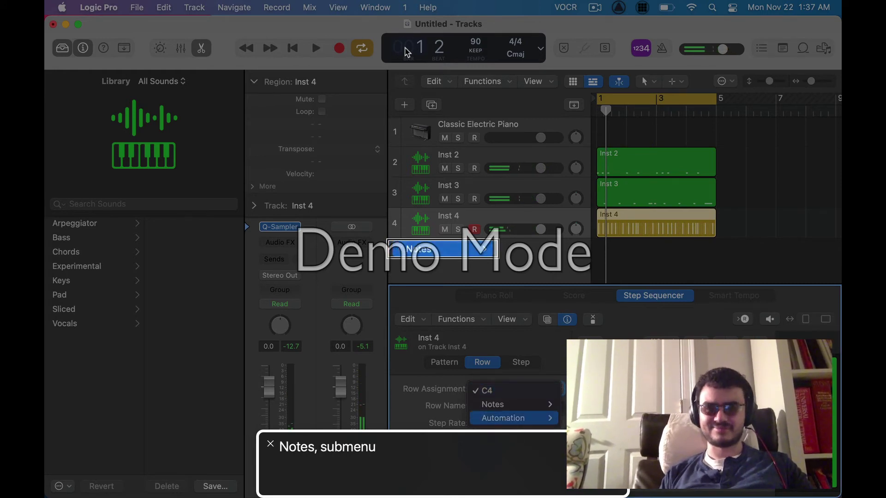
key("Up")
key("Up")
key("Down")
key("Right")
key("Down")
key("Up")
key("Up")
key("Up")
key("Right")
key("Down")
key("Down")
key("Down")
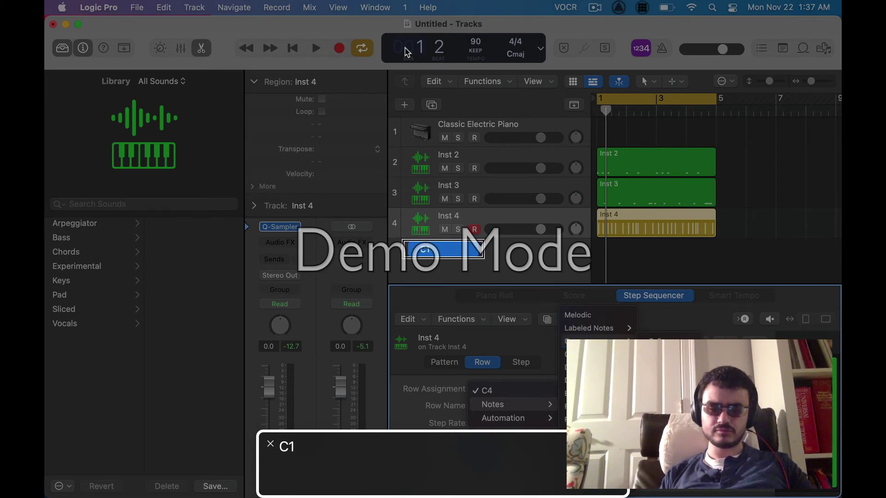
key("Down")
key("Down")
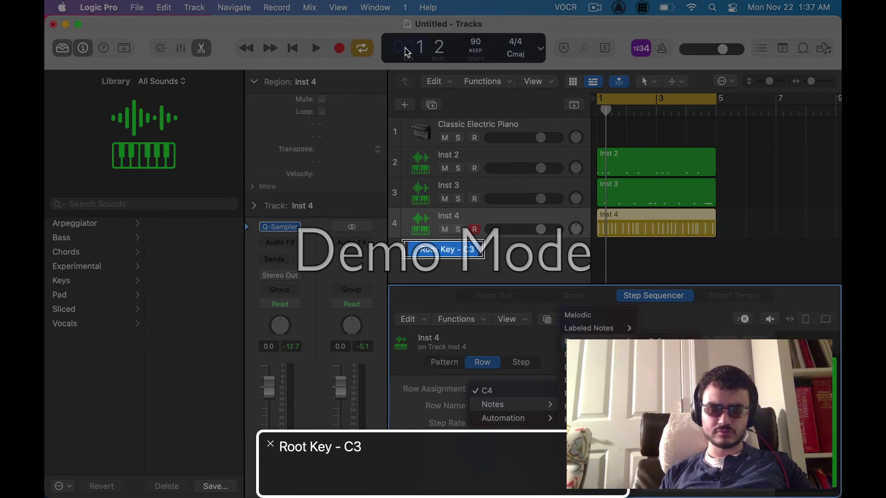
key("Return")
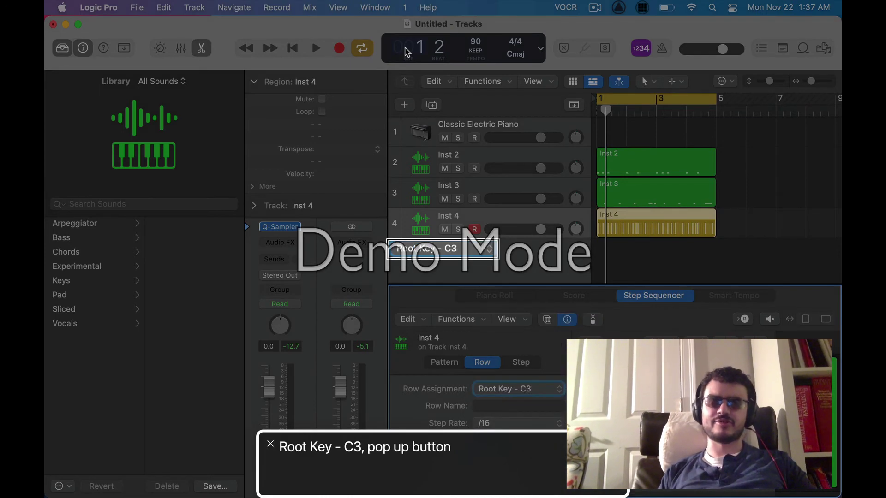
Step: Play the beat from the beginning of the project to check the hi-hat, and stop playback
key("Return")
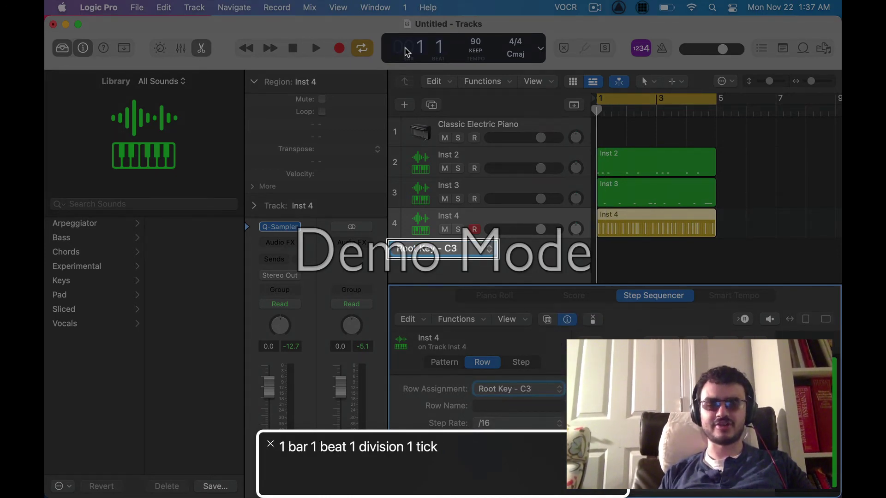
key("space")
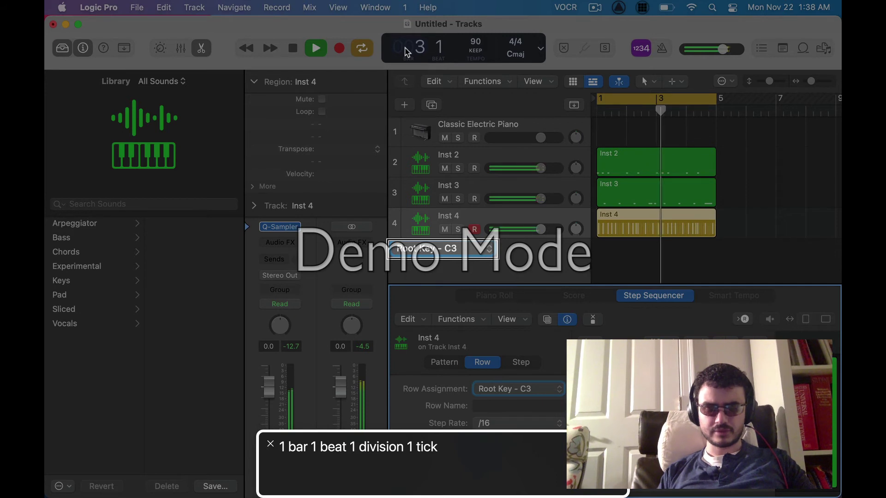
key("space")
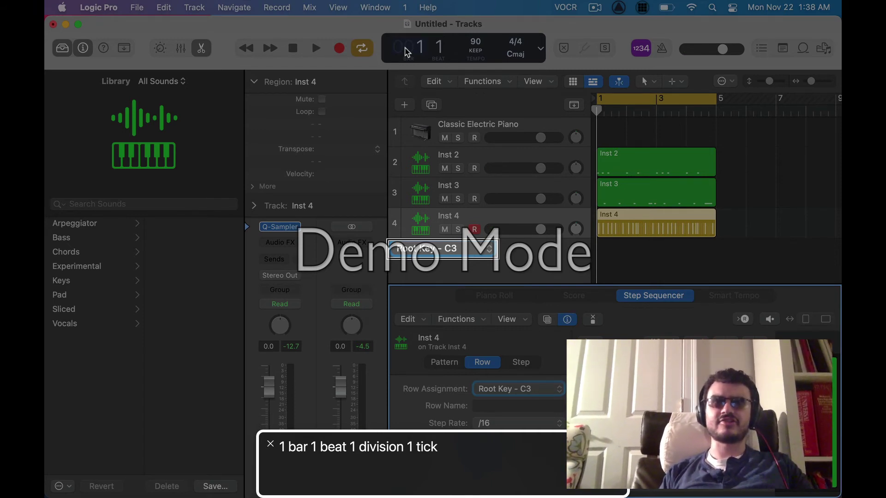
Step: Go through the track backgrounds in the Tracks contents as far as the Inst 4 region
key("ctrl+alt+shift+Up")
key("ctrl+alt+Left")
key("ctrl+alt+Left")
key("ctrl+alt+shift+Down")
key("ctrl+alt+shift+Down")
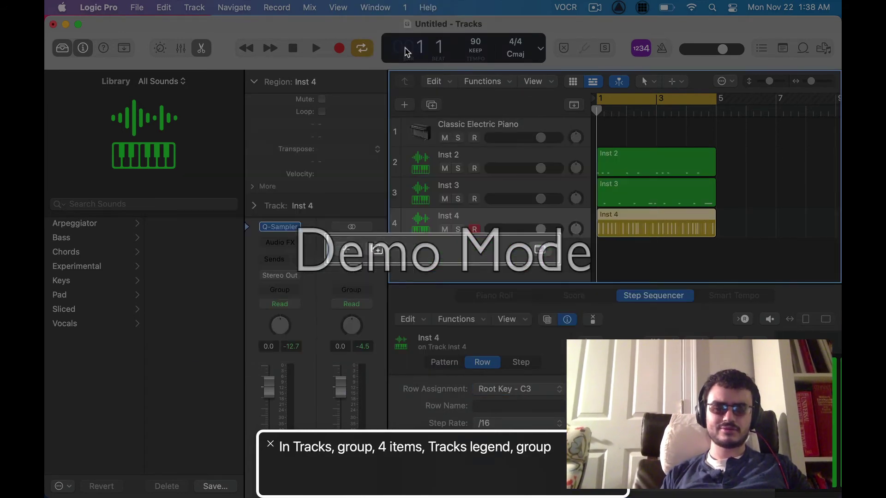
key("ctrl+alt+Right")
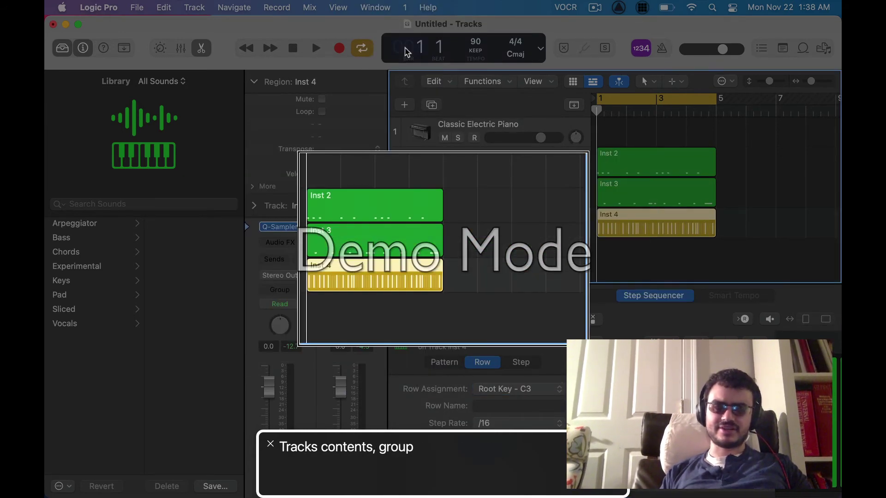
key("ctrl+alt+shift+Down")
key("ctrl+alt+Right")
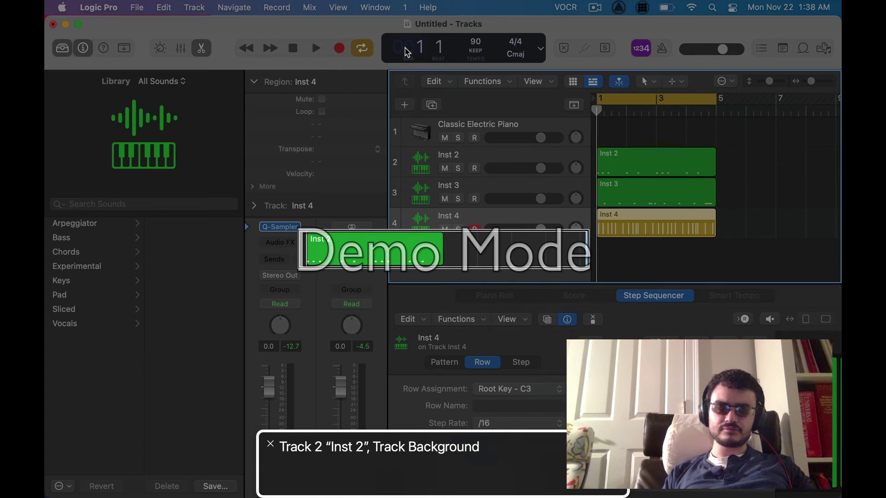
key("ctrl+alt+Right")
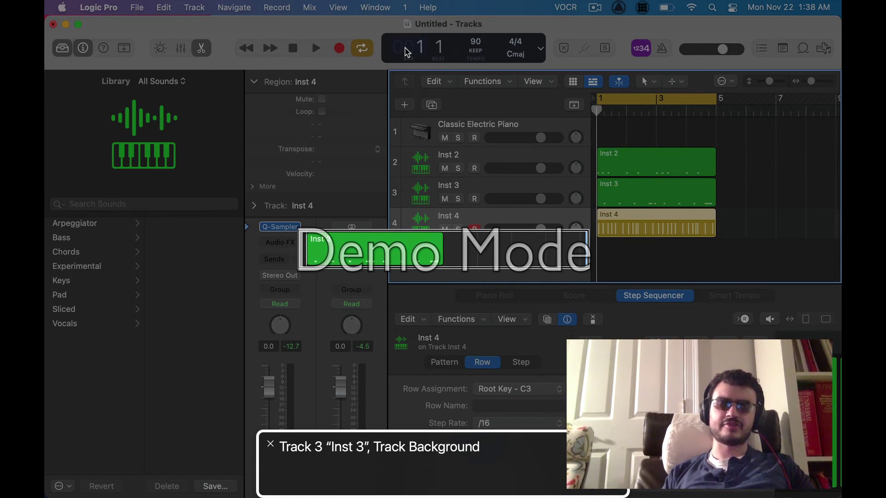
key("ctrl+alt+Right")
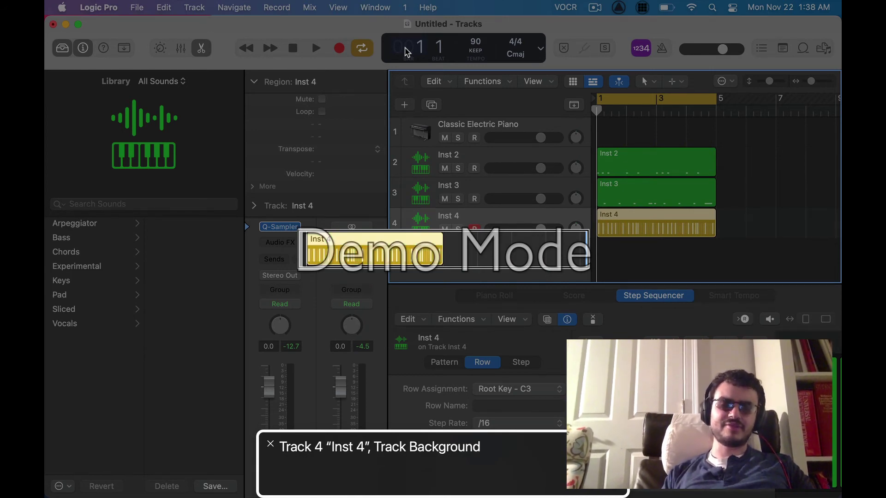
key("ctrl+alt+Right")
key("ctrl+alt+Left")
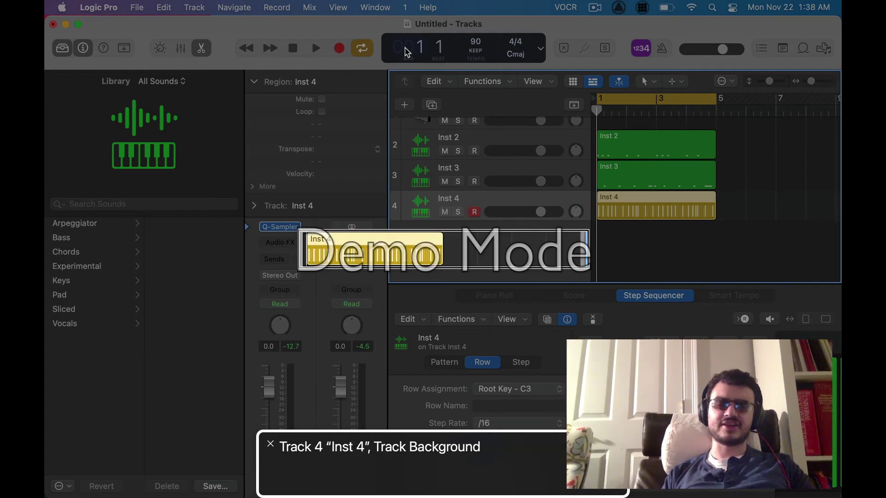
key("ctrl+alt+Right")
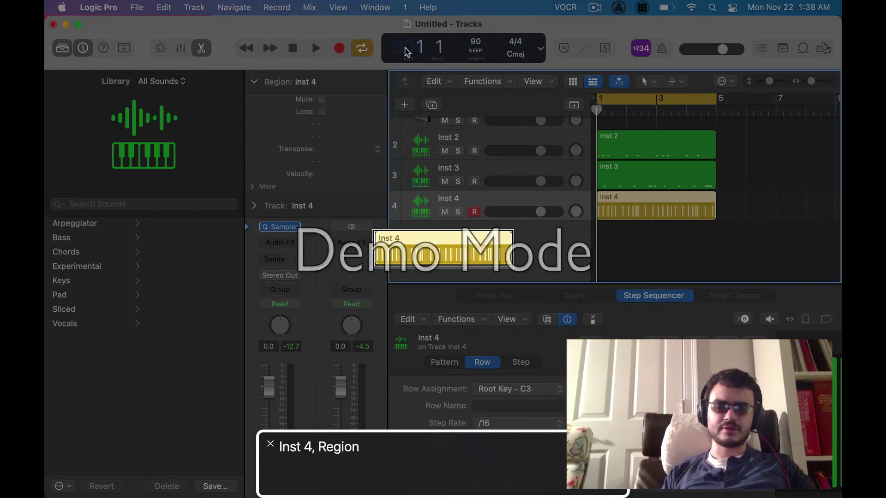
Step: Examine the Inst 4 region's name field and border handles, and return to the Tracks group
key("ctrl+alt+shift+Down")
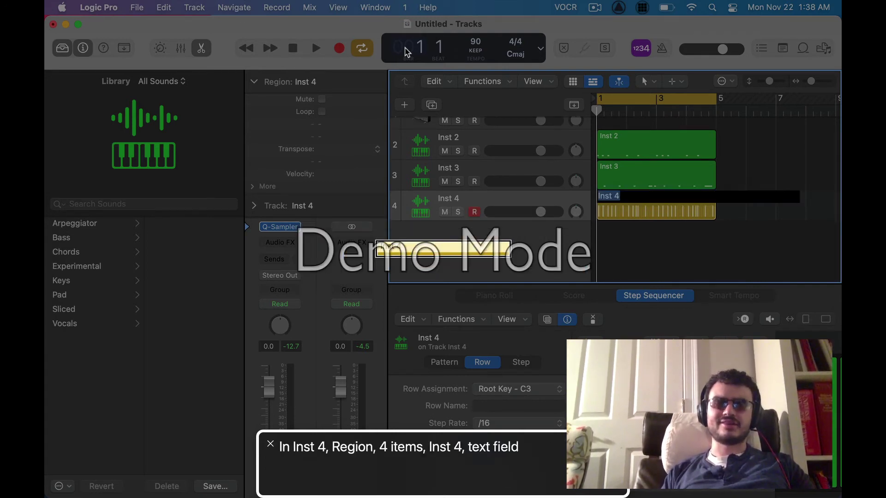
key("ctrl+alt+Right")
key("ctrl+alt+Right")
key("ctrl+alt+Right")
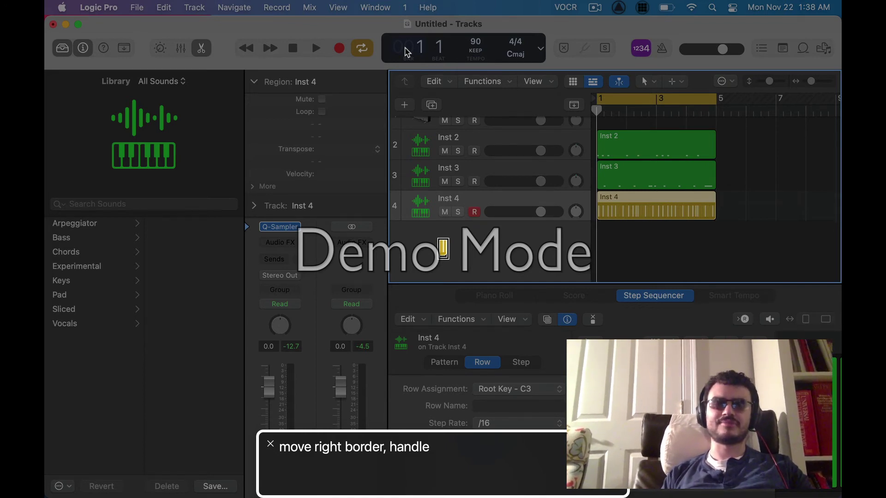
key("ctrl+alt+shift+Up")
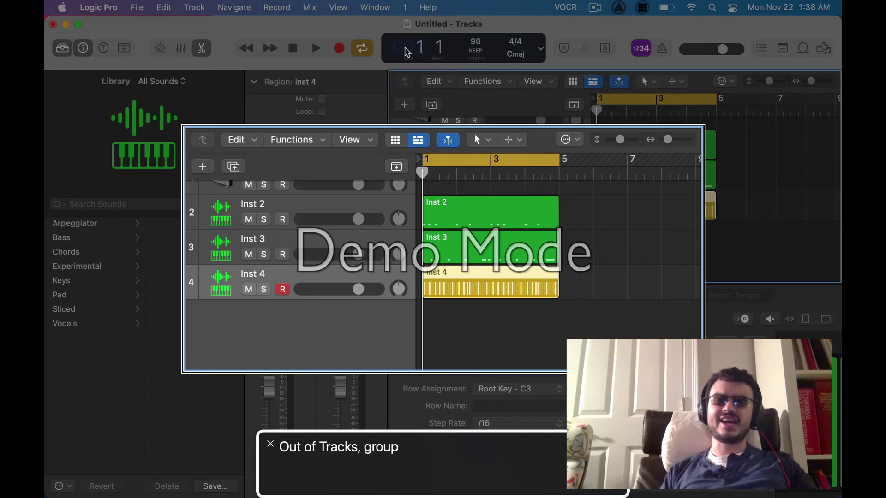
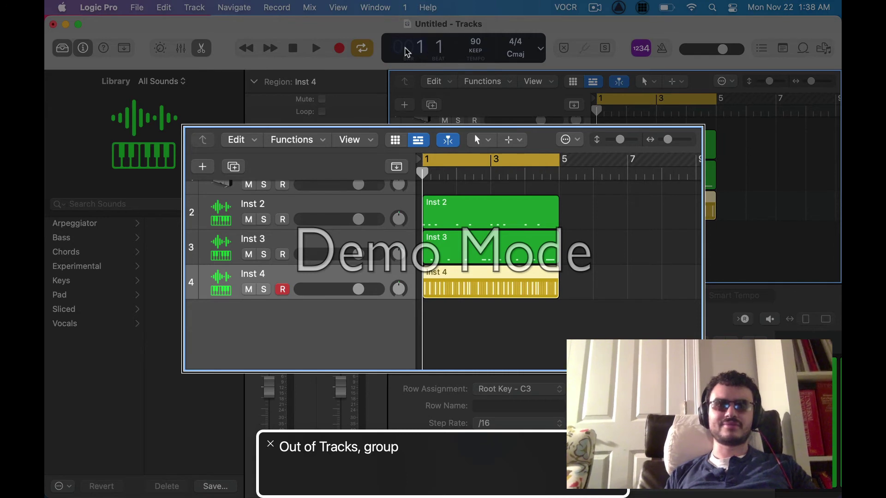
Step: Switch to Finder and open the CASSETTE-BREAKS,-CUTS,-&-SCRATCHES folder in Downloads
key("super+Tab")
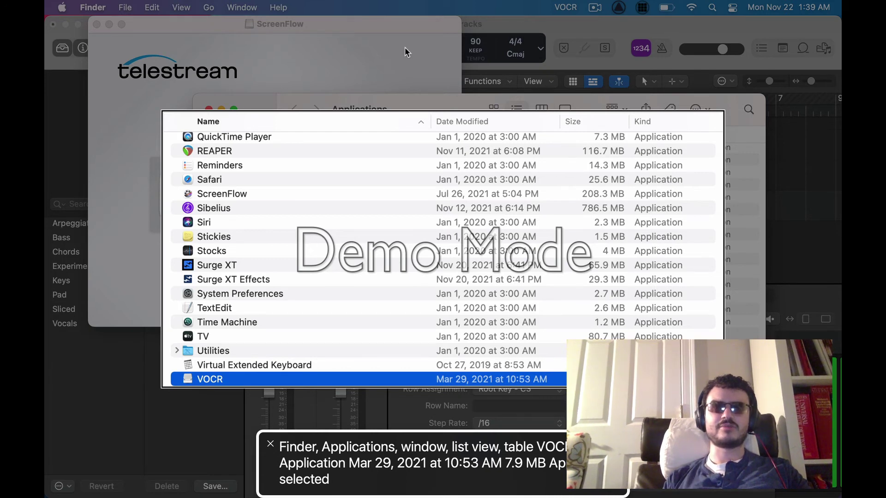
key("alt+super+l")
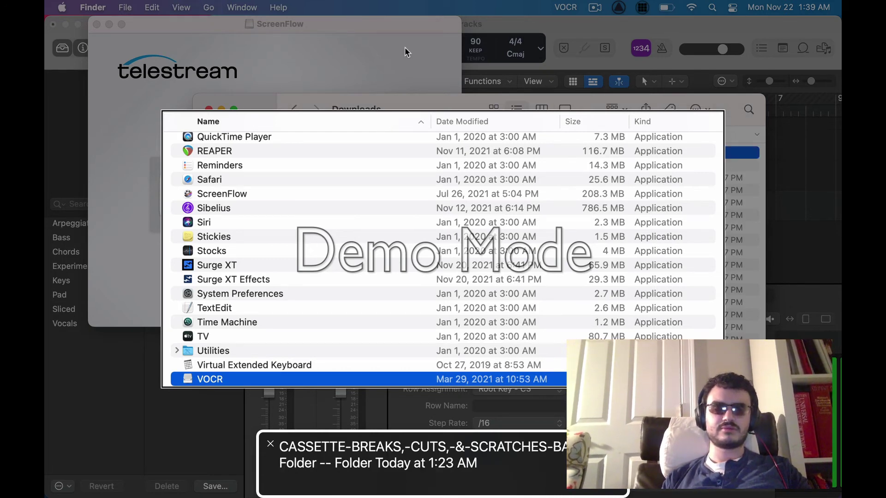
key("super+o")
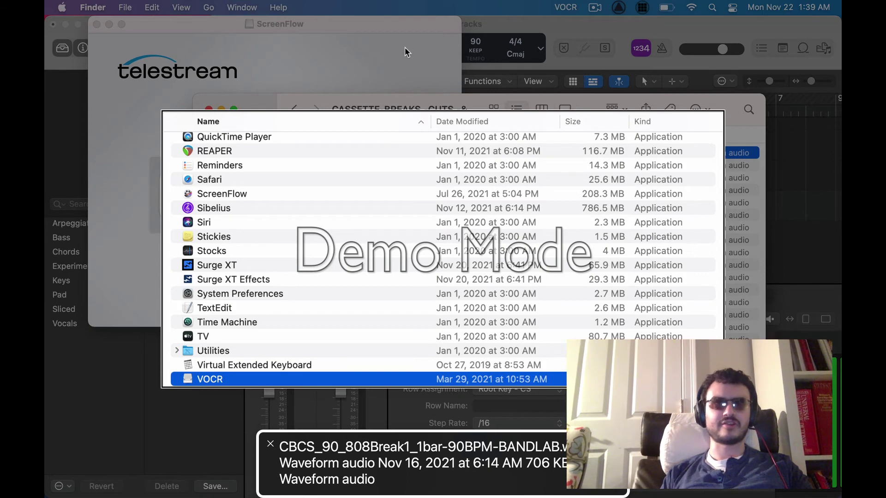
Step: Audition the 90 BPM samples in Quick Look, from the 808 breaks through CBCS_90_BeefyCuts5_2bar-90BPM-BANDLAB.wav
key("Down")
key("Down")
key("Down")
key("space")
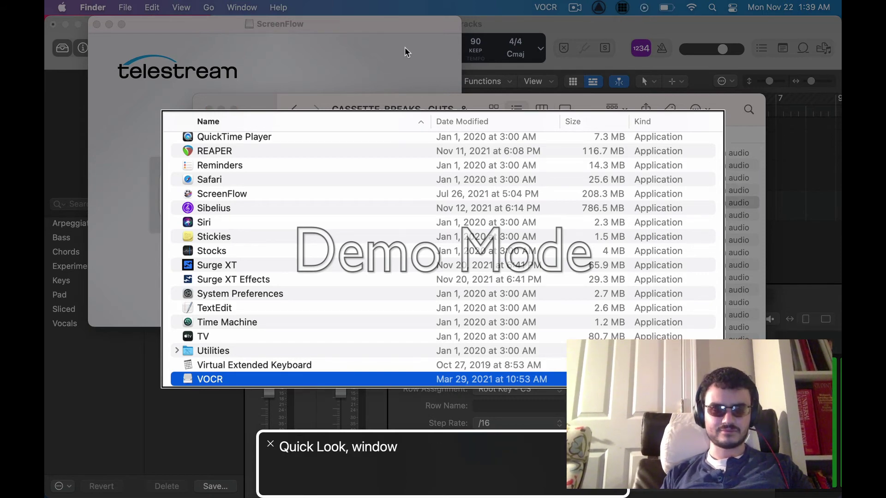
key("Down")
key("Down")
key("Down")
key("Down")
key("Down")
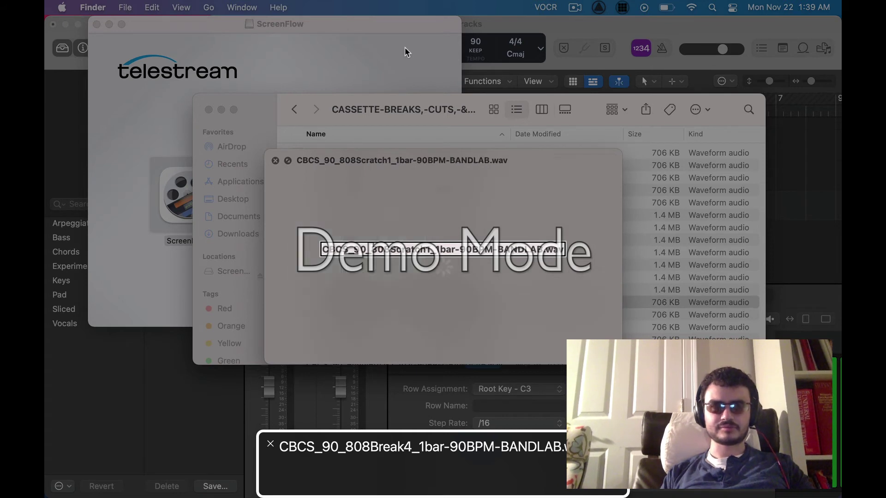
key("Down")
key("Down")
key("Down")
key("Down")
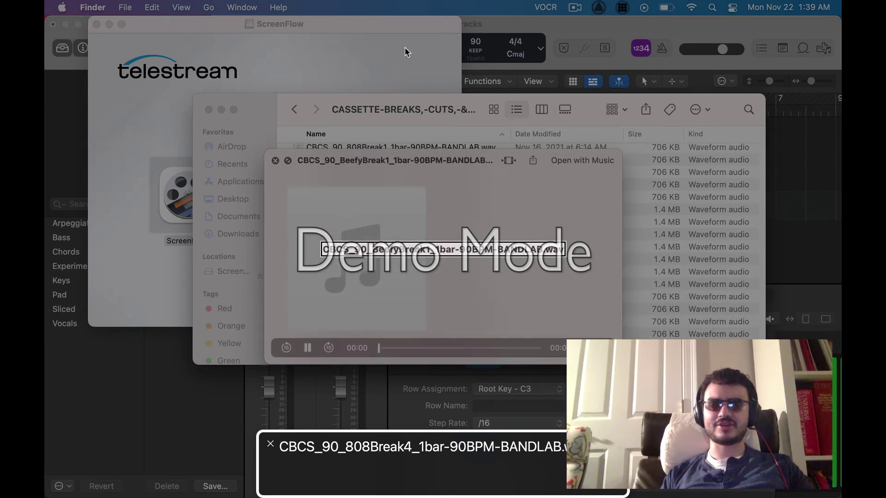
key("Down")
key("Down")
key("Down")
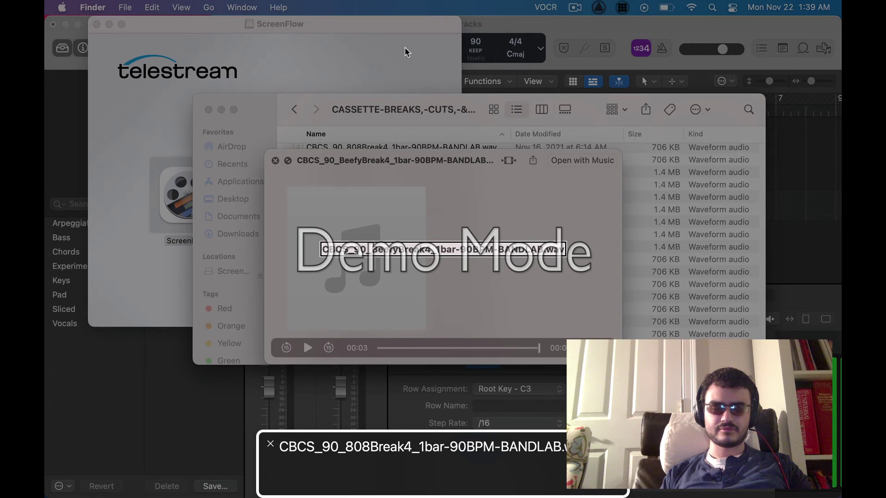
key("Down")
key("Down")
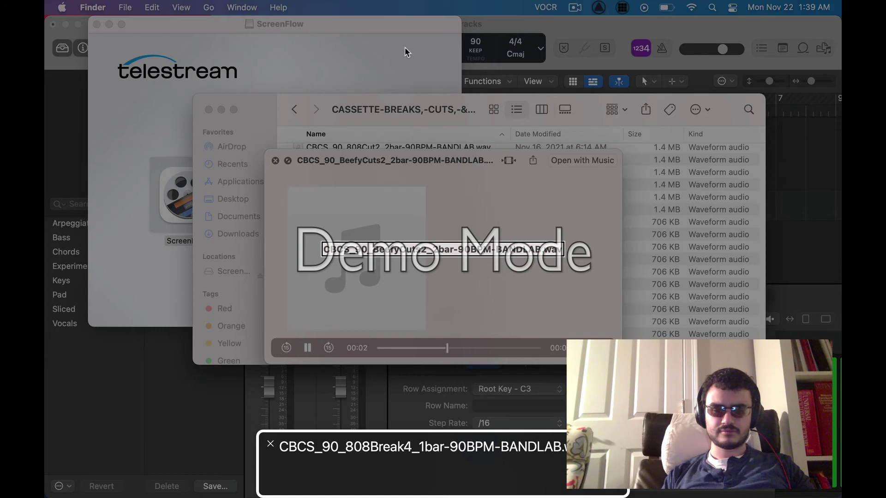
key("Down")
key("Down")
key("Down")
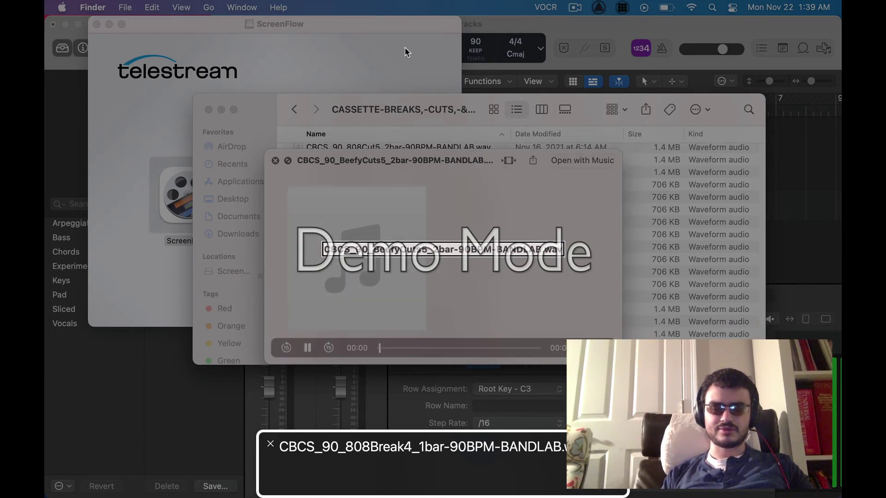
key("space")
Step: Preview the CBCS_90_ClassixBreak2_1bar-90BPM-BANDLAB.wav sample in Quick Look and copy the file
key("Down")
key("Down")
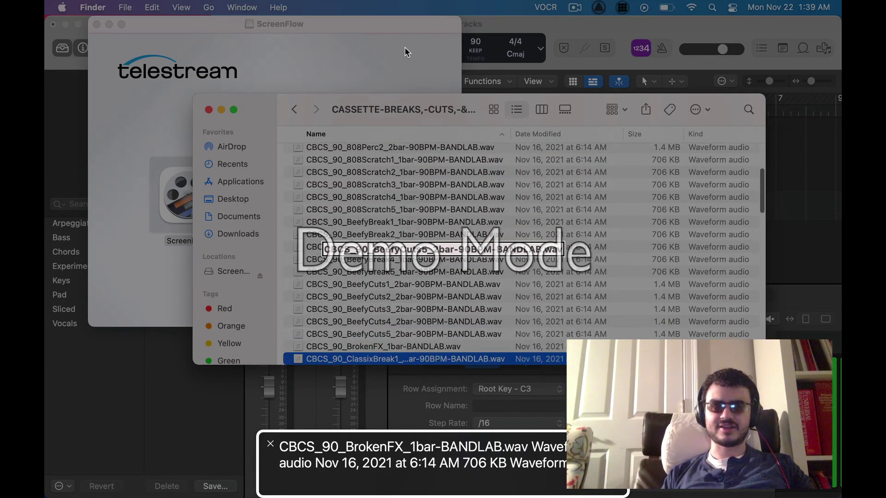
key("Down")
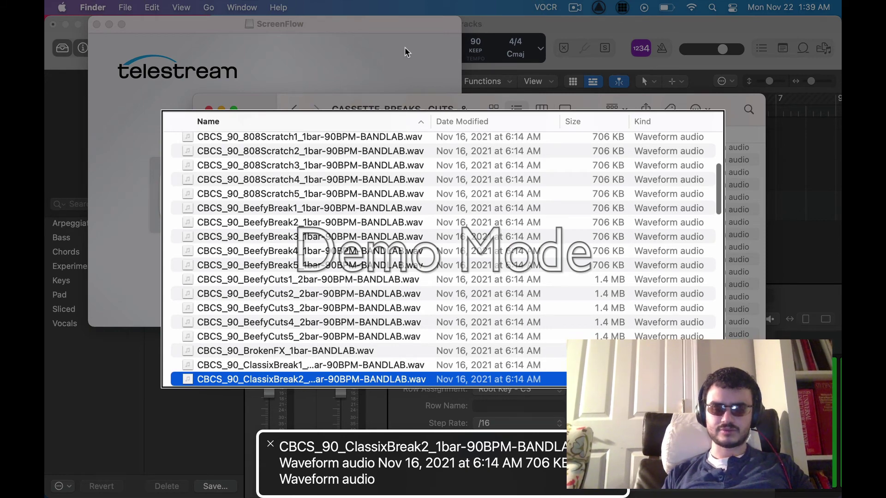
key("space")
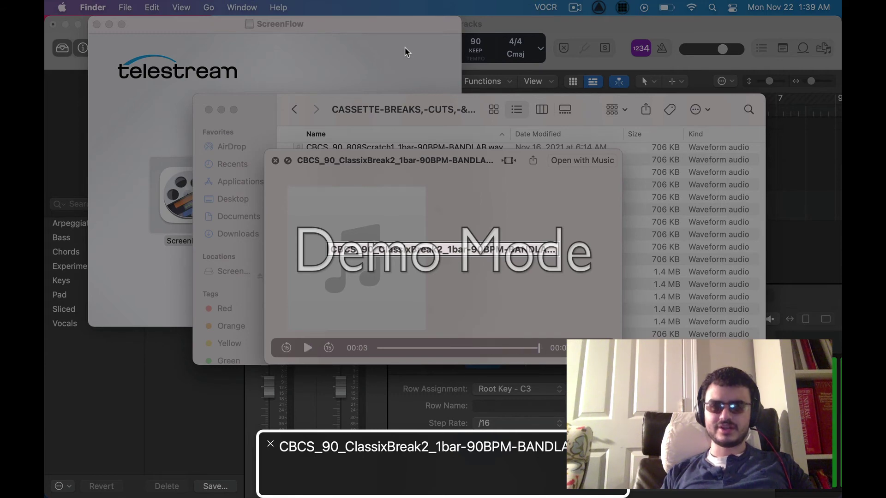
key("space")
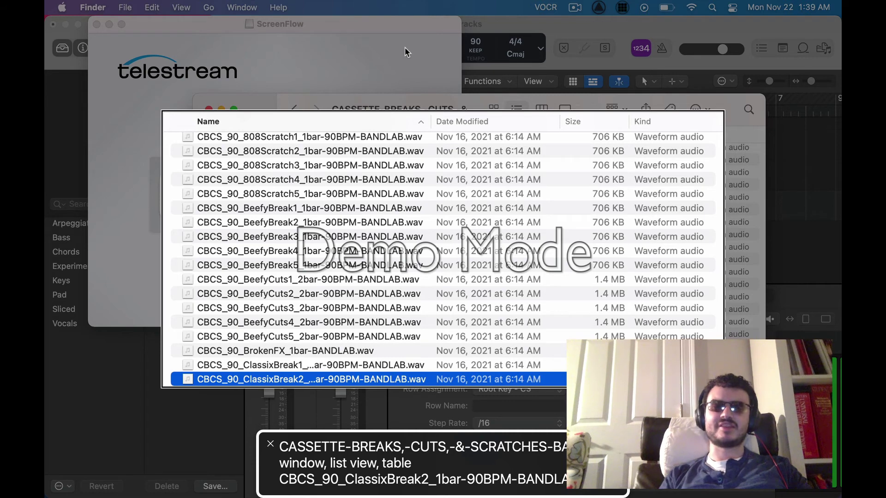
key("super+c")
Step: Switch to Logic Pro and hide the Library, the Step Sequencer editor and the Inspector
key("super+Tab")
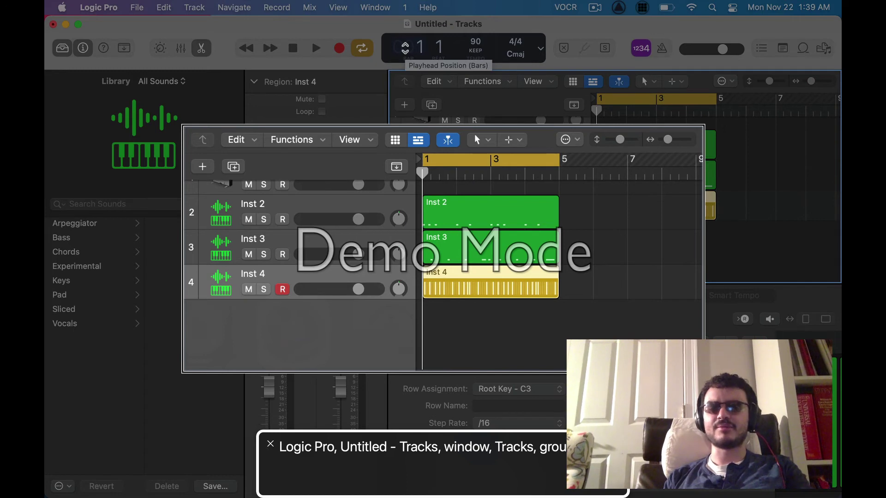
key("y")
key("ctrl+alt+shift+Up")
key("ctrl+alt+Left")
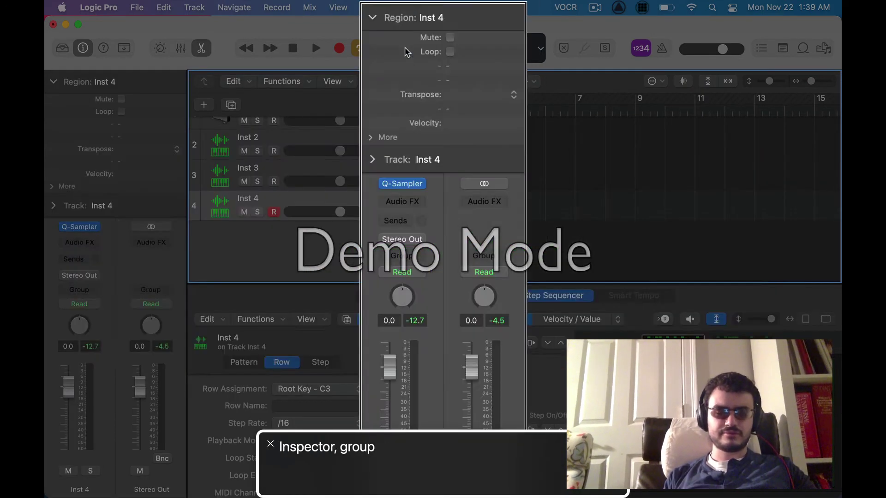
key("ctrl+alt+Right")
key("e")
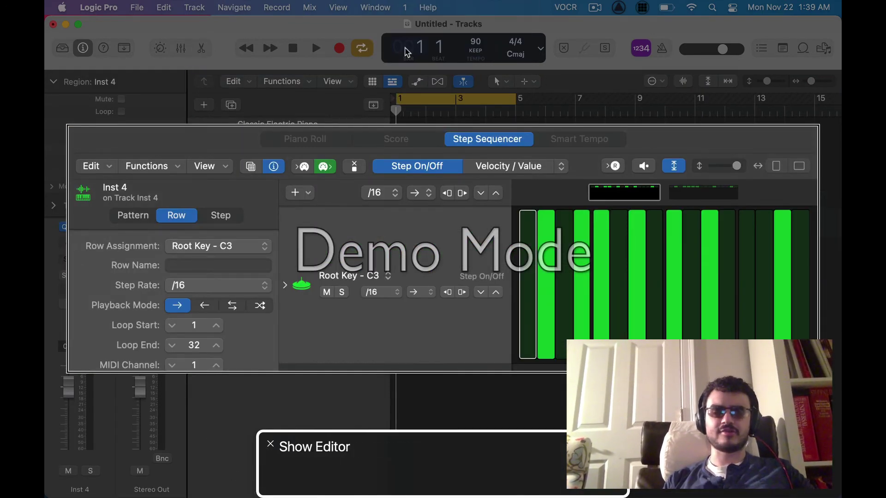
key("ctrl+alt+Left")
key("ctrl+alt+Left")
key("i")
key("ctrl+alt+Left")
key("ctrl+alt+Right")
Step: Paste the copied ClassixBreak2 sample at the beginning of the project
key("Return")
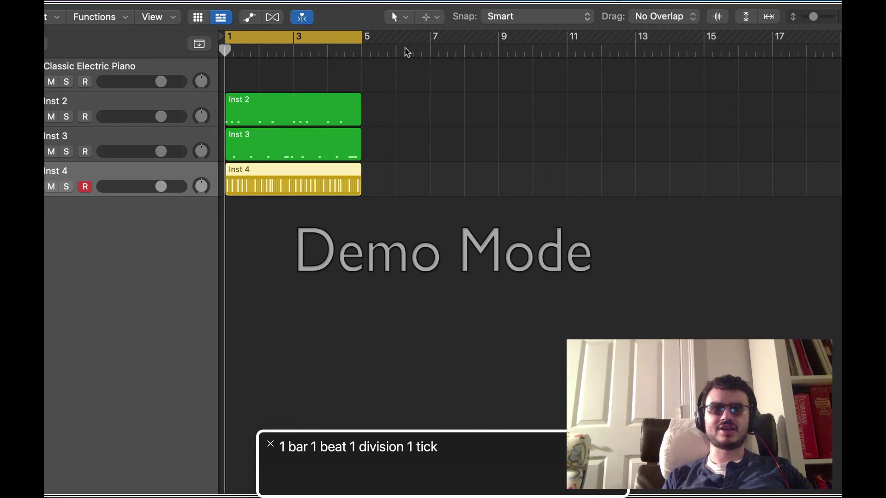
key("super+v")
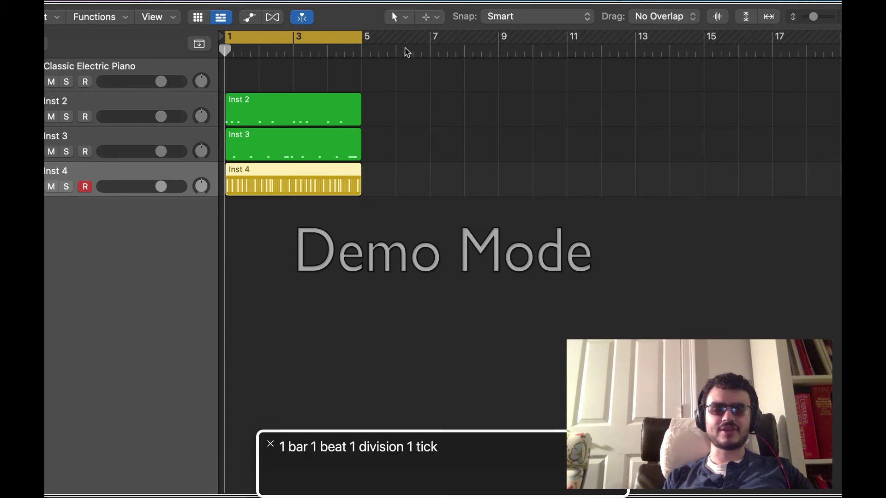
key("c")
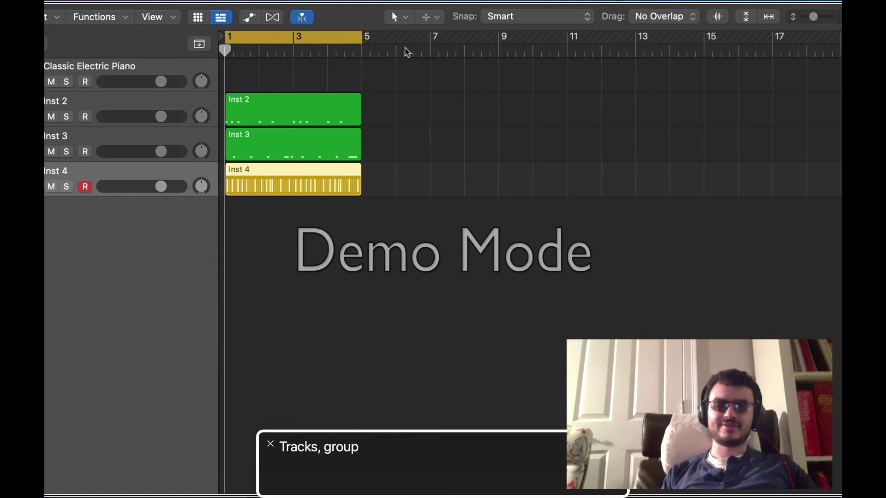
Step: Delete the empty Classic Electric Piano track from the Tracks header
key("ctrl+alt+shift+Down")
key("ctrl+alt+Right")
key("ctrl+alt+shift+Down")
key("ctrl+alt+Right")
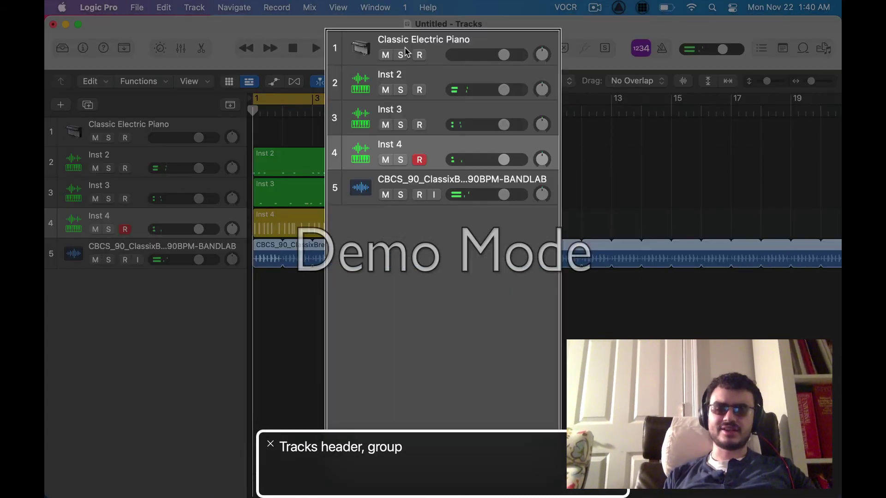
key("ctrl+alt+shift+Down")
key("Down")
key("ctrl+alt+Left")
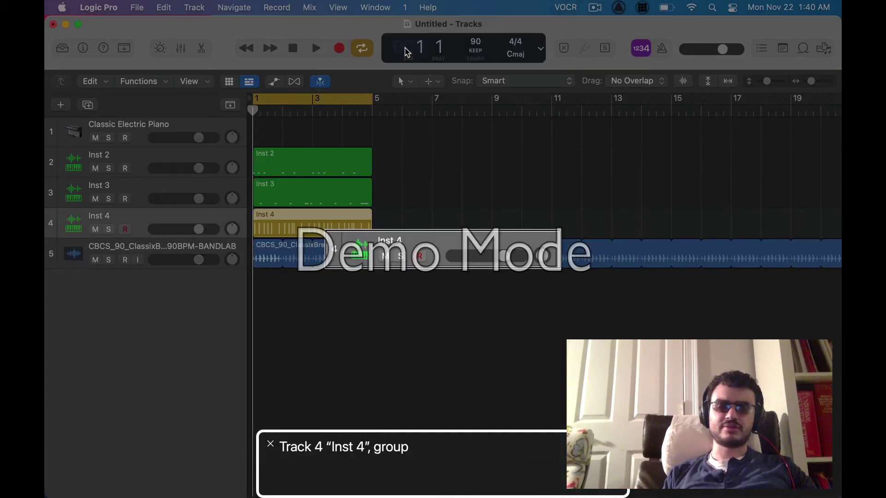
key("ctrl+alt+Home")
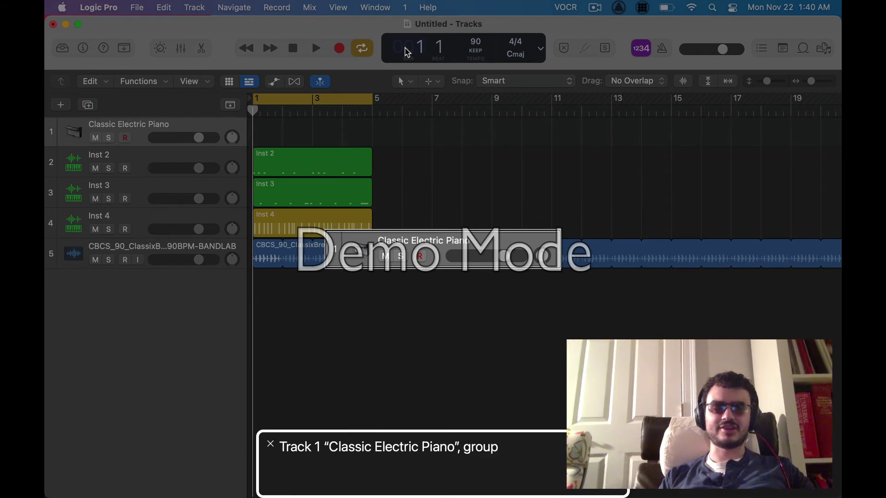
key("super+BackSpace")
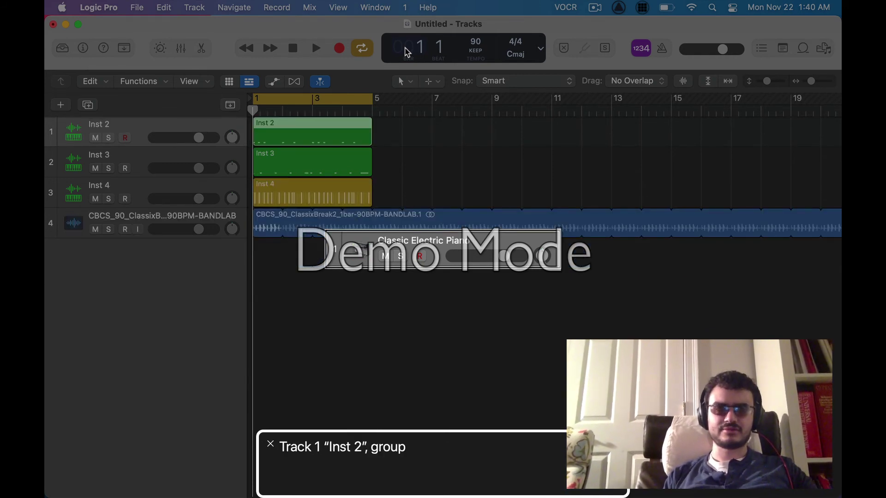
Step: Rename the four remaining tracks Kick, Snare, HH and Beat, in order
type("Kick")
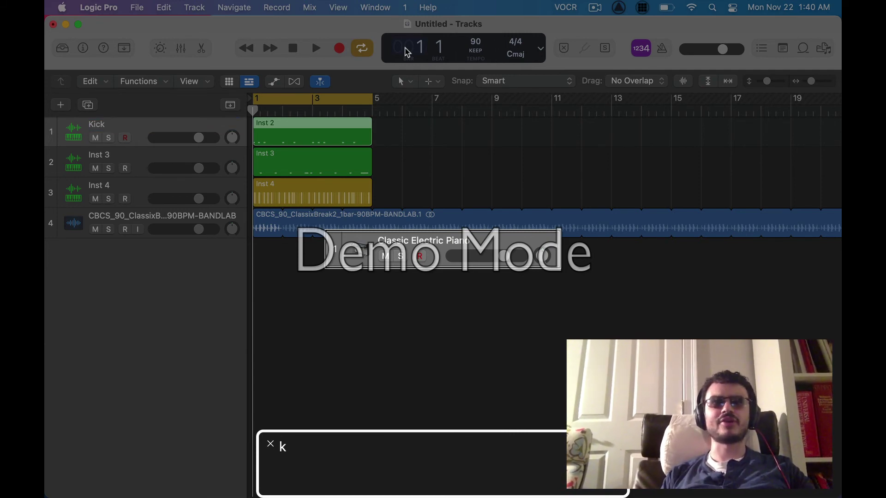
key("Down")
type("Snare")
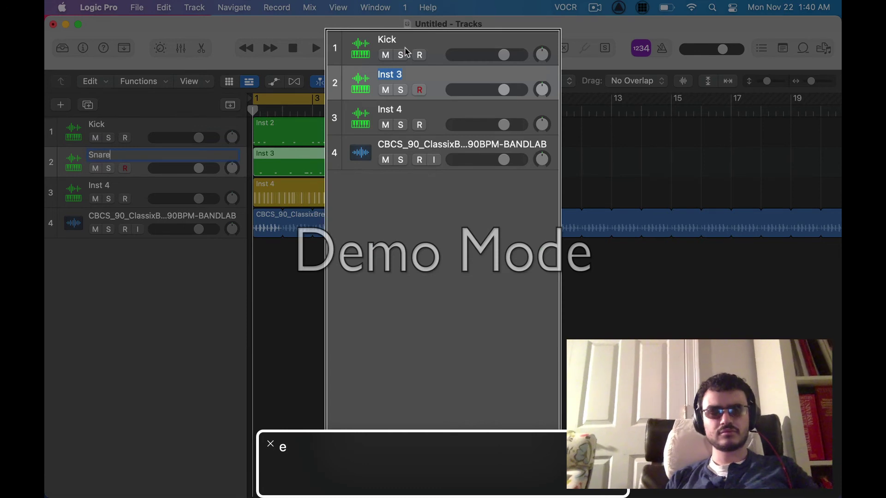
key("Tab")
type("HH")
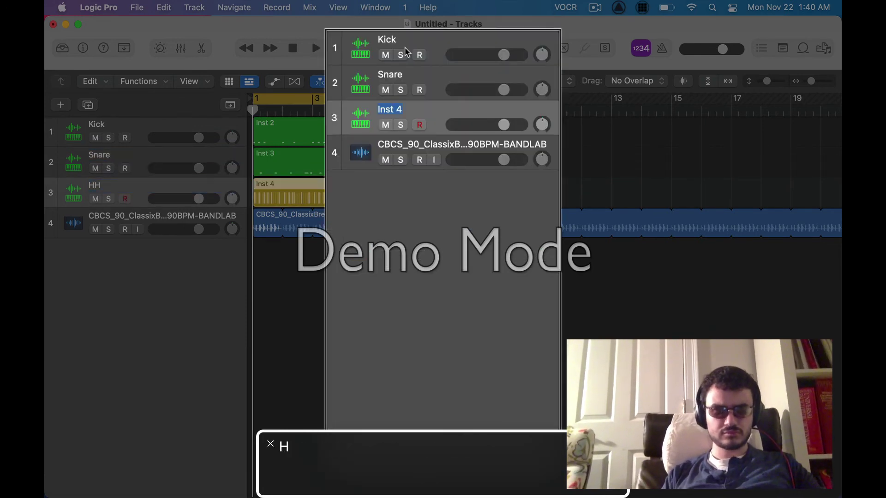
key("Return")
key("Down")
key("shift+Return")
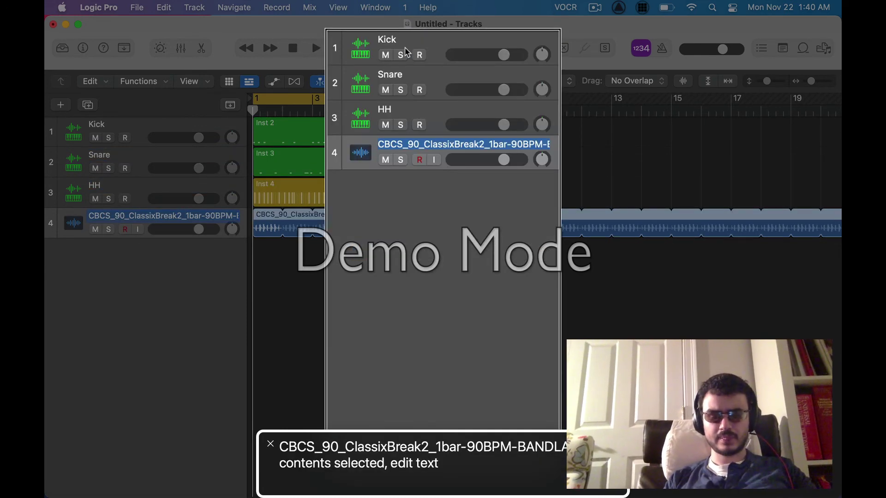
type("Beat")
key("Return")
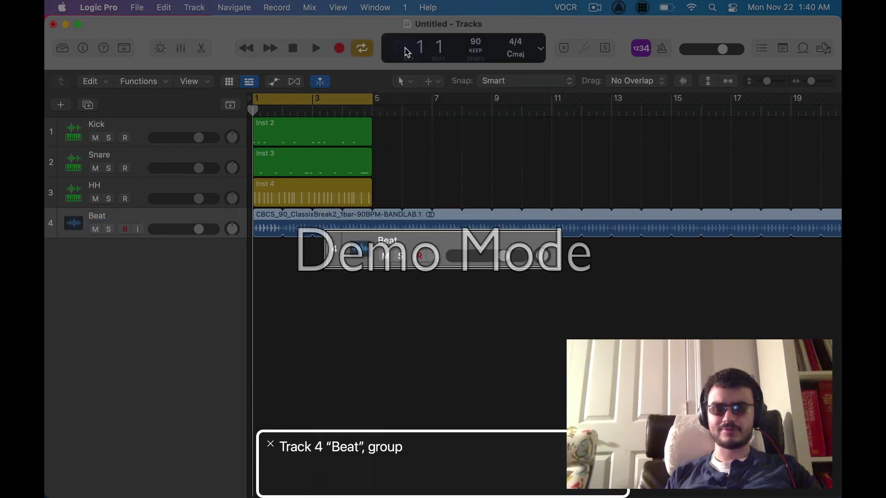
Step: Select the Snare track and slightly lower its volume
key("Up")
key("Up")
key("Up")
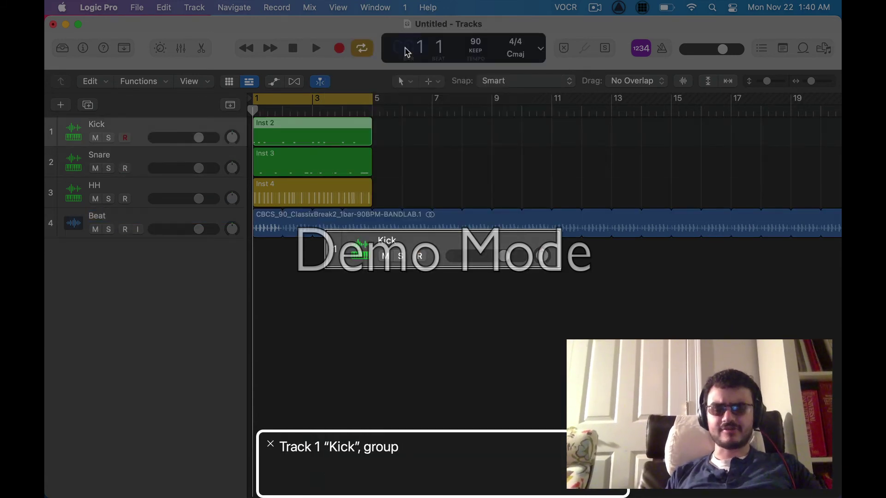
key("Down")
key("ctrl+alt+shift+Down")
key("ctrl+alt+Right")
key("ctrl+alt+Right")
key("ctrl+alt+shift+Down")
key("ctrl+alt+Down")
key("ctrl+alt+Down")
key("ctrl+alt+Up")
key("ctrl+alt+Up")
key("ctrl+alt+shift+Up")
Step: Select the HH track and lower its volume below -4.0 dB
key("Down")
key("ctrl+alt+shift+Down")
key("ctrl+alt+Left")
key("ctrl+alt+Down")
key("ctrl+alt+Down")
key("ctrl+alt+Down")
key("ctrl+alt+Down")
key("ctrl+alt+Down")
key("ctrl+alt+Down")
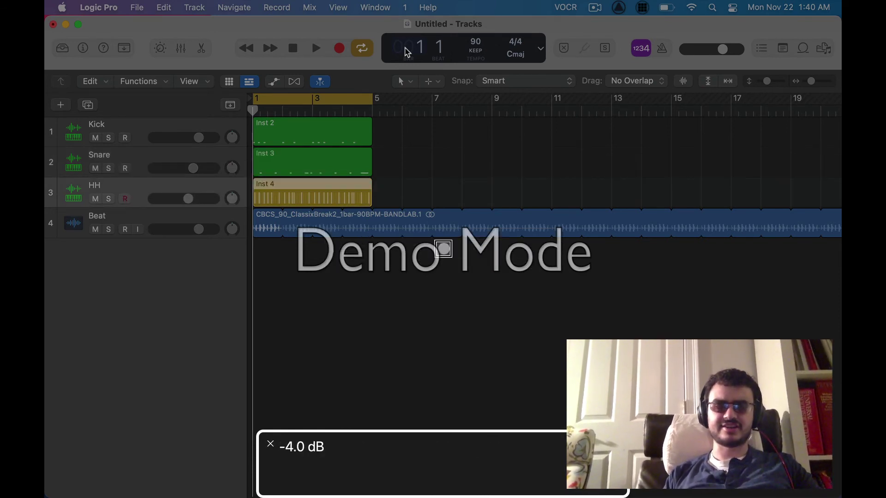
key("ctrl+alt+shift+Up")
Step: Select the Beat track and set its volume to -9.0 dB
key("Down")
key("ctrl+alt+shift+Down")
key("ctrl+alt+Left")
key("ctrl+alt+Down")
key("ctrl+alt+Down")
key("ctrl+alt+Down")
key("ctrl+alt+Down")
key("ctrl+alt+Down")
key("ctrl+alt+Down")
key("ctrl+alt+Down")
key("ctrl+alt+Down")
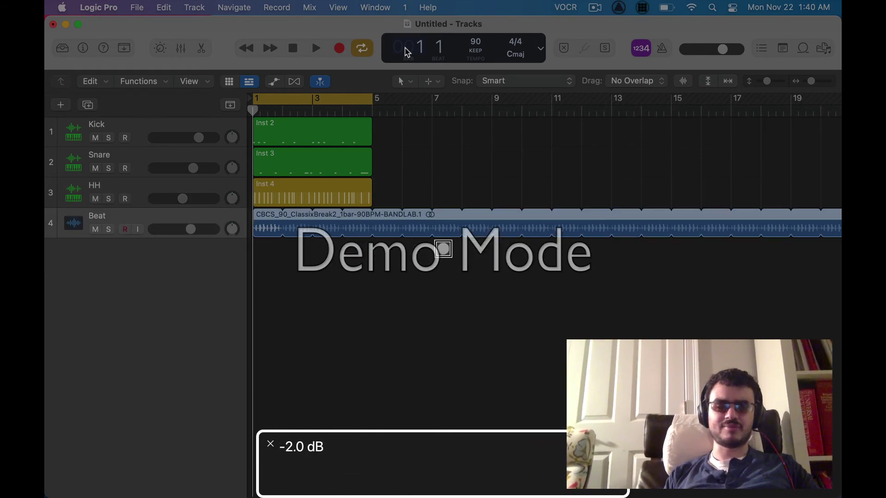
key("ctrl+alt+Down")
key("ctrl+alt+Down")
key("ctrl+alt+Down")
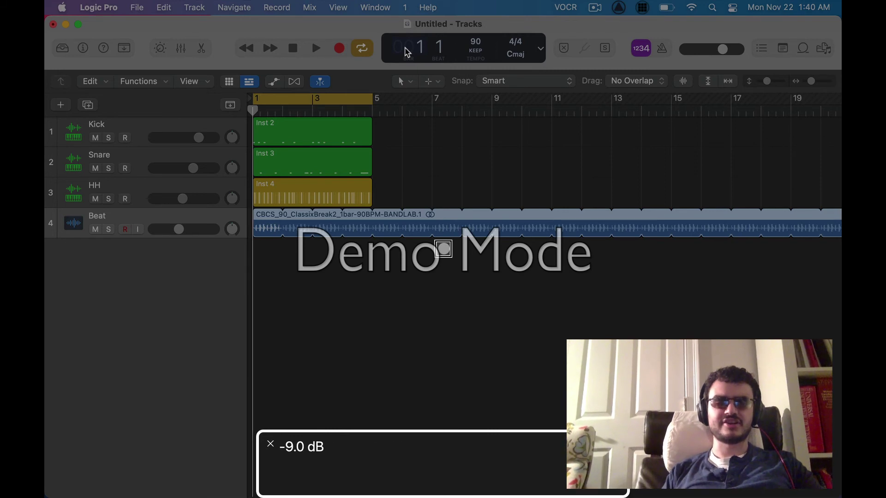
Step: Play the mix from the beginning of the project to check the balance, stop playback, and leave the Tracks group
key("Return")
key("space")
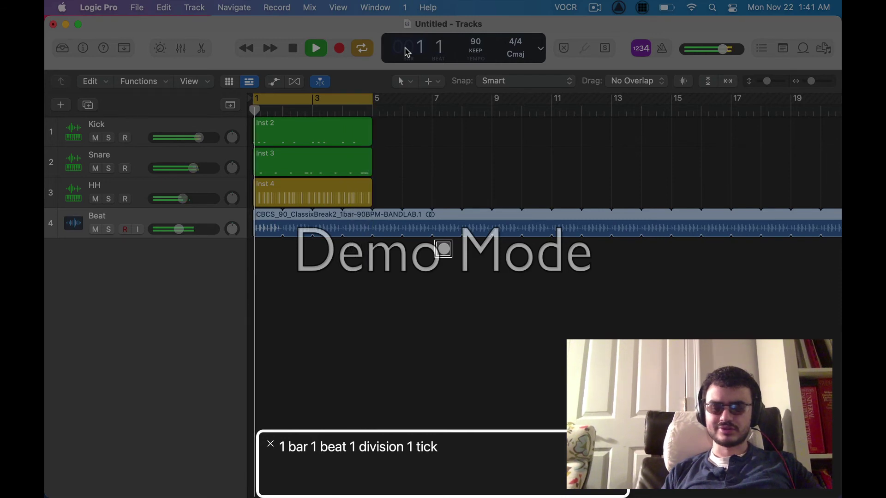
key("space")
key("ctrl+alt+shift+Up")
key("ctrl+alt+shift+Up")
key("ctrl+alt+shift+Up")
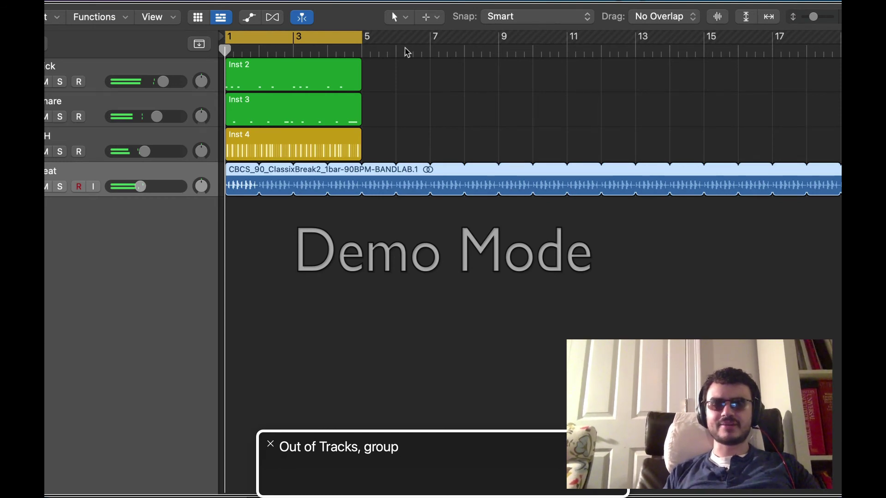
Step: Switch to Finder and preview the CBCS_90_DolbyBreak5_1bar-90BPM-BANDLAB.wav sample
key("super+Tab")
key("Down")
key("Down")
key("Down")
key("Down")
key("Down")
key("Down")
key("Down")
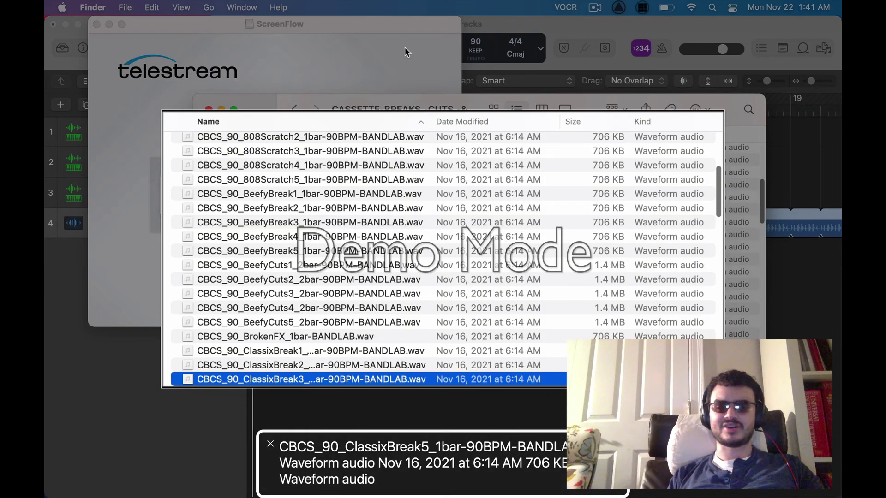
key("Down")
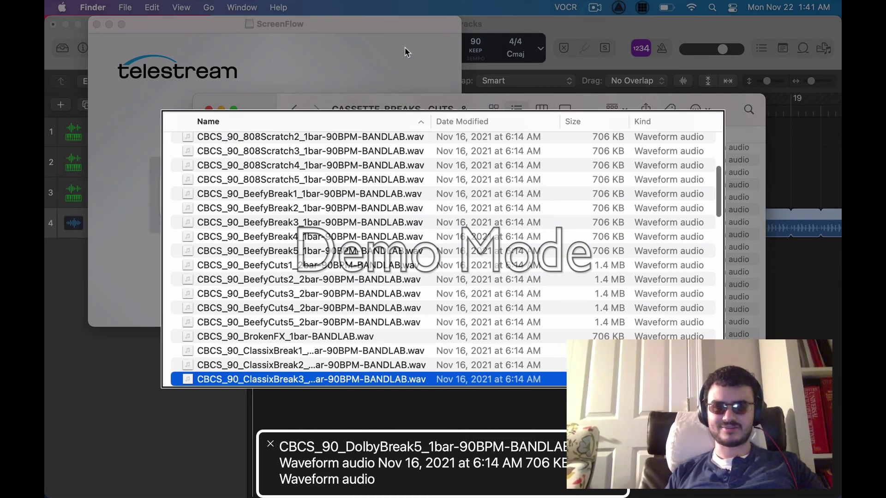
key("space")
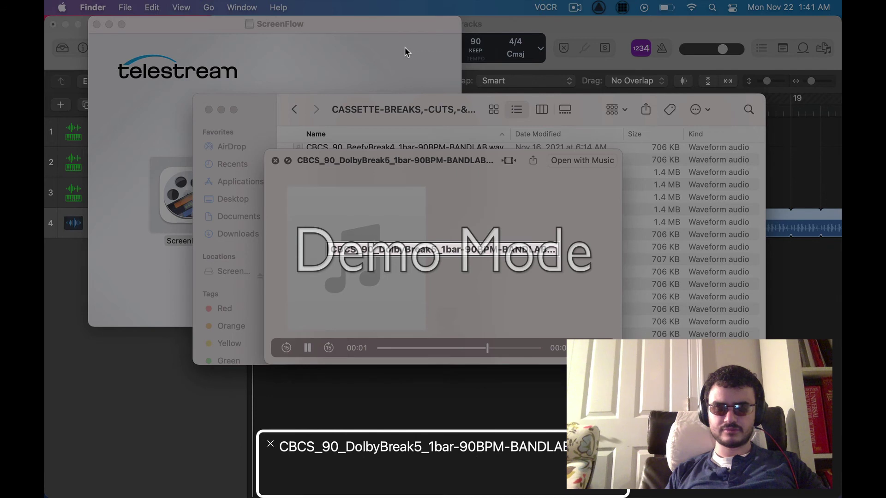
Step: Audition the samples further down the list, from the Dolby cuts through the retro and scratch samples to the 808 sounds, and close the preview
key("Down")
key("Down")
key("Down")
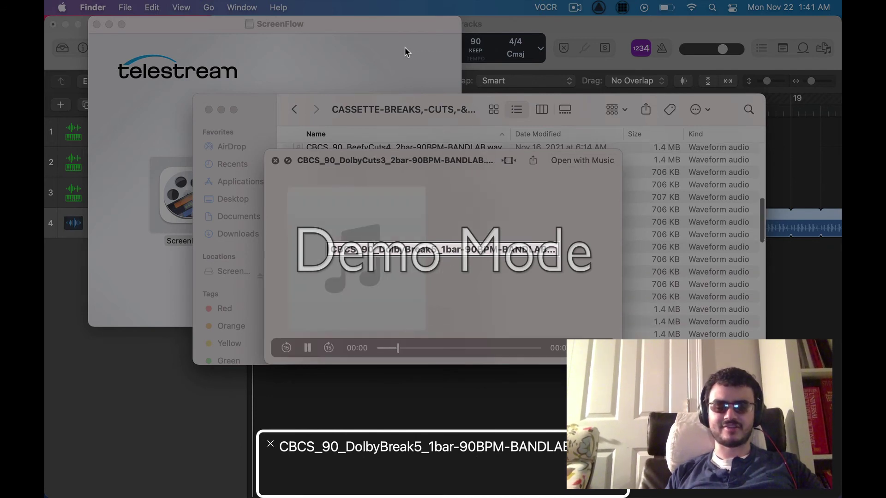
key("Down")
key("Down")
key("Down")
key("Down")
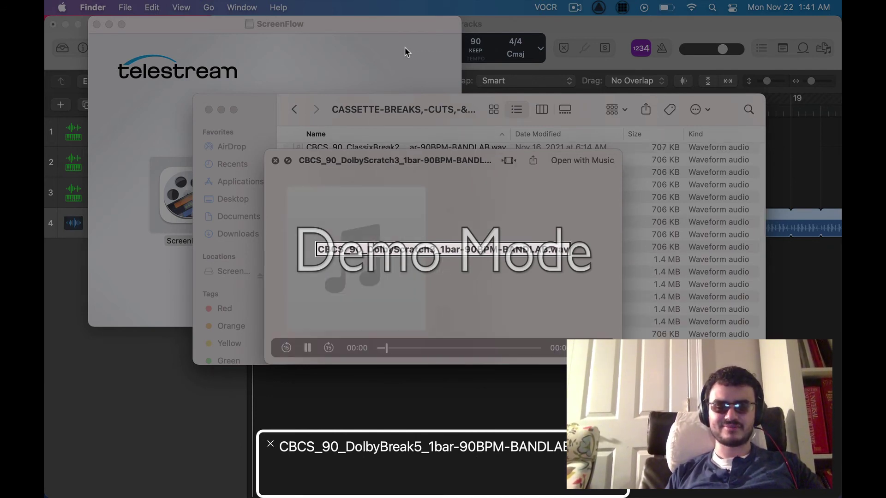
key("Down")
key("Down")
key("Down")
key("Down")
key("Down")
key("Down")
key("Down")
key("Down")
key("Down")
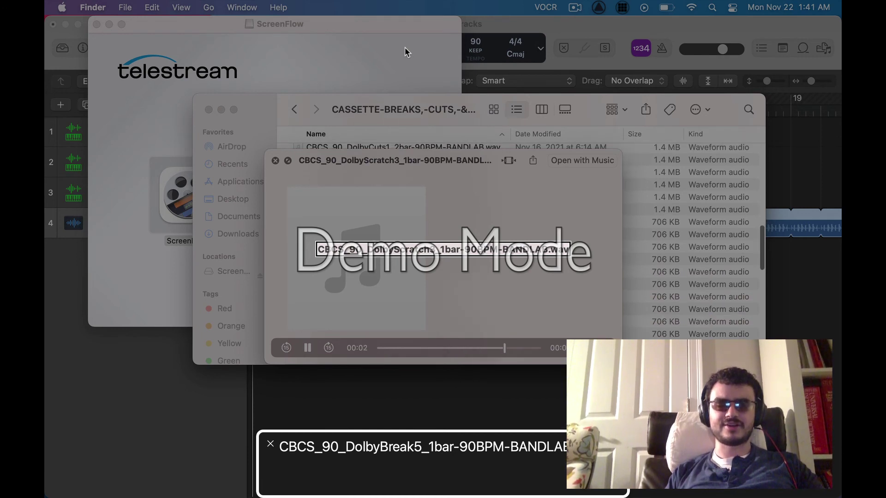
key("Down")
key("Down")
key("Down")
key("Down")
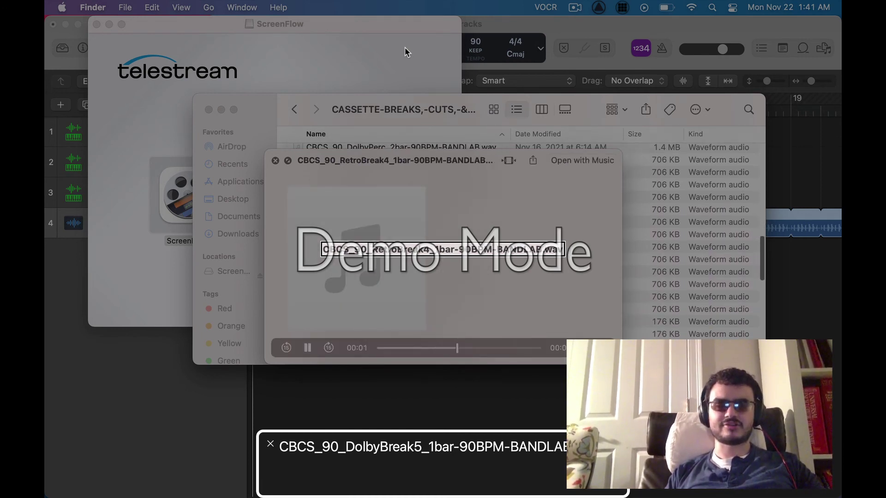
key("Down")
key("Down")
key("Down")
key("Down")
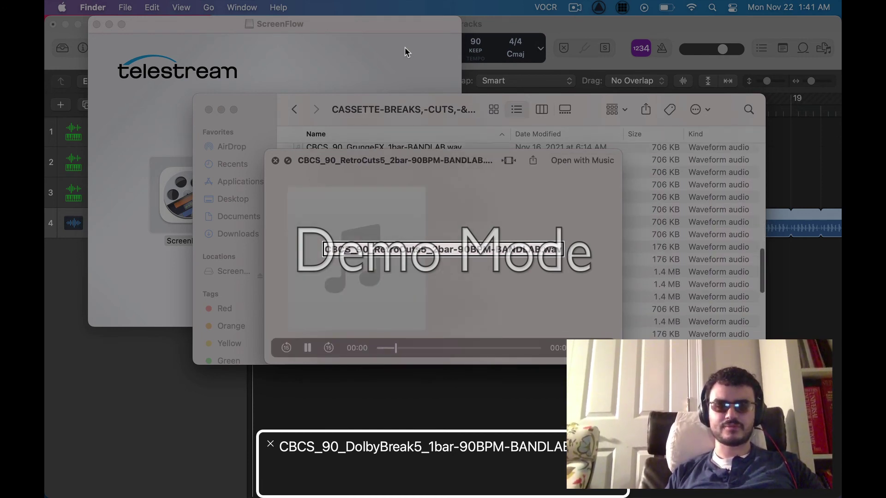
key("Down")
key("Down")
key("Down")
key("Down")
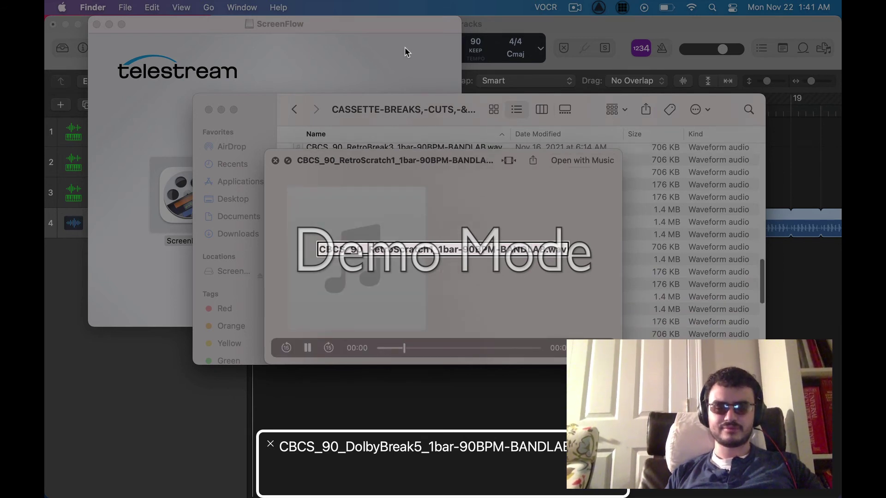
key("Down")
key("Down")
key("Down")
key("Down")
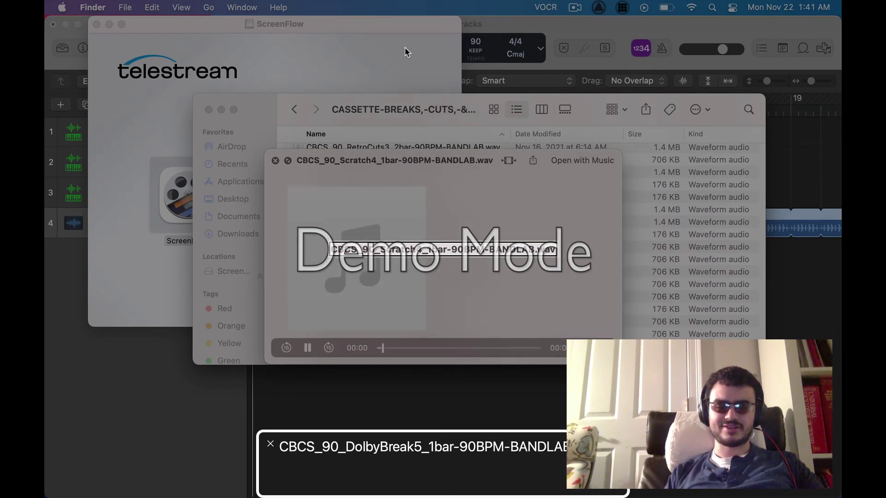
key("Down")
key("Down")
key("Down")
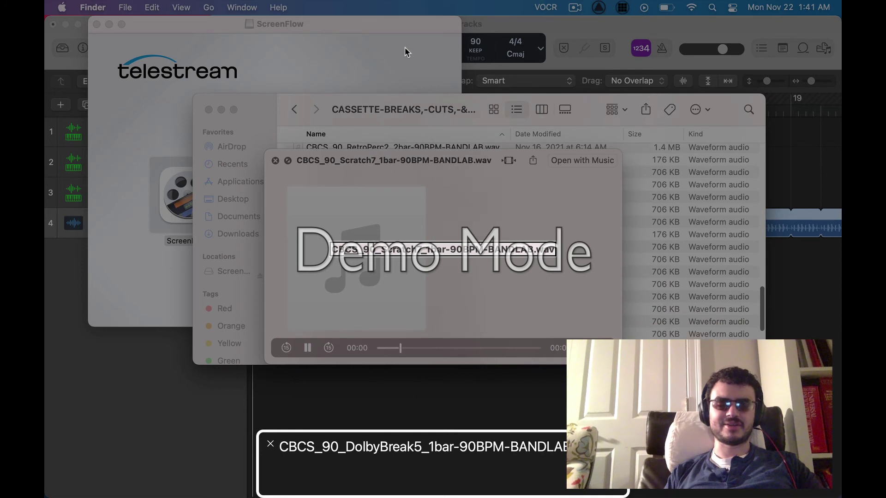
key("Down")
key("Down")
key("Down")
key("Down")
key("Down")
key("Down")
key("Down")
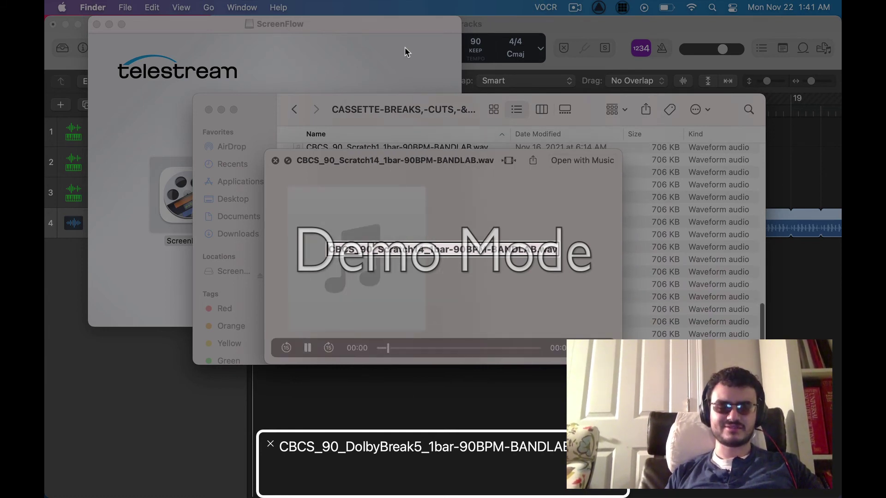
key("Down")
key("Down")
key("Down")
key("Down")
key("Down")
key("Down")
key("Down")
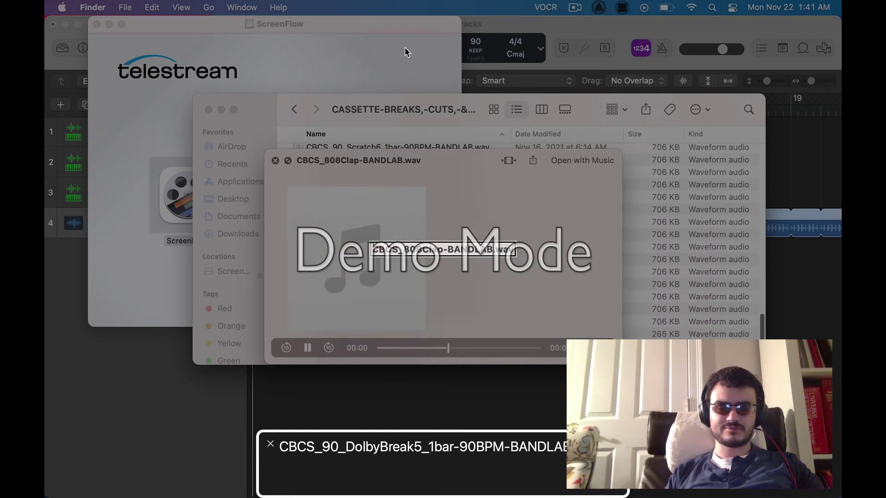
key("Down")
key("Down")
key("space")
Step: Go back up the list and audition the Scratch3, RetroScratch4 and RetroScratch3 samples, closing the preview at the end
key("Up")
key("Up")
key("Up")
key("Up")
key("Up")
key("Up")
key("Up")
key("Up")
key("Up")
key("Up")
key("Up")
key("Up")
key("Up")
key("Up")
key("Up")
key("Up")
key("Up")
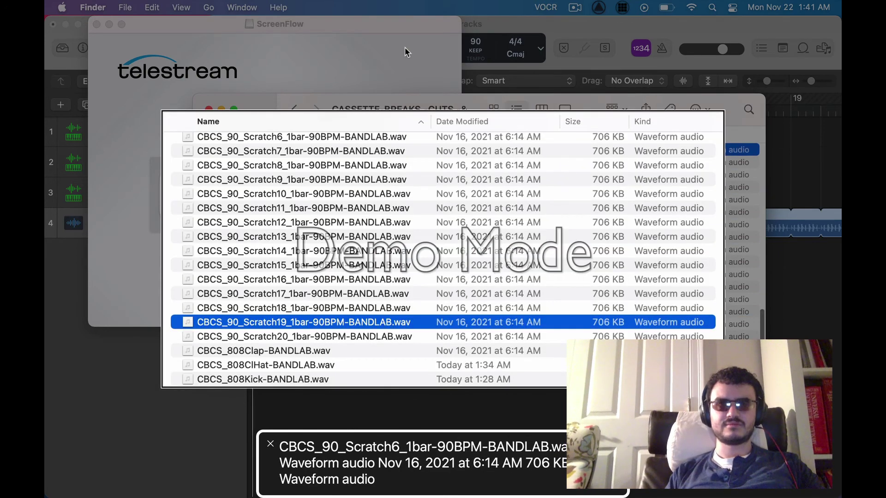
key("Up")
key("Up")
key("Up")
key("space")
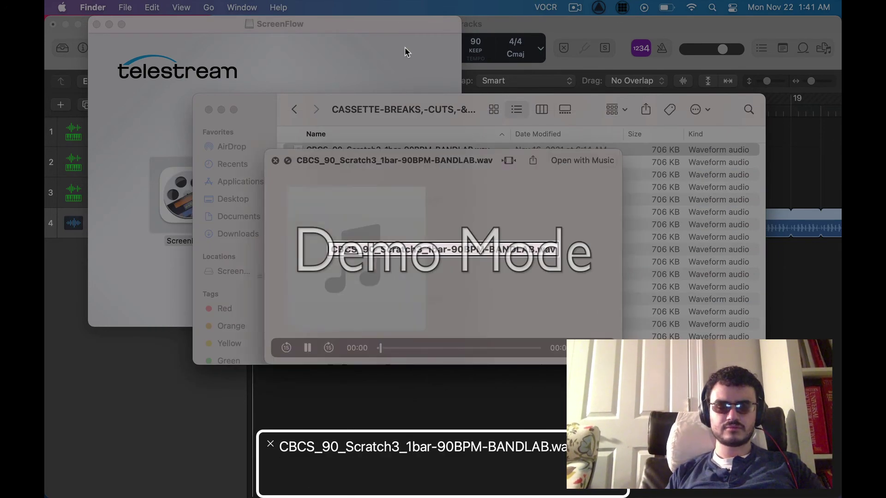
key("Up")
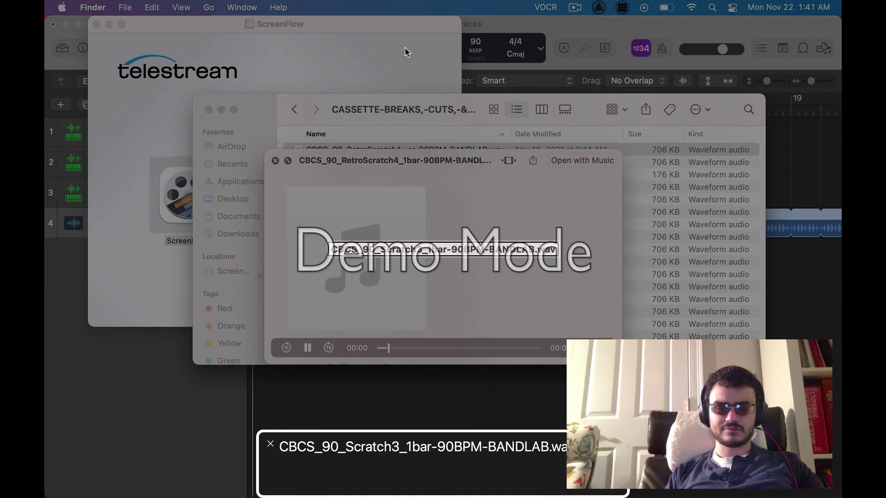
key("Up")
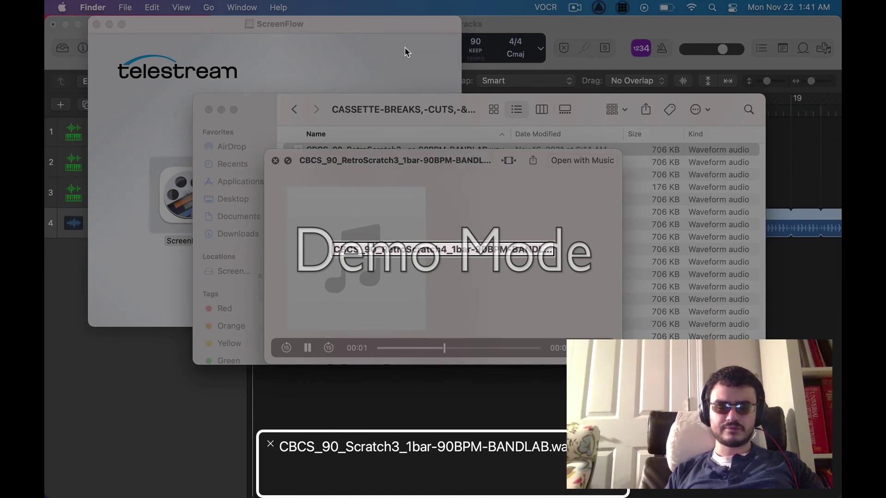
key("space")
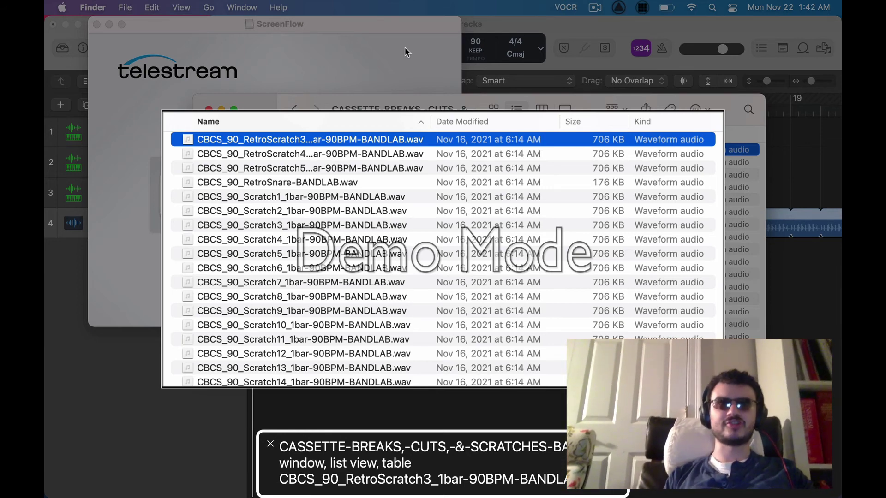
Step: Select CBCS_90_Scratch2_1bar-90BPM-BANDLAB.wav, listen to its preview and close it
key("Down")
key("Down")
key("Down")
key("Down")
key("Down")
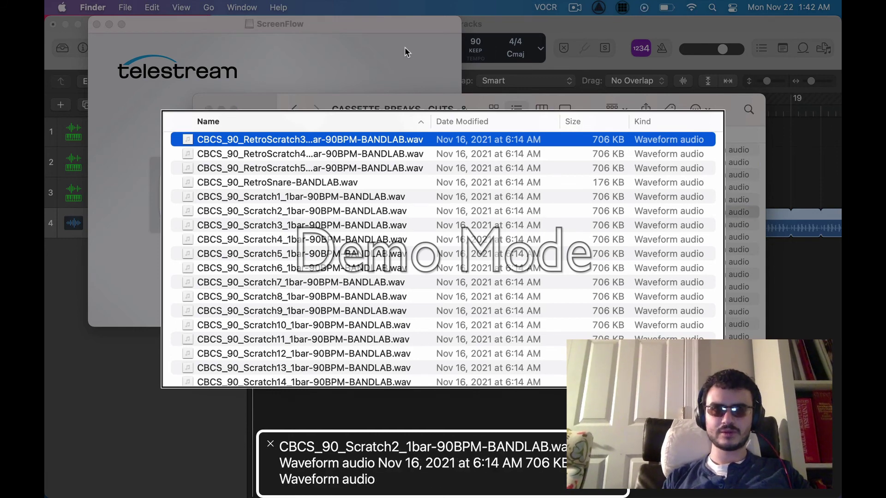
key("space")
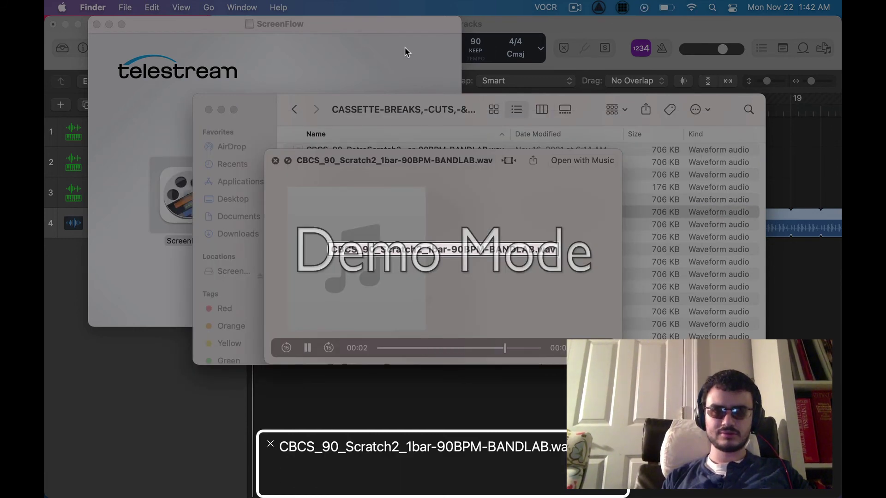
key("space")
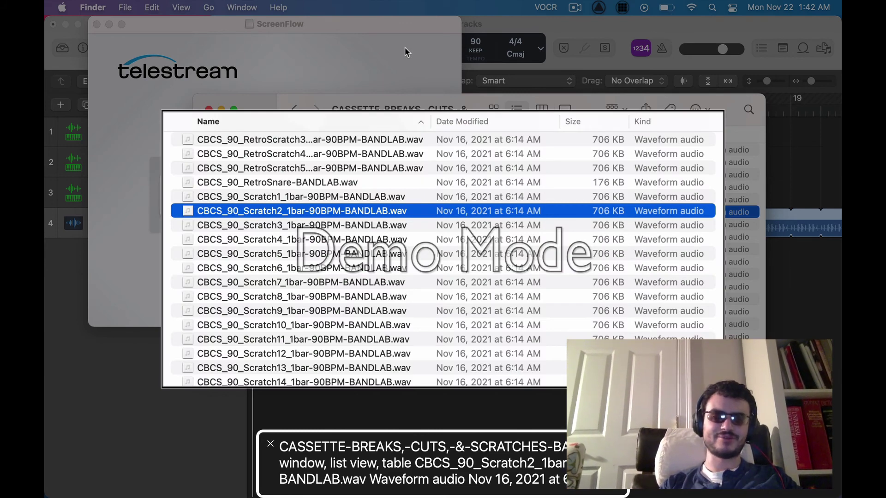
Step: Copy the Scratch2 sample and paste it into the Logic Pro project at bar 4 on a new track
key("super+c")
key("super+Tab")
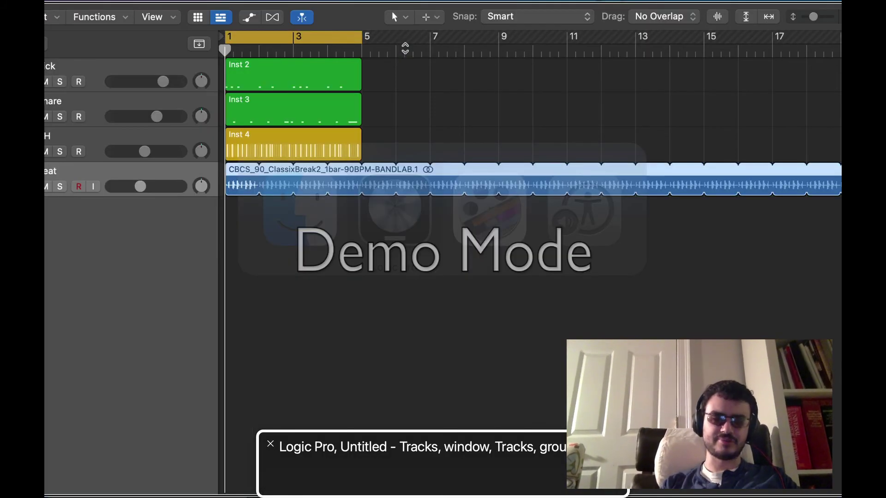
key("super+v")
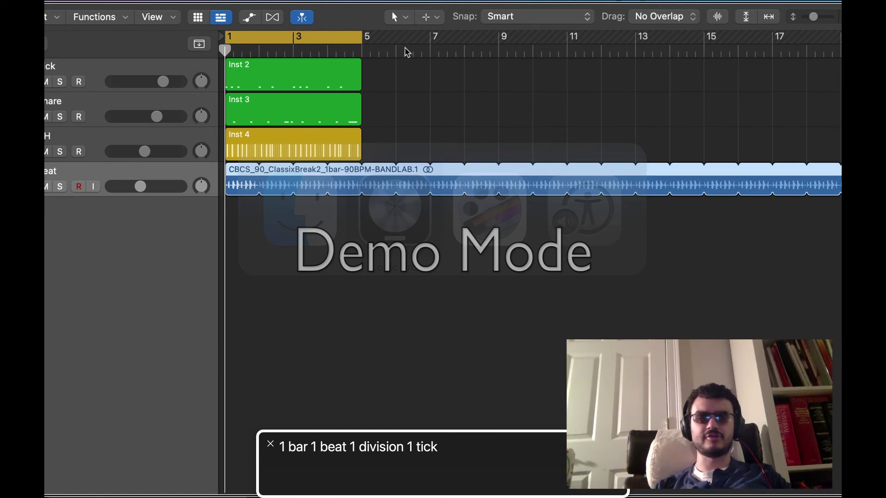
Step: Go to the new Scratch2 track in the tracks header and lower its volume to -4.0 dB
key("ctrl+alt+shift+Down")
key("ctrl+alt+Right")
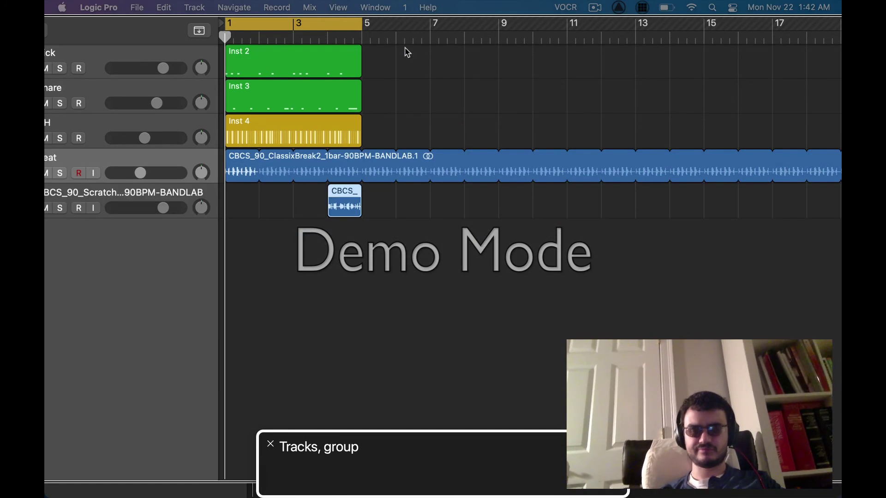
key("ctrl+alt+shift+Down")
key("ctrl+alt+shift+Down")
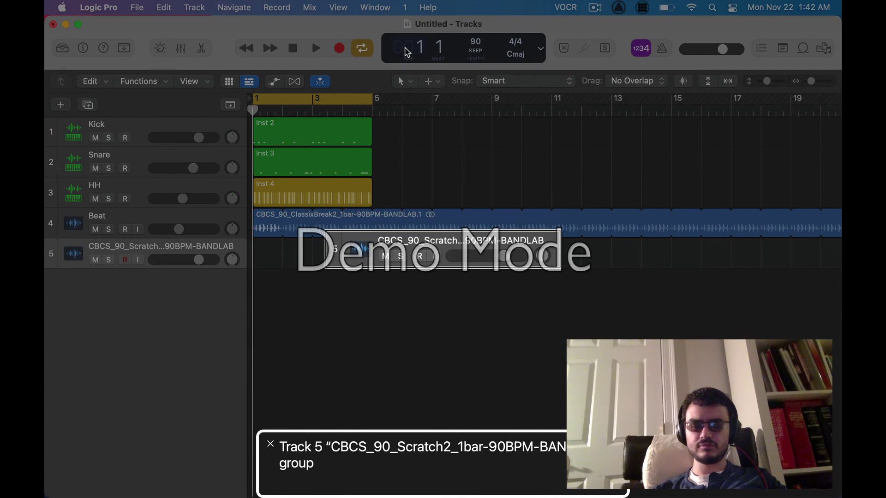
key("ctrl+alt+shift+Down")
key("ctrl+alt+Right")
key("ctrl+alt+shift+Down")
key("ctrl+alt+Down")
key("ctrl+alt+Down")
key("ctrl+alt+Down")
key("ctrl+alt+Down")
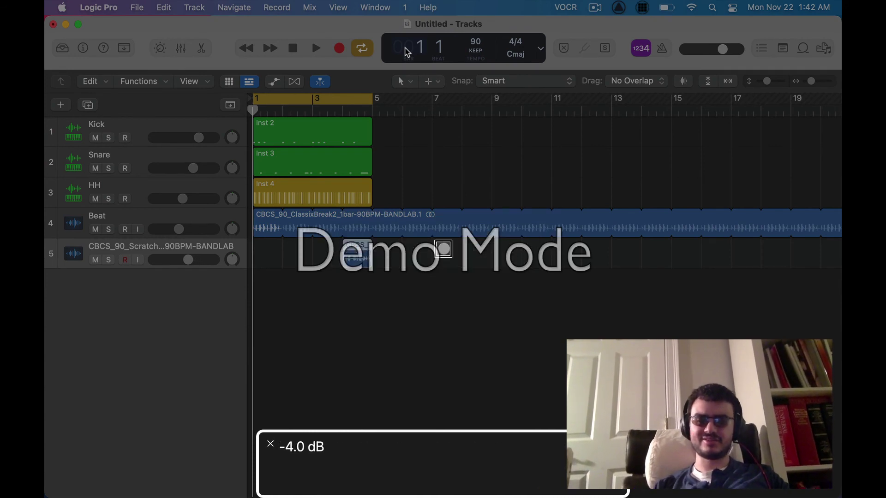
Step: Select all five tracks from Kick to Scratch2 together and group them into a Summing Stack
key("ctrl+alt+shift+Up")
key("ctrl+alt+shift+Up")
key("ctrl+alt+Right")
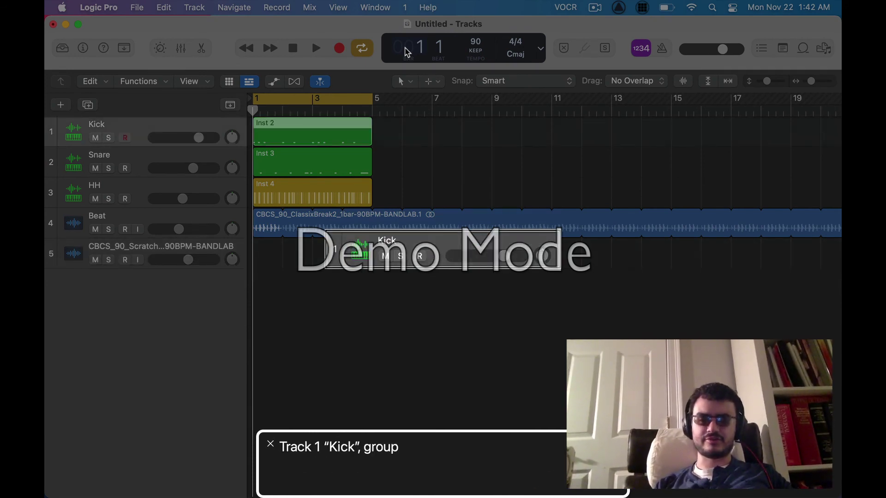
key("ctrl+alt+super+Return")
key("ctrl+alt+Right")
key("ctrl+alt+super+Return")
key("ctrl+alt+Right")
key("ctrl+alt+super+Return")
key("ctrl+alt+Right")
key("ctrl+alt+super+Return")
key("ctrl+alt+Right")
key("ctrl+alt+super+Return")
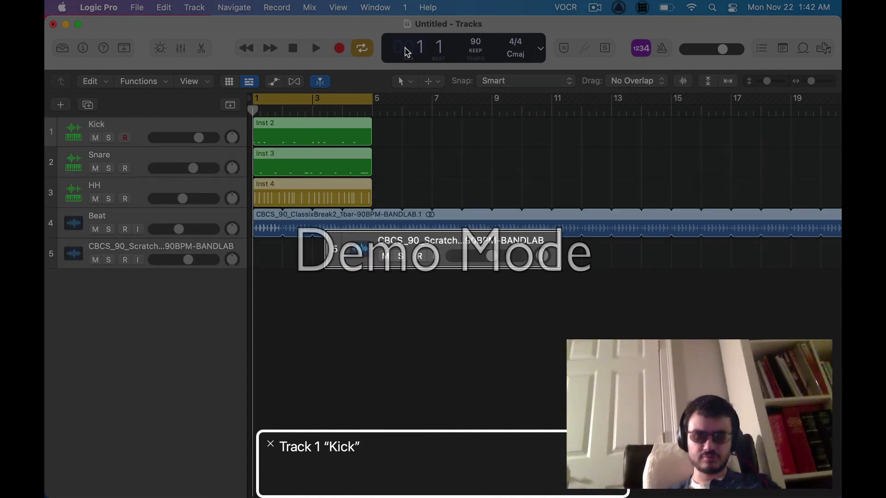
key("super+shift+d")
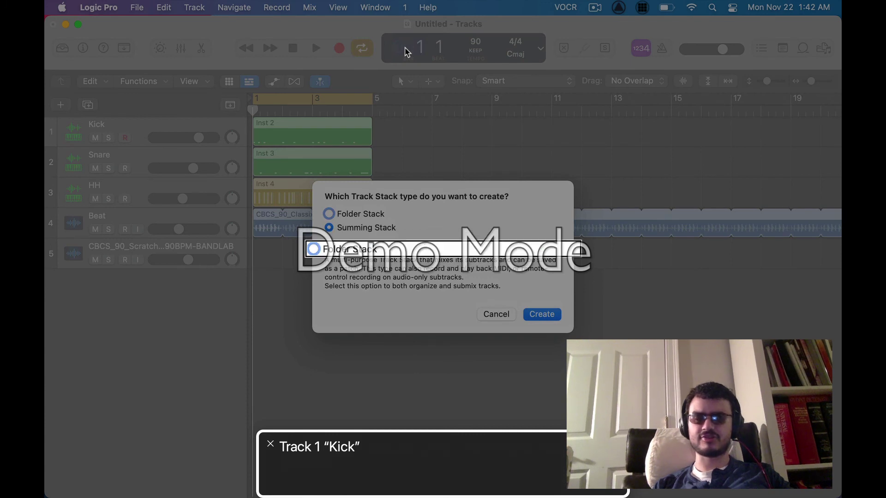
key("ctrl+alt+Left")
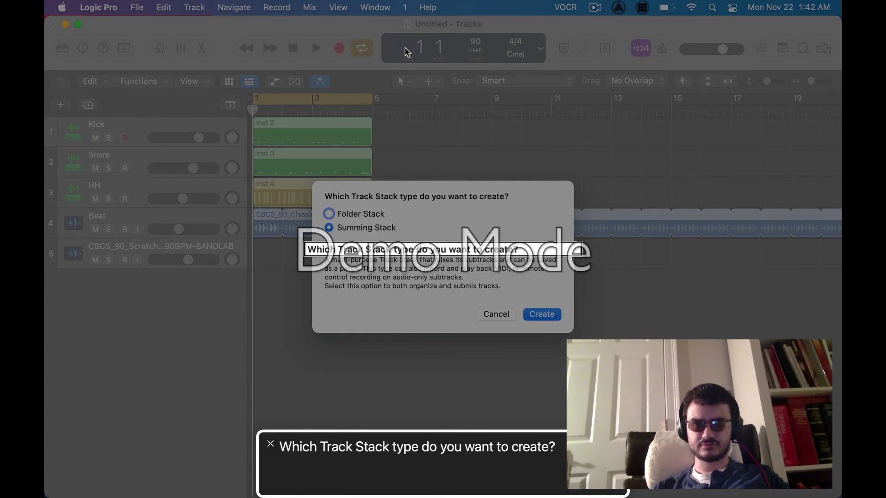
key("ctrl+alt+Right")
key("ctrl+alt+Right")
key("Return")
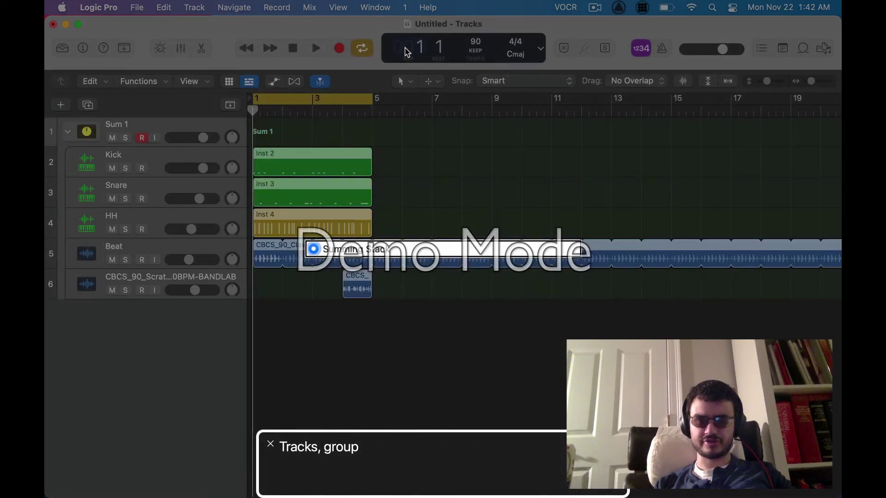
Step: Collapse the new summing stack and rename it drums
key("ctrl+alt+shift+Down")
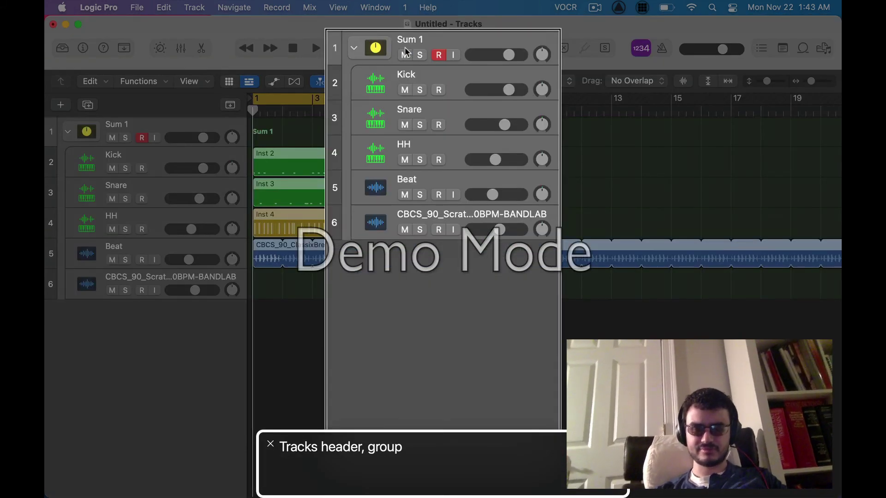
key("ctrl+alt+shift+Down")
key("ctrl+alt+shift+Down")
key("ctrl+alt+space")
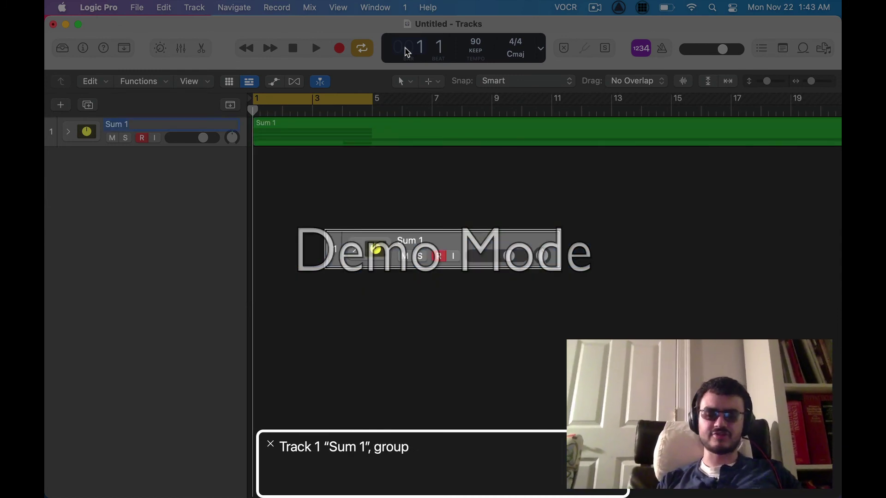
type("drums")
key("Return")
Step: Show the inspector and move to the empty audio effect slot on the drums channel strip
key("ctrl+alt+shift+Up")
key("ctrl+alt+Left")
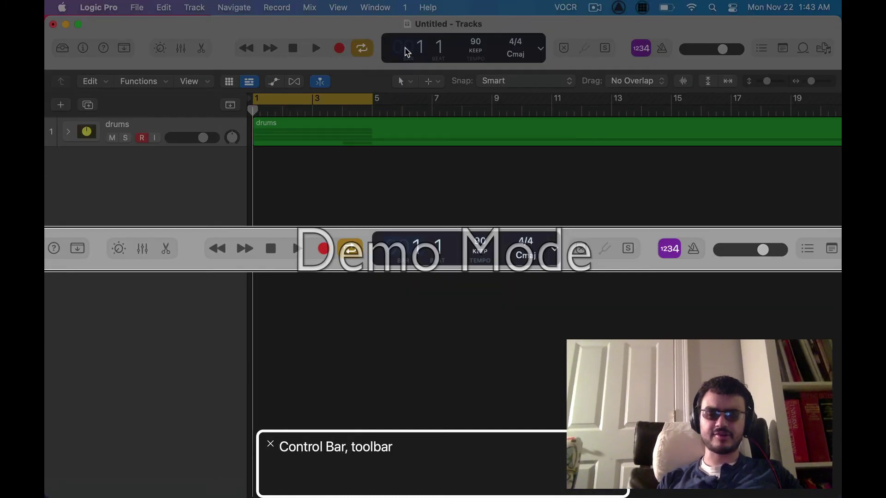
key("ctrl+alt+Right")
key("i")
key("ctrl+alt+Left")
key("ctrl+alt+shift+Down")
key("ctrl+alt+Right")
key("ctrl+alt+Right")
key("ctrl+alt+Right")
key("ctrl+alt+shift+Down")
key("ctrl+alt+shift+Down")
key("ctrl+alt+Right")
key("ctrl+alt+Right")
key("ctrl+alt+Right")
key("ctrl+alt+Right")
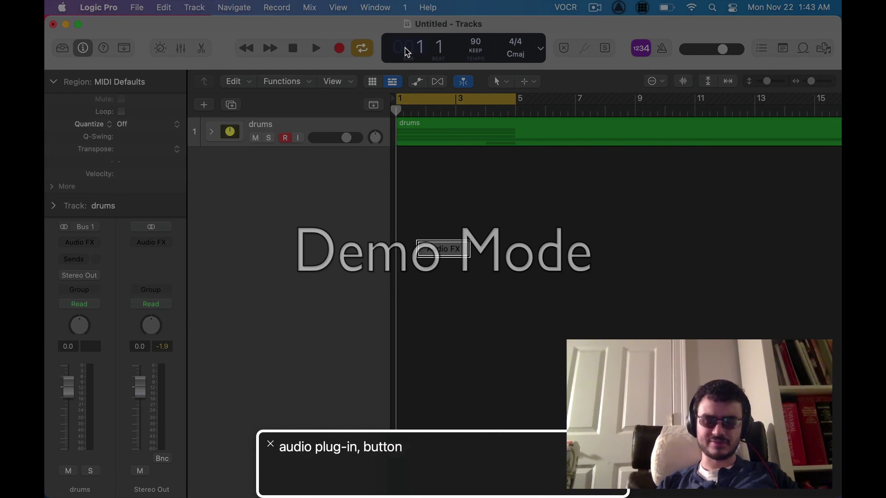
Step: Insert a stereo Compressor in the drums channel strip's effect slot
key("ctrl+alt+space")
key("Down")
key("Down")
key("Right")
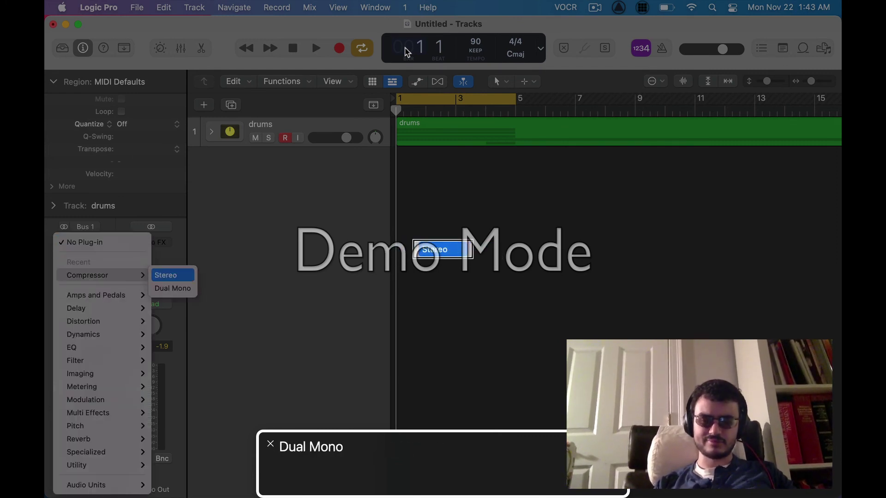
key("ctrl+alt+space")
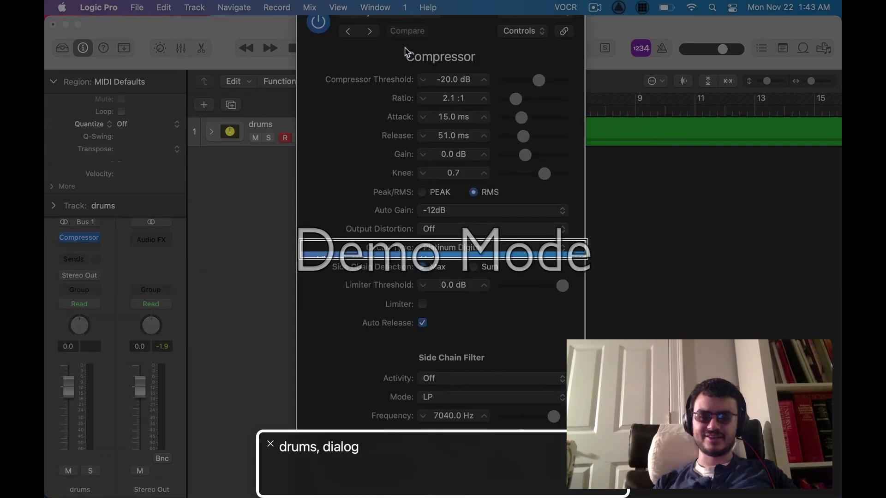
Step: Set the Compressor's release to 61.0 ms
key("ctrl+alt+Right")
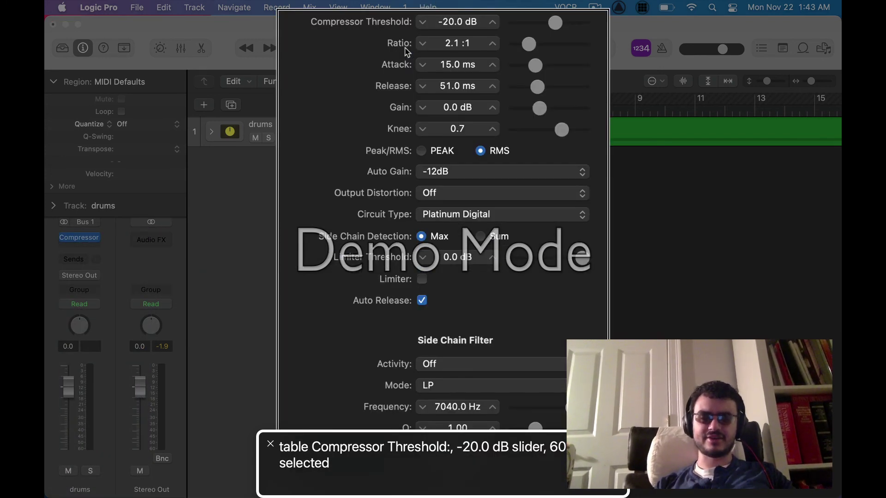
key("ctrl+alt+shift+Down")
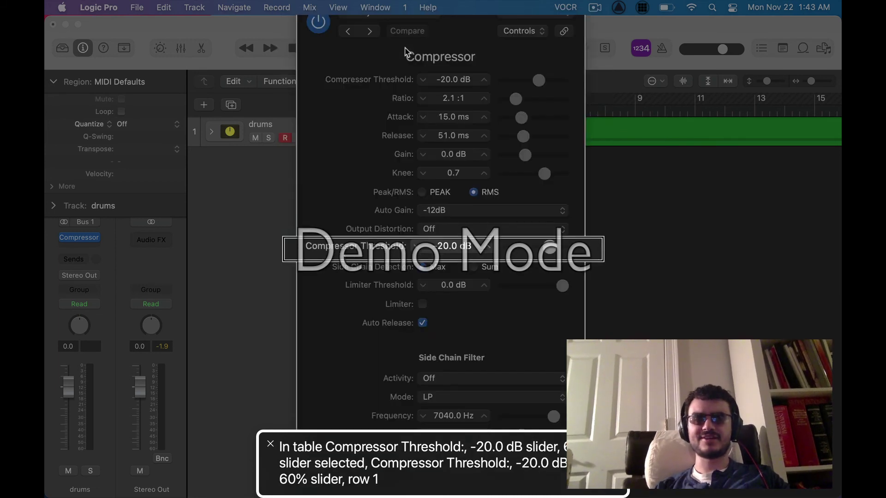
key("ctrl+alt+Down")
key("ctrl+alt+Down")
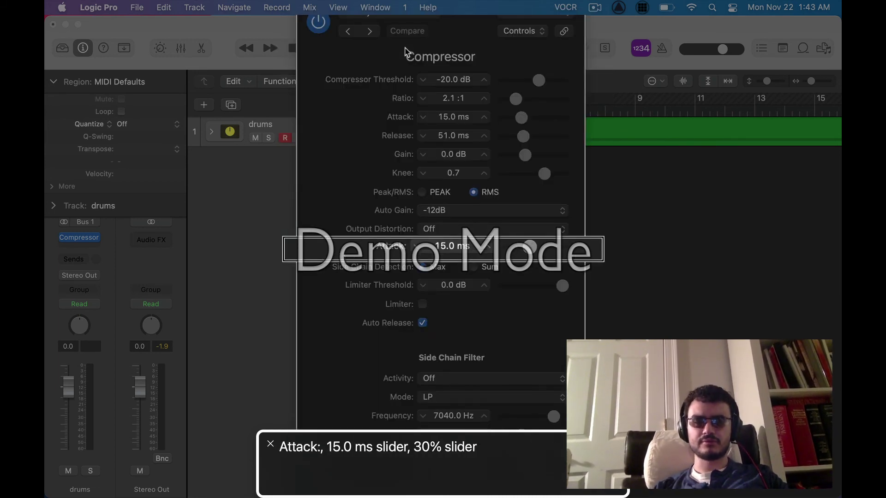
key("ctrl+alt+Down")
key("ctrl+alt+shift+Down")
key("ctrl+alt+Right")
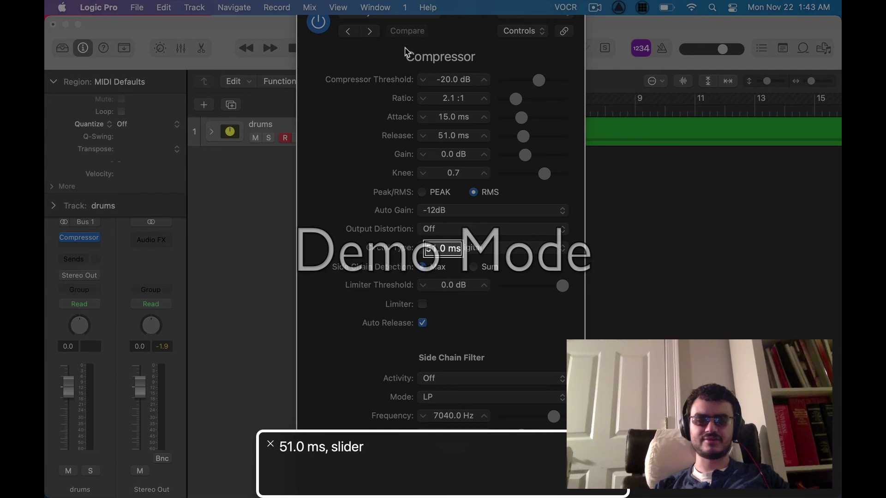
key("ctrl+alt+shift+Down")
key("ctrl+alt+Up")
key("ctrl+alt+Up")
key("ctrl+alt+shift+Up")
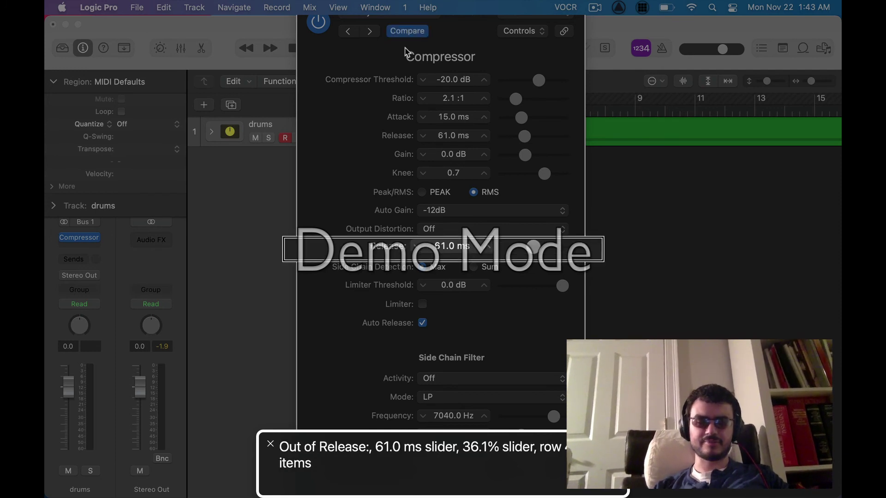
Step: Switch the Compressor's level detection to PEAK
key("ctrl+alt+Down")
key("ctrl+alt+Down")
Step: Change the Compressor's circuit type to Classic VCA
key("ctrl+alt+Down")
key("ctrl+alt+shift+Down")
key("ctrl+alt+space")
key("ctrl+alt+shift+Up")
key("ctrl+alt+Down")
key("ctrl+alt+Down")
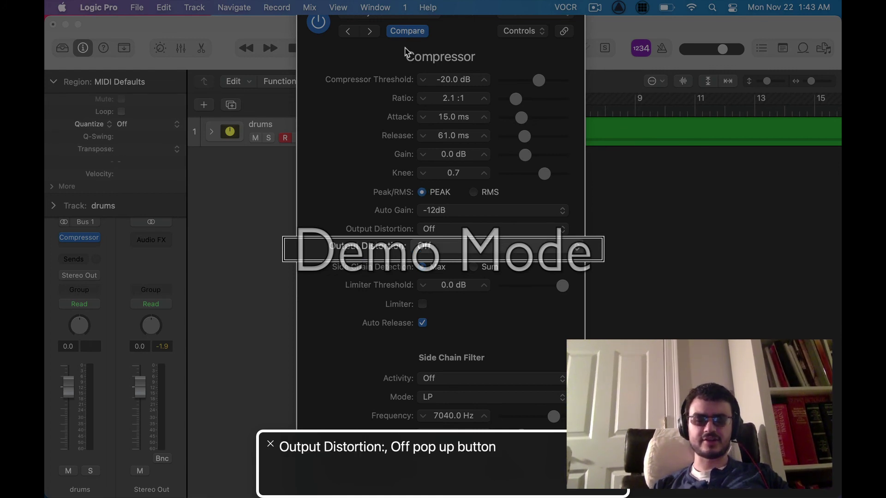
key("ctrl+alt+Down")
key("ctrl+alt+space")
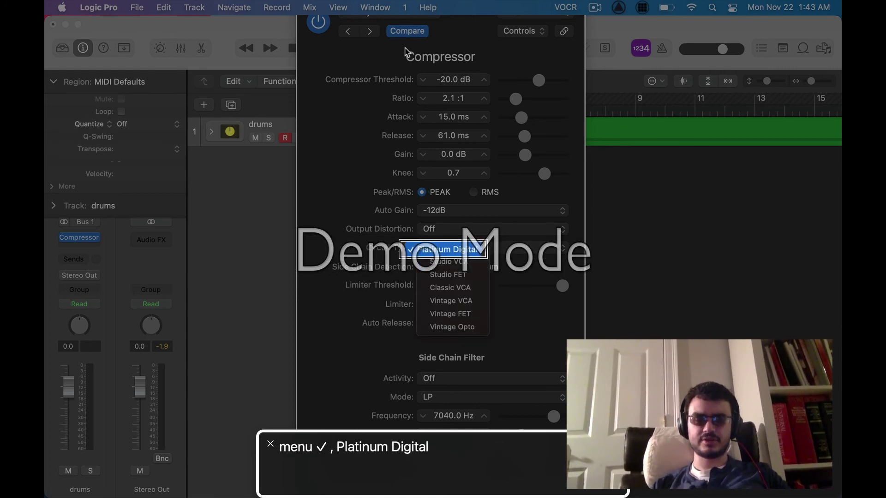
key("Down")
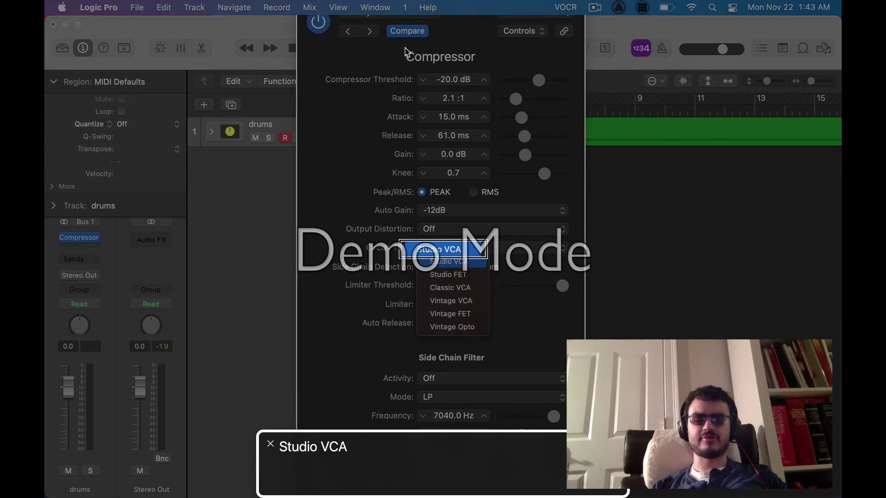
key("Down")
key("Down")
key("Down")
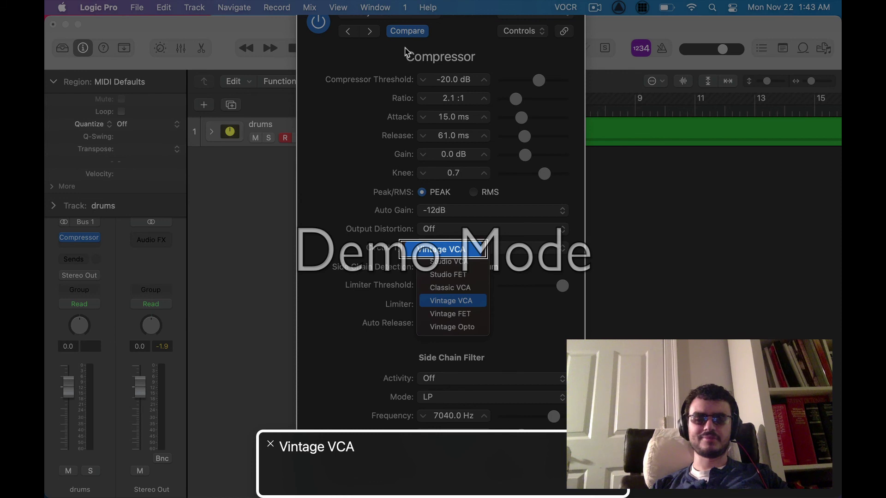
key("Up")
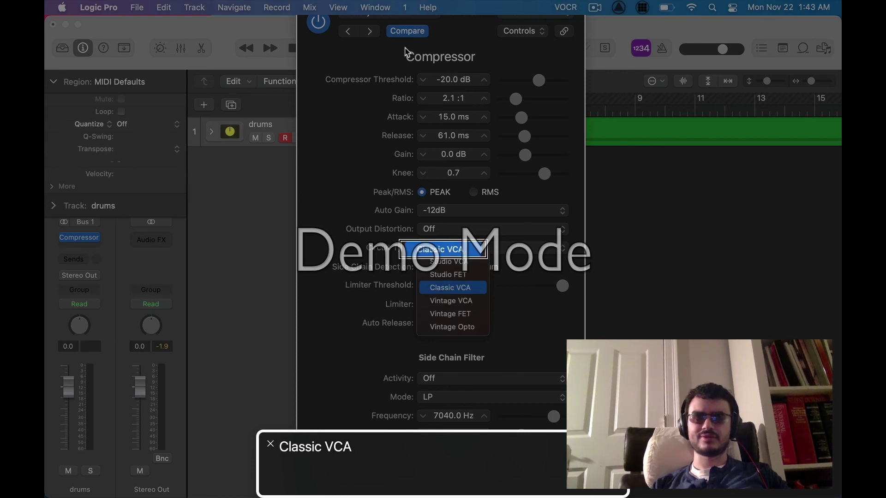
key("Return")
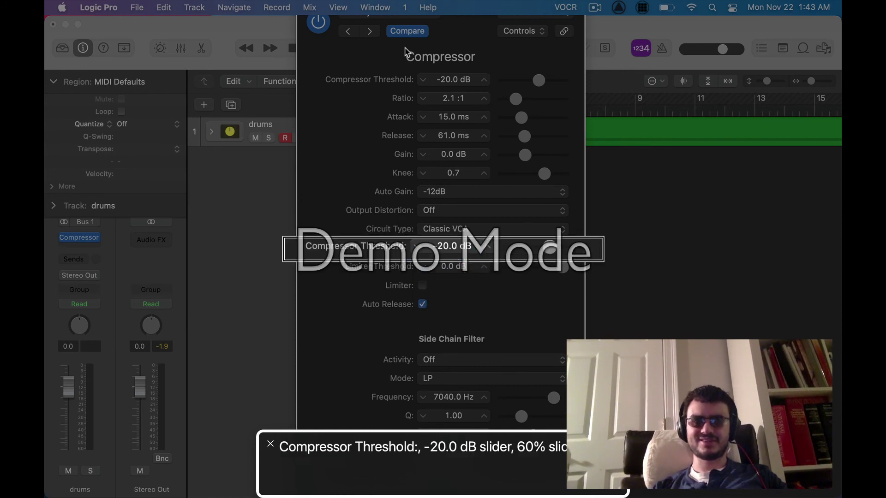
Step: Start playback and lower the Compressor's threshold to -30.0 dB
key("ctrl+alt+Right")
key("space")
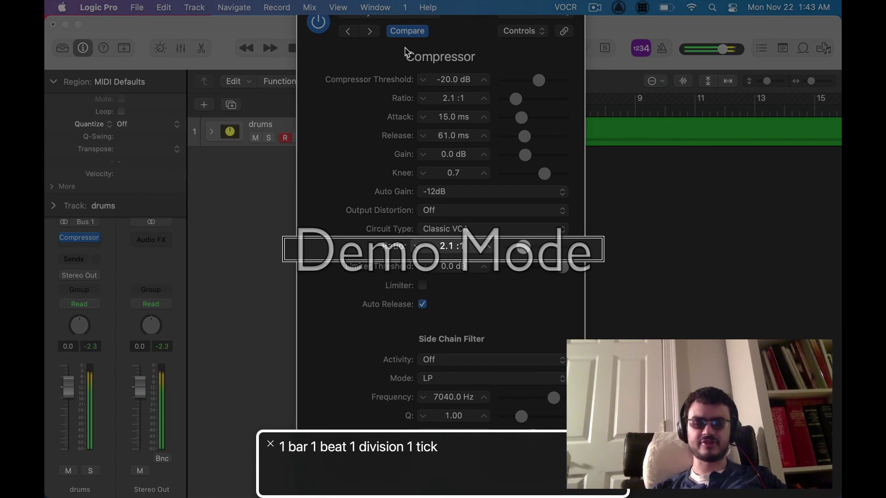
key("ctrl+alt+Left")
key("ctrl+alt+shift+Down")
key("ctrl+alt+shift+Down")
key("ctrl+alt+Down")
key("ctrl+alt+Down")
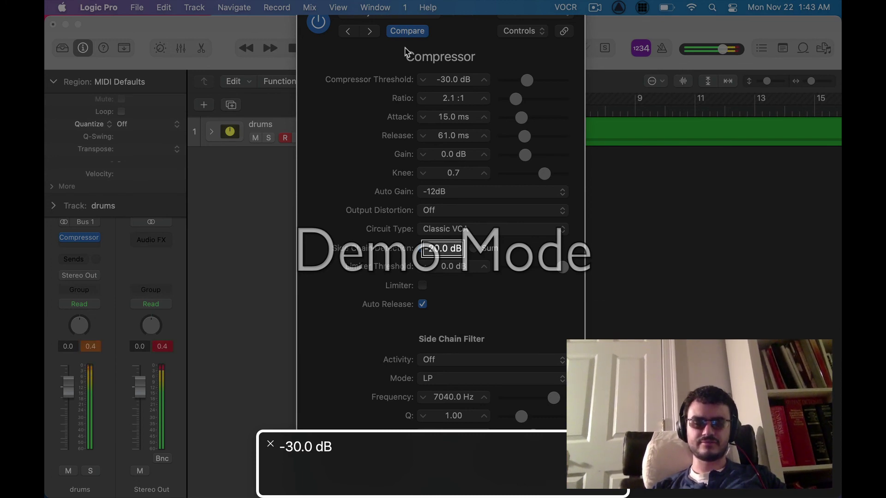
Step: Adjust the Compressor's ratio during playback, settling on 2.3:1
key("ctrl+alt+Right")
key("ctrl+alt+shift+Down")
key("ctrl+alt+Up")
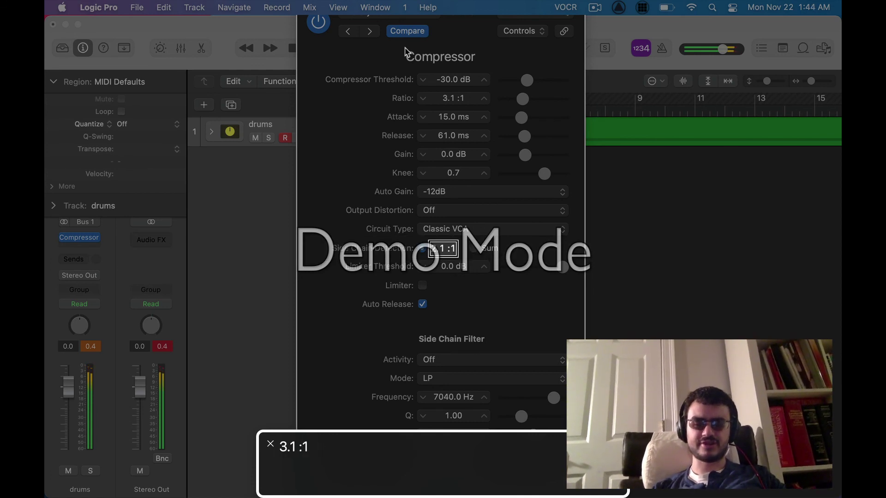
key("ctrl+alt+Up")
key("ctrl+alt+Down")
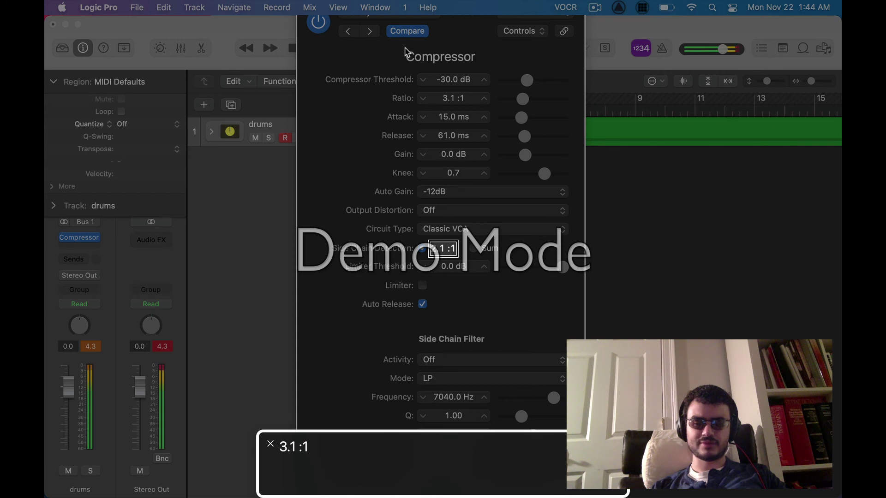
key("ctrl+alt+Down")
key("ctrl+alt+Down")
key("ctrl+alt+Down")
key("ctrl+alt+Down")
key("ctrl+alt+Up")
key("ctrl+alt+Up")
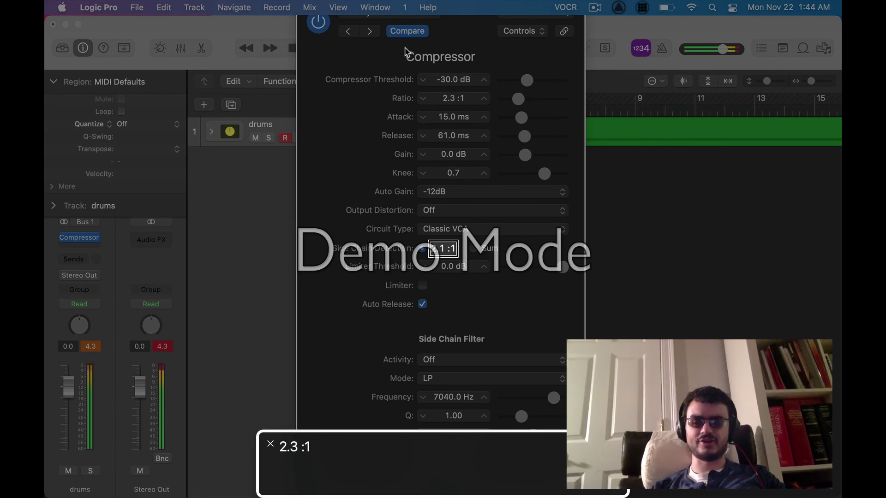
key("ctrl+alt+shift+Up")
Step: Turn off Auto Release in the Compressor
key("ctrl+alt+Right")
key("ctrl+alt+Right")
key("ctrl+alt+Right")
key("ctrl+alt+Right")
key("ctrl+alt+Right")
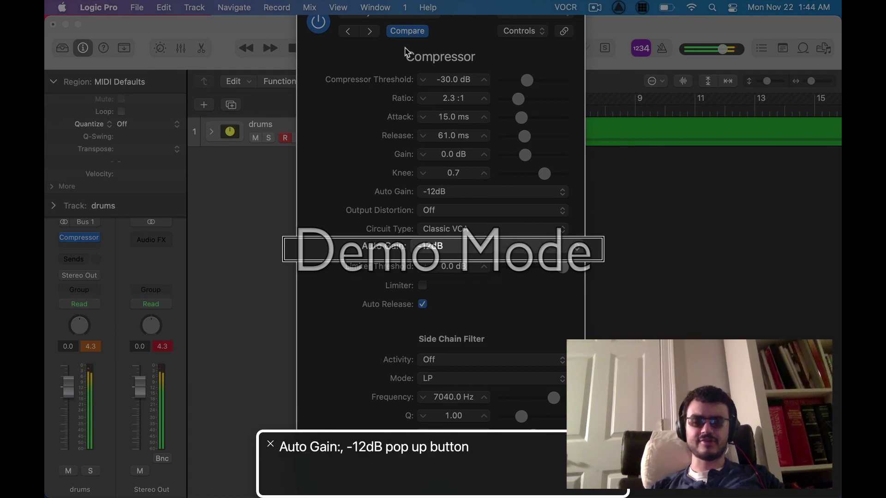
key("ctrl+alt+Right")
key("ctrl+alt+Right")
key("ctrl+alt+Right")
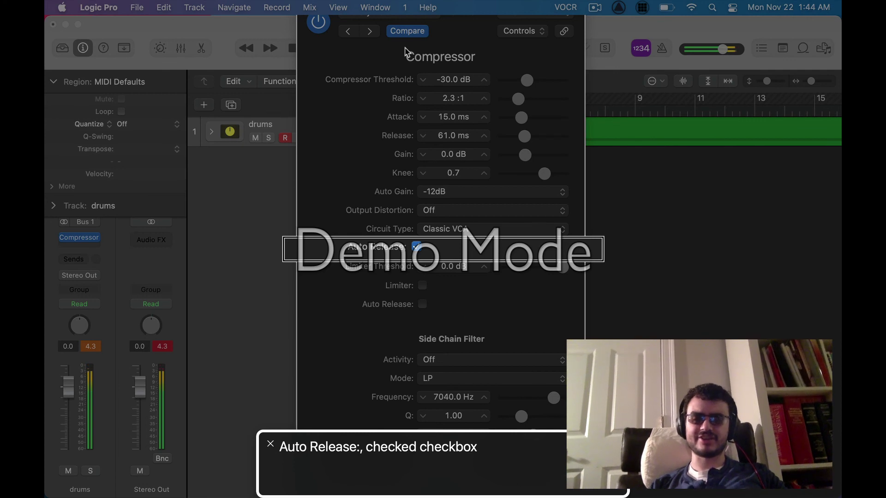
key("ctrl+alt+space")
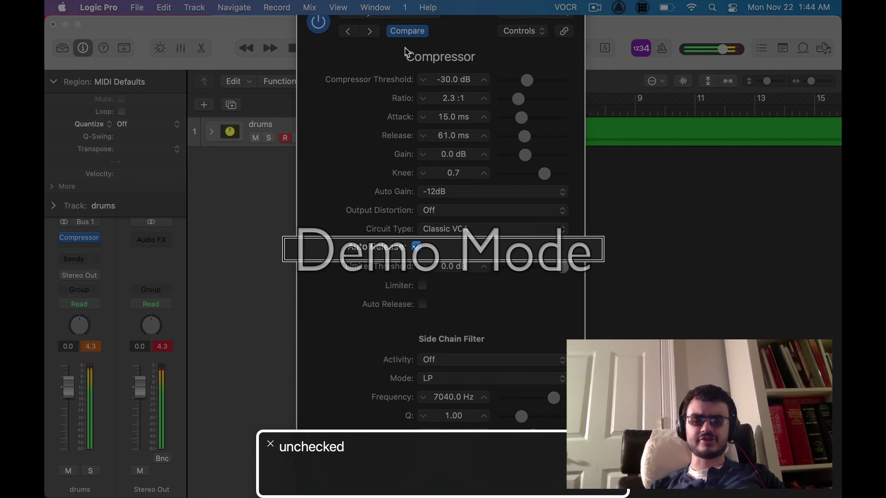
Step: Set the Compressor's output distortion to Soft, listen to the result and stop playback
key("ctrl+alt+Left")
key("ctrl+alt+Left")
key("ctrl+alt+Left")
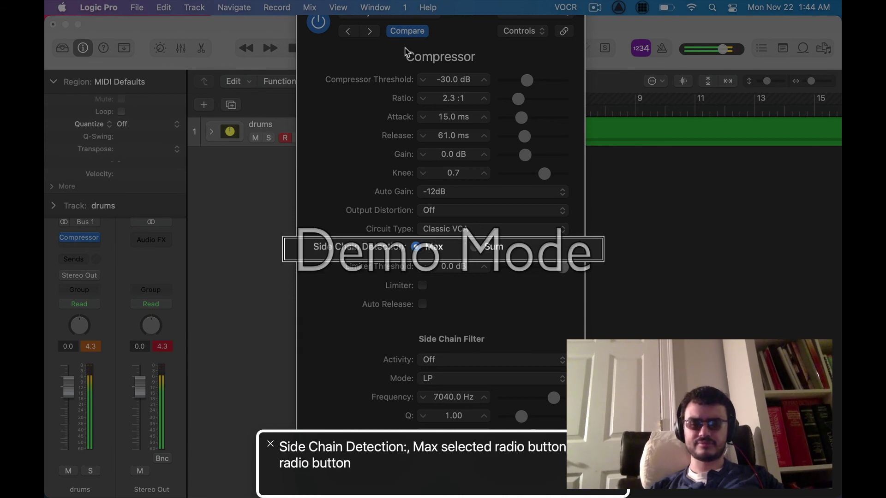
key("ctrl+alt+Left")
key("ctrl+alt+space")
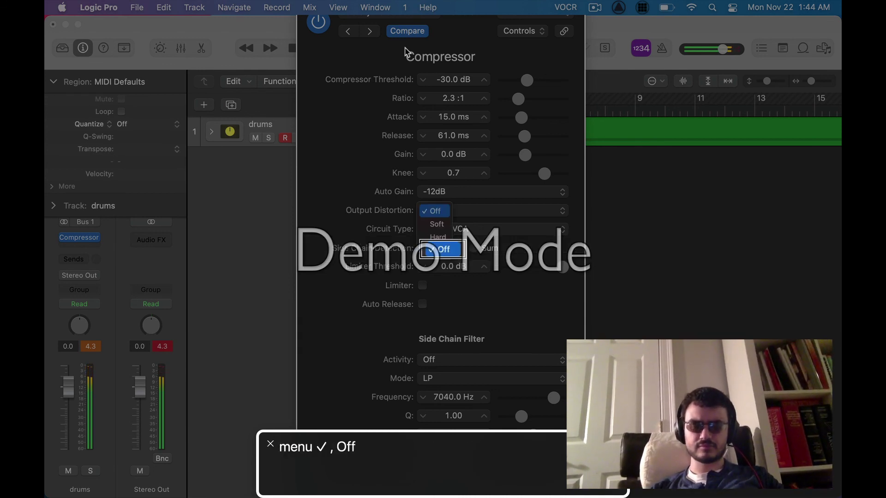
key("Down")
key("Return")
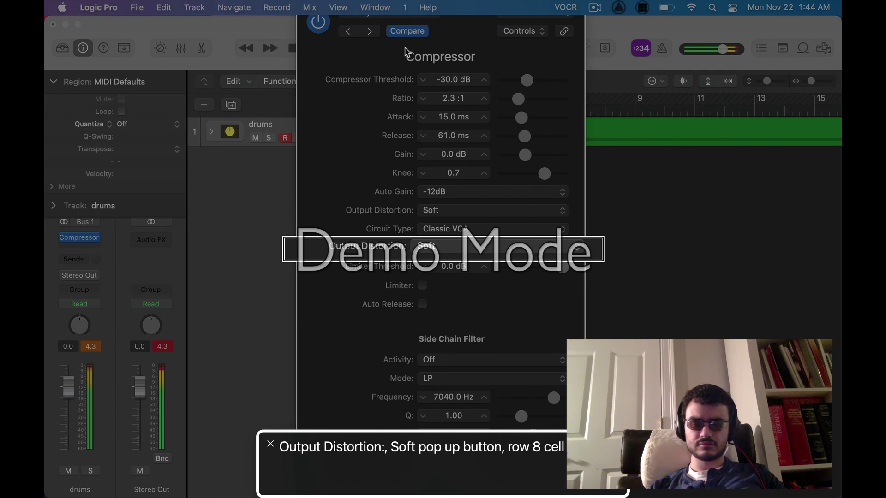
key("space")
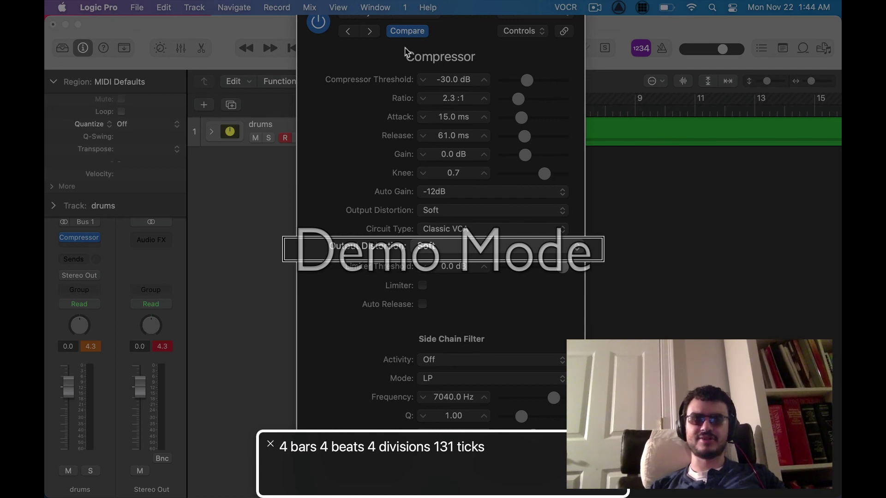
Step: Close the Compressor window and return to the Tracks area
key("ctrl+alt+shift+Up")
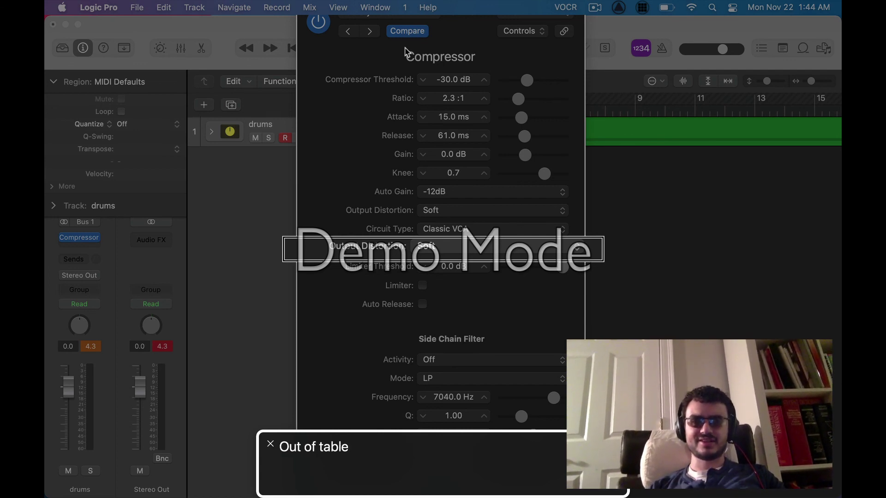
key("ctrl+alt+Right")
key("ctrl+alt+Right")
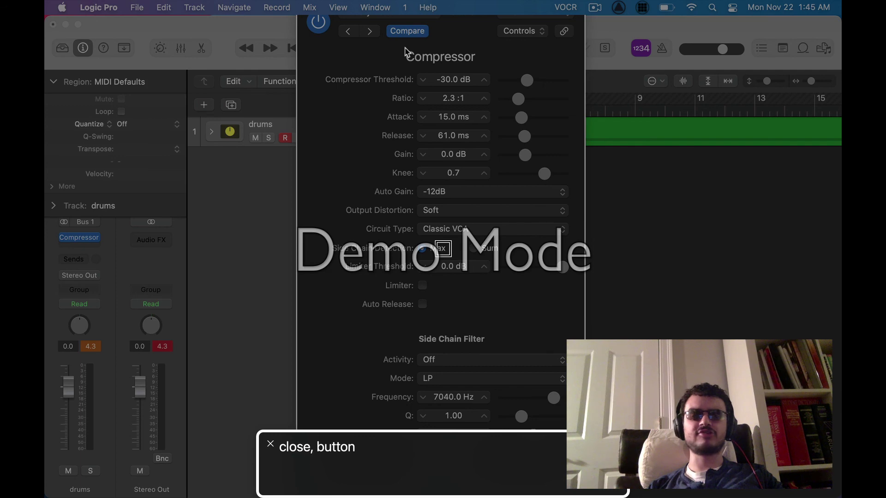
key("ctrl+alt+space")
key("ctrl+alt+shift+Up")
key("ctrl+alt+shift+Up")
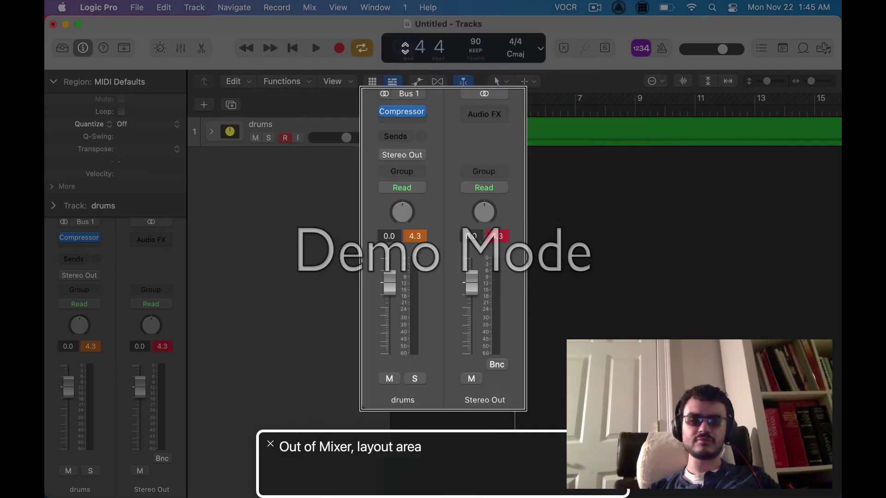
key("ctrl+alt+shift+Up")
key("ctrl+alt+Right")
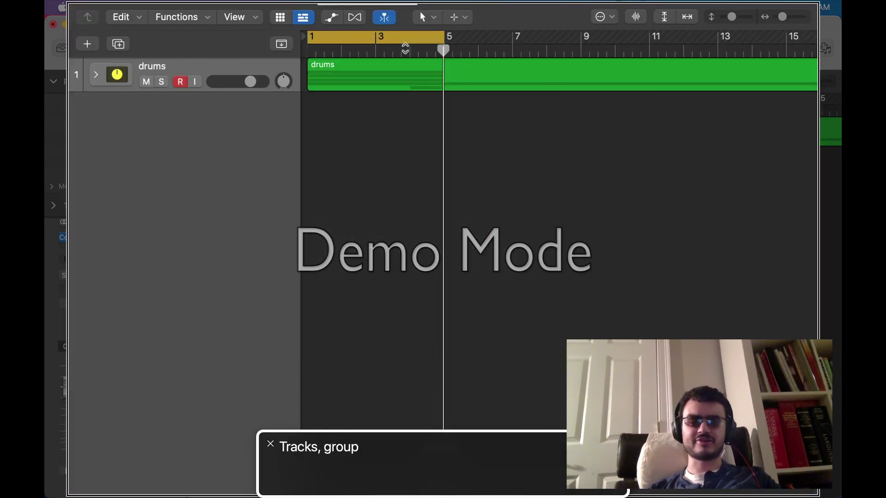
Step: Expand the drums stack to show its subtracks
key("ctrl+alt+shift+Down")
key("ctrl+alt+Right")
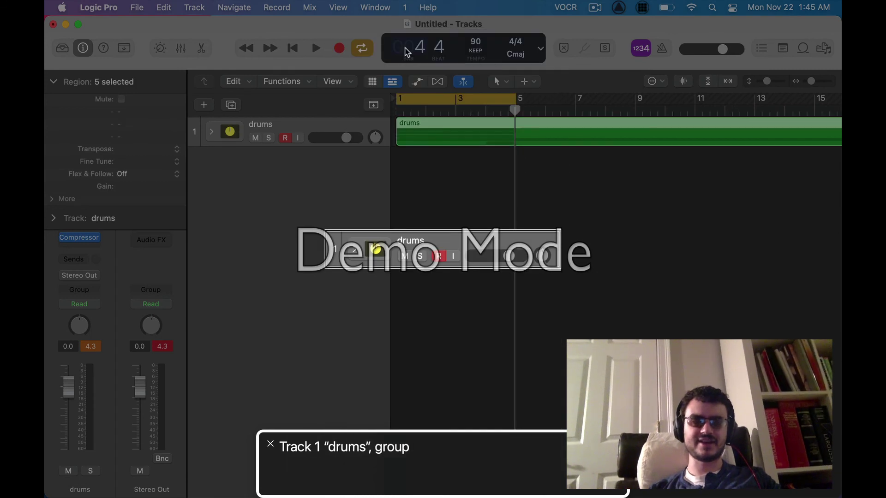
key("ctrl+alt+shift+Down")
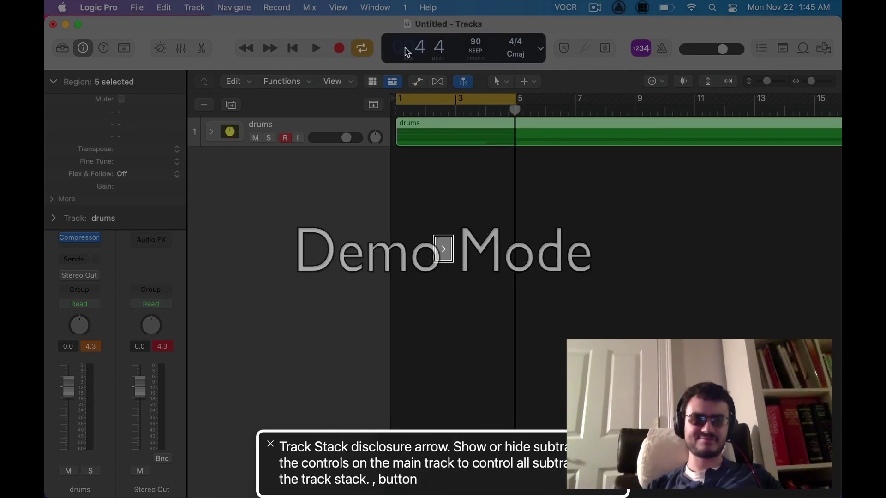
key("ctrl+alt+space")
key("ctrl+alt+shift+Up")
Step: Go to the HH track inside the drums stack and pan it slightly to the left
key("ctrl+alt+Right")
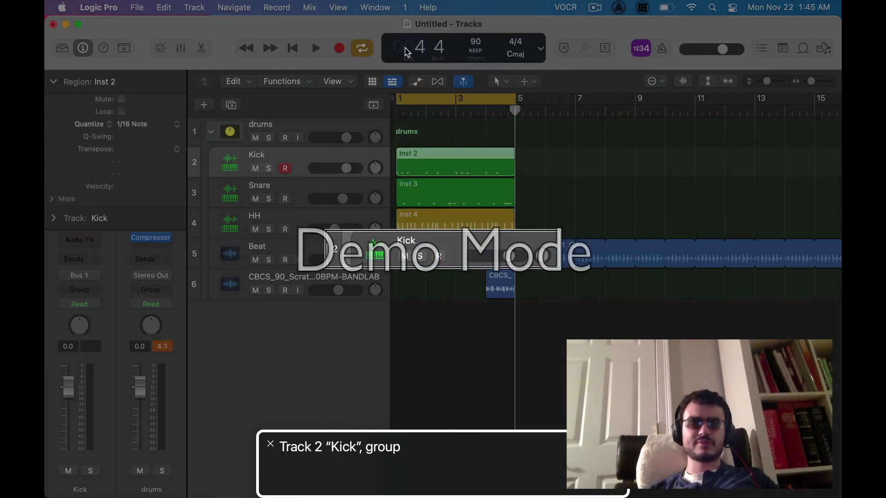
key("ctrl+alt+Right")
key("ctrl+alt+Right")
key("ctrl+alt+shift+Down")
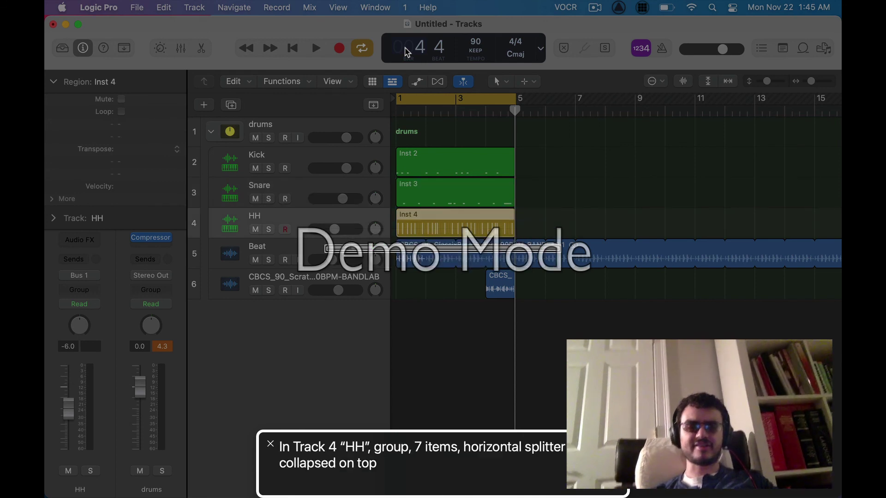
key("ctrl+alt+shift+Down")
key("ctrl+alt+Left")
key("ctrl+alt+shift+Up")
Step: Pan the Beat track slightly to the right
key("ctrl+alt+Right")
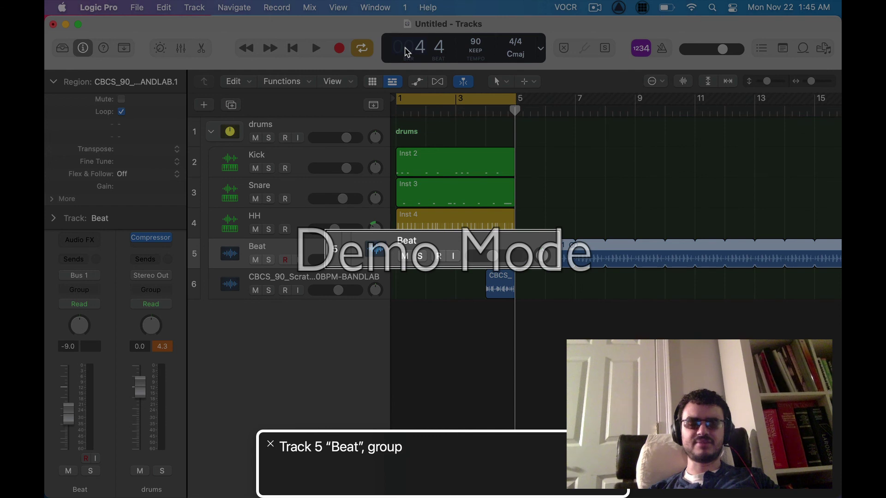
key("ctrl+alt+shift+Down")
key("ctrl+alt+Right")
key("ctrl+alt+shift+Up")
Step: Lower the volume of the scratch sample track to -8.0 dB
key("ctrl+alt+Right")
key("ctrl+alt+shift+Down")
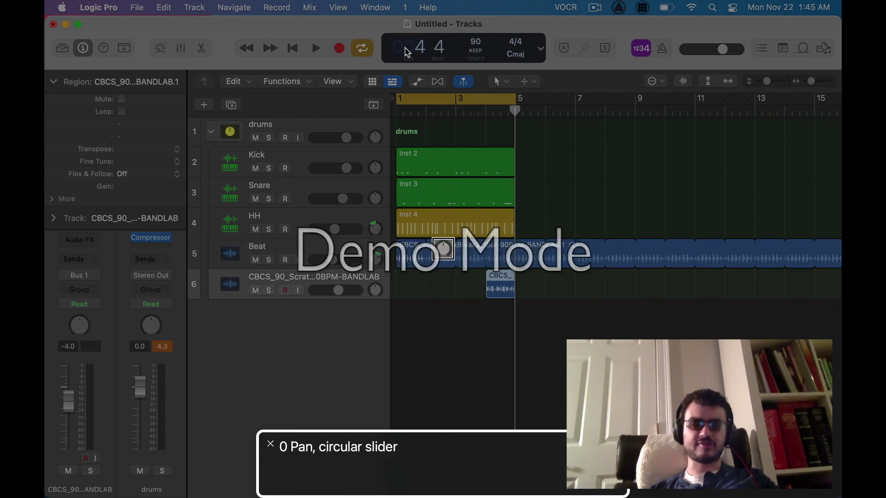
key("ctrl+alt+Right")
key("ctrl+alt+shift+Down")
key("ctrl+alt+Left")
Step: Play the beat from the beginning to check the new balance, stopping after the loop
key("Return")
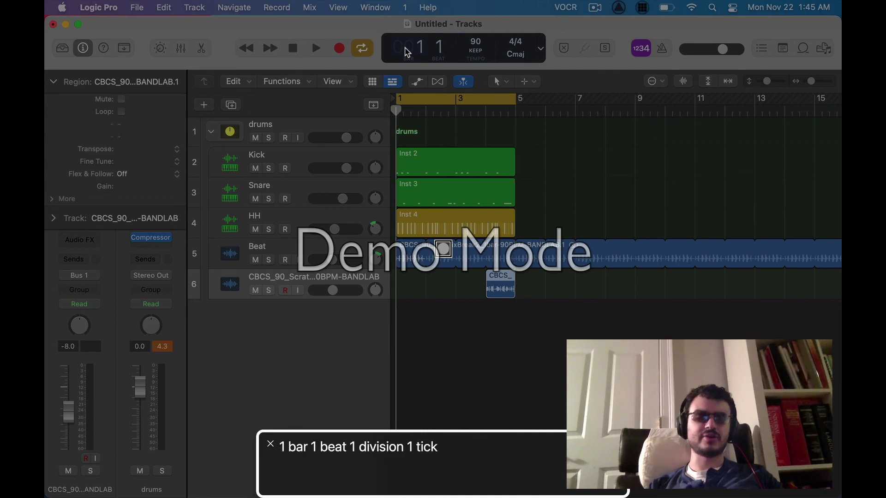
key("space")
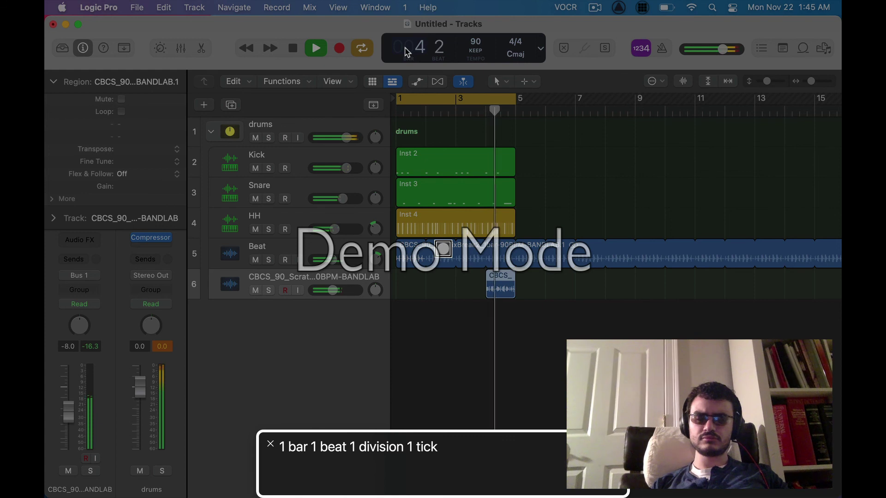
key("space")
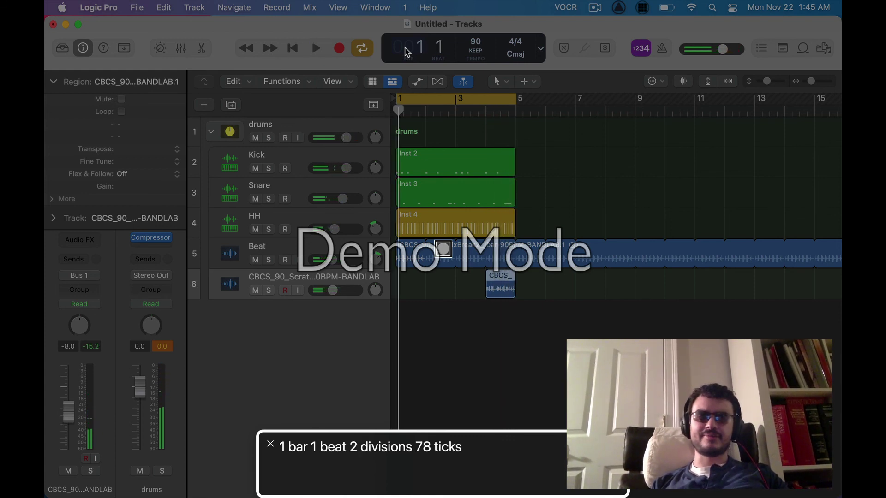